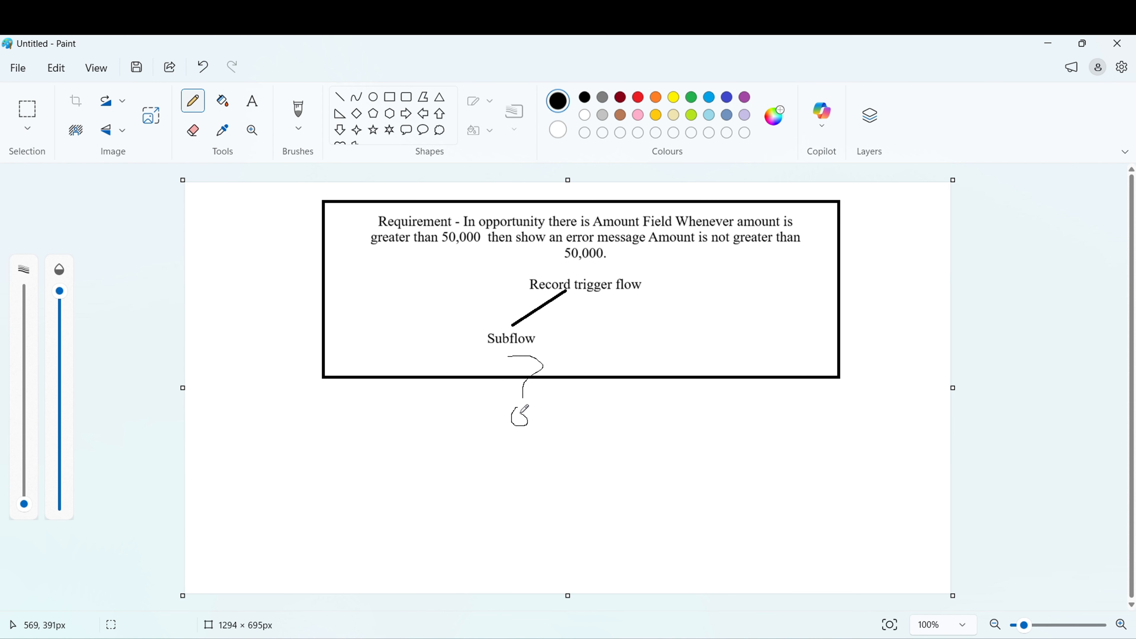
# - Undo the thin pencil marks below "Subflow" and draw a thick question mark there with a larger, semi-transparent pencil
pyautogui.hotkey('ctrl', 'z')
pyautogui.hotkey('ctrl', 'z')
pyautogui.click(24, 407)
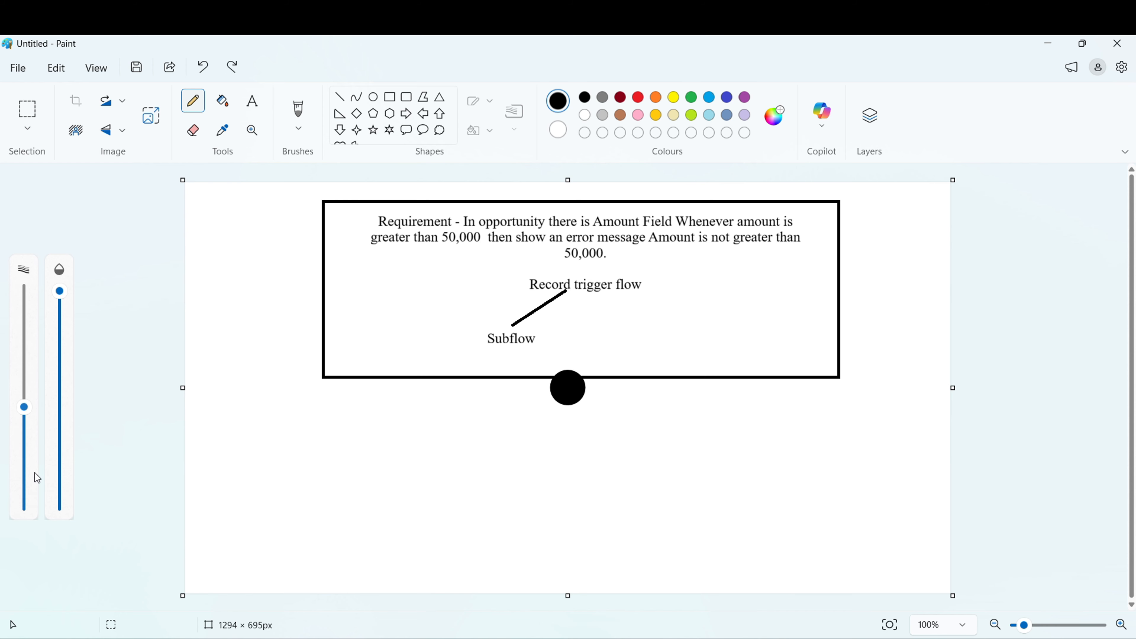
pyautogui.click(24, 452)
pyautogui.moveTo(62, 305); pyautogui.dragTo(62, 451)
pyautogui.moveTo(501, 361)
pyautogui.mouseDown()
pyautogui.moveTo(516, 381)
pyautogui.moveTo(502, 417)
pyautogui.mouseUp()
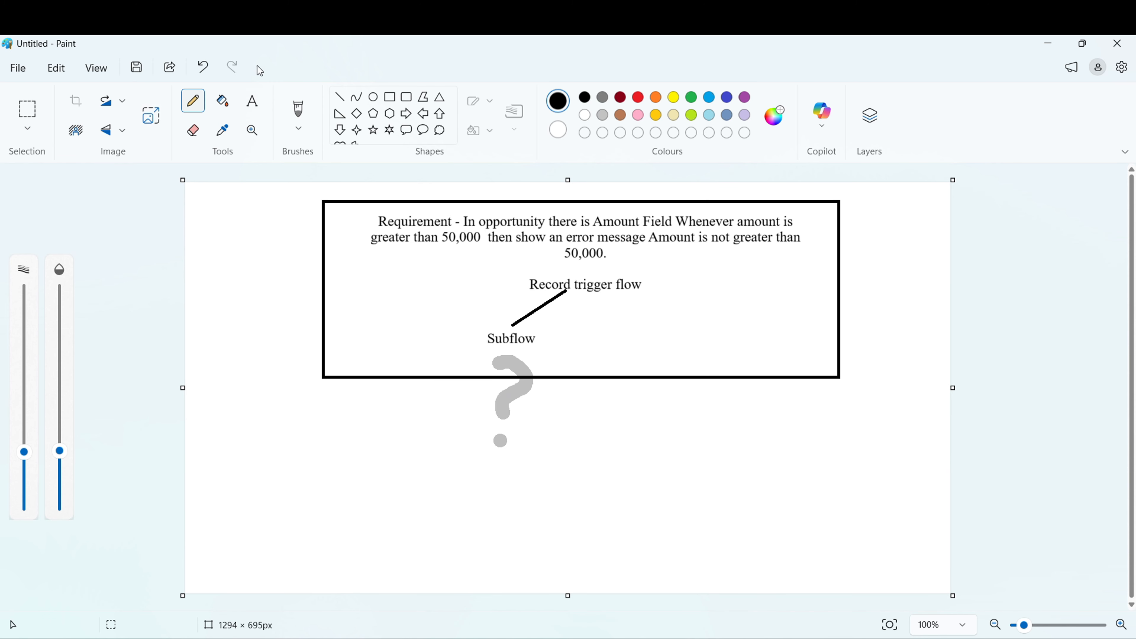
# - Add a text box below the question mark reading "There is no option to add error message in subflow."
pyautogui.click(252, 101)
pyautogui.moveTo(417, 465); pyautogui.dragTo(673, 582)
pyautogui.write('There')
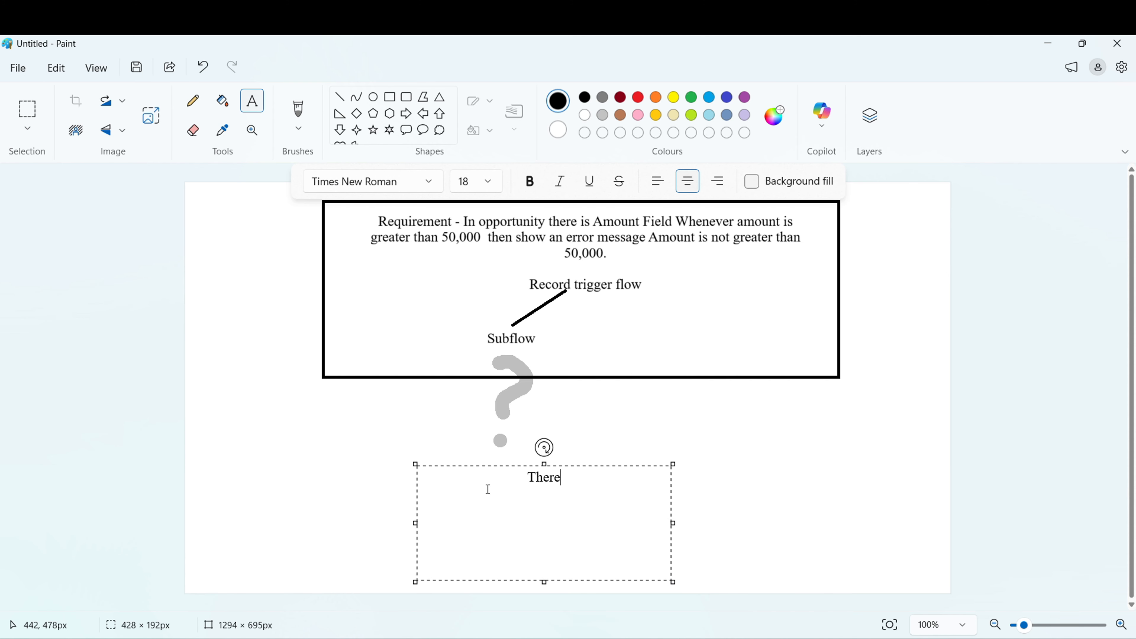
pyautogui.write(' is no option to add ')
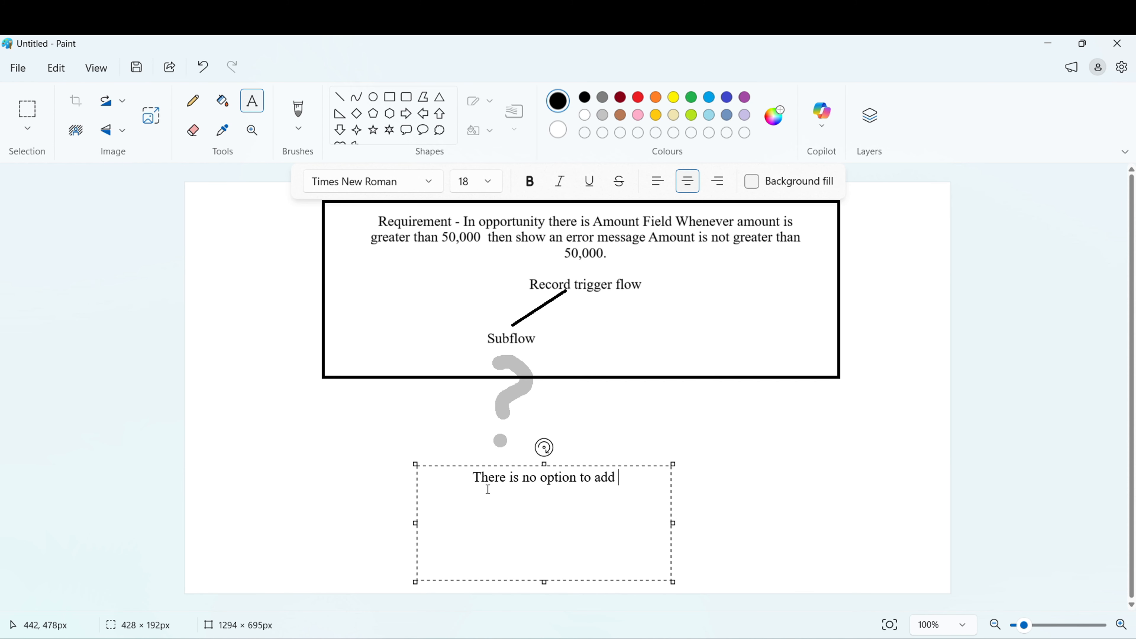
pyautogui.write('error message ')
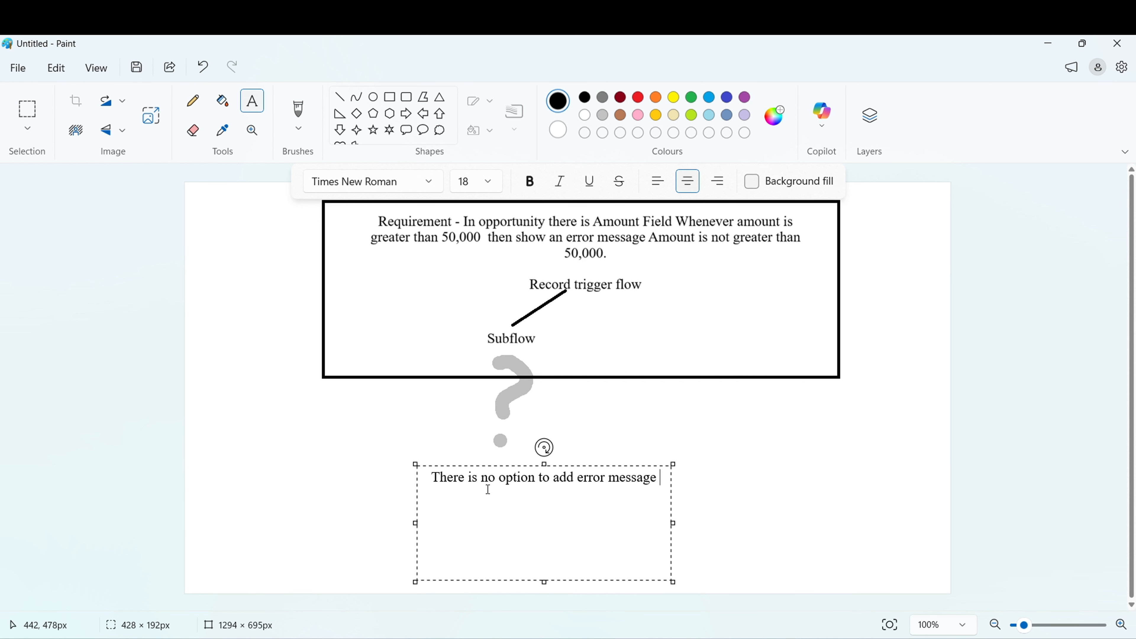
pyautogui.write('in subflow')
pyautogui.press('BackSpace')
pyautogui.press('BackSpace')
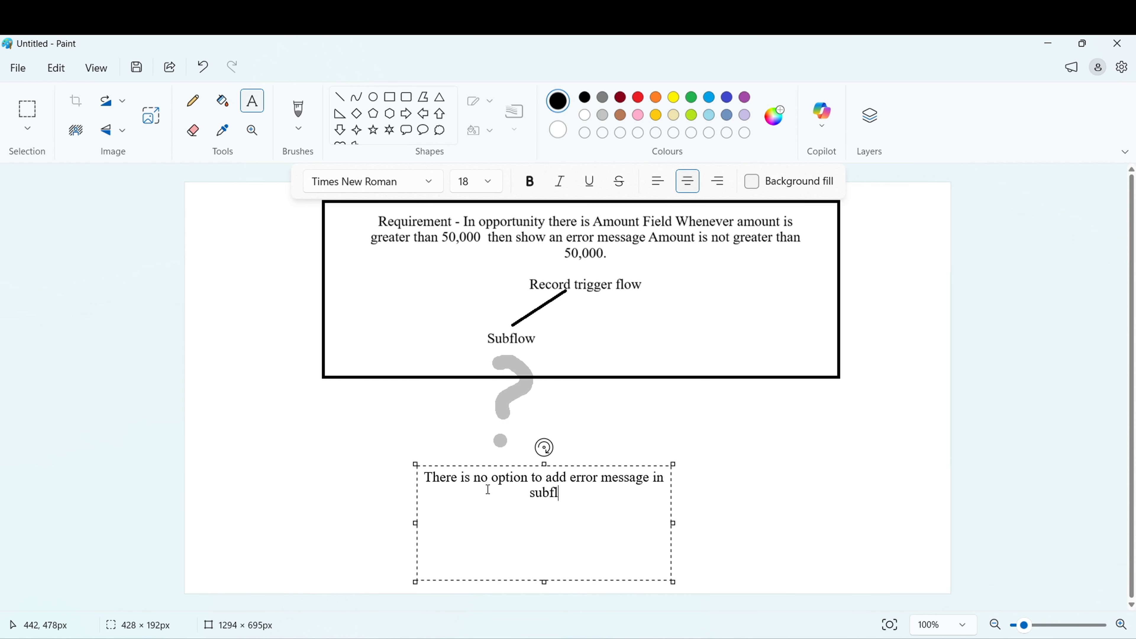
pyautogui.write('ow.')
# - Add a second line to the text box reading "So how to add custom erorr message in floe"
pyautogui.press('Return')
pyautogui.write('So ho')
pyautogui.press('BackSpace')
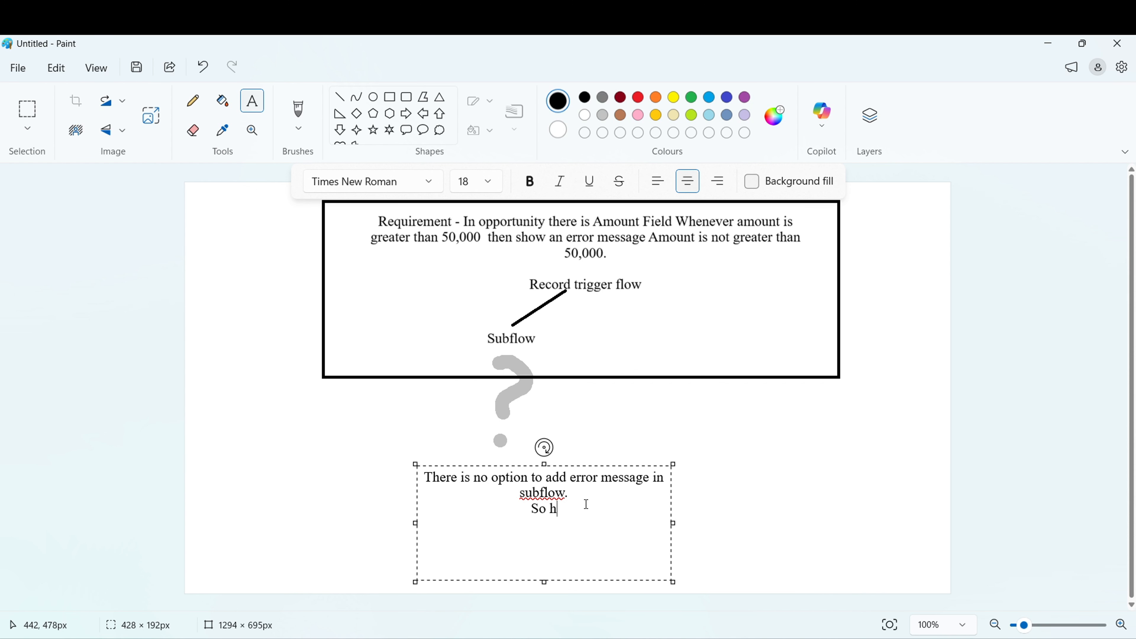
pyautogui.write('ow to')
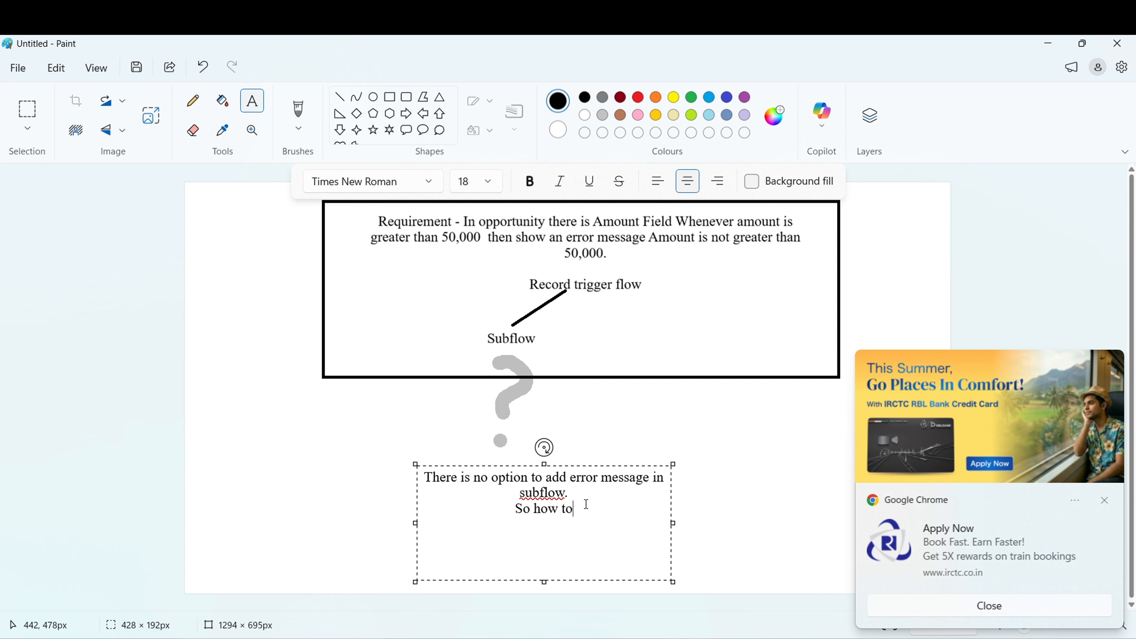
pyautogui.click(887, 609)
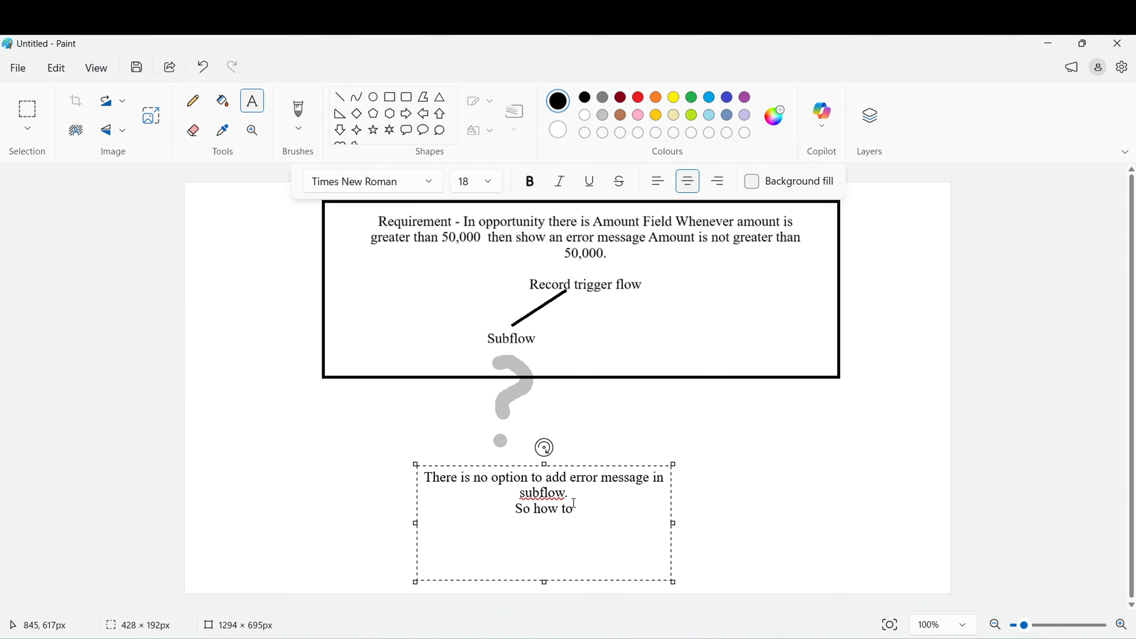
pyautogui.write('add custom m')
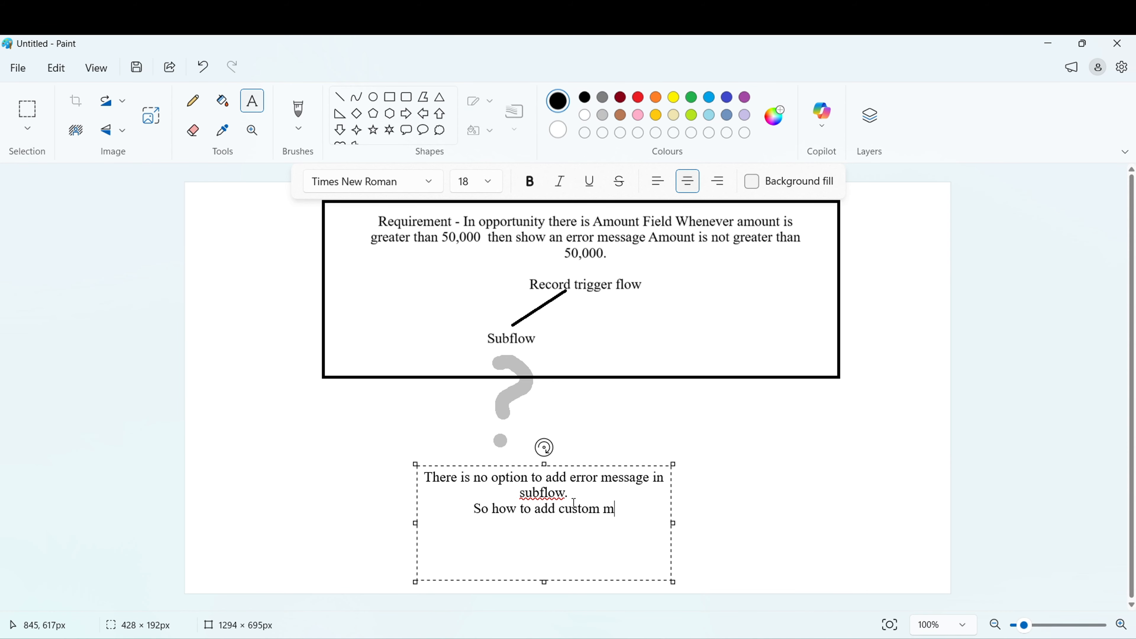
pyautogui.press('BackSpace')
pyautogui.write('erorr messa')
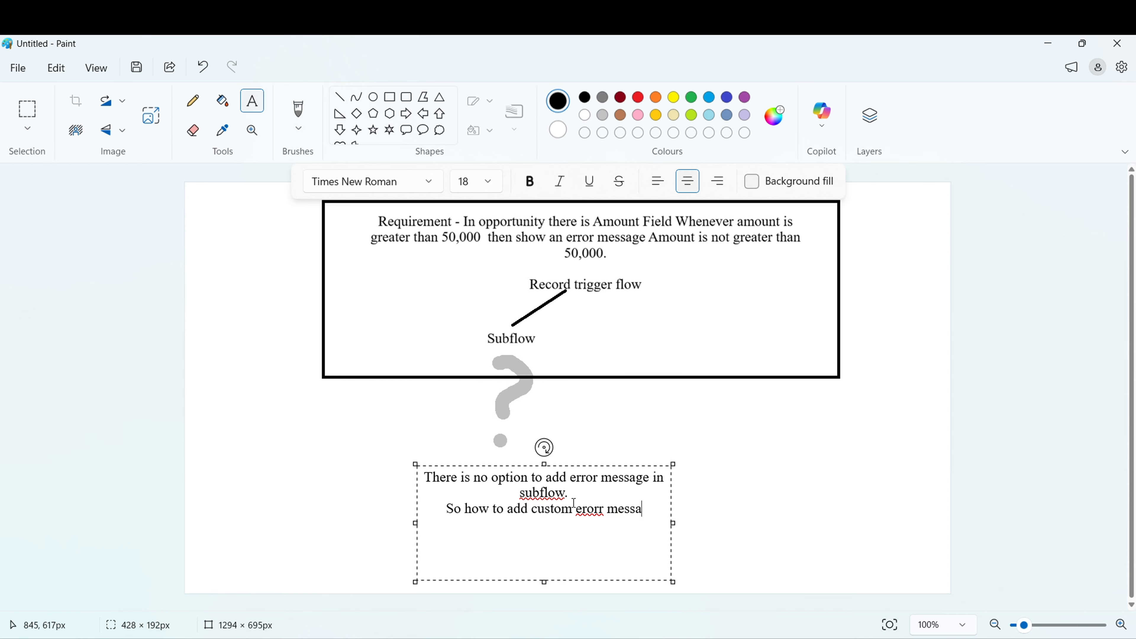
pyautogui.write('ge in floe')
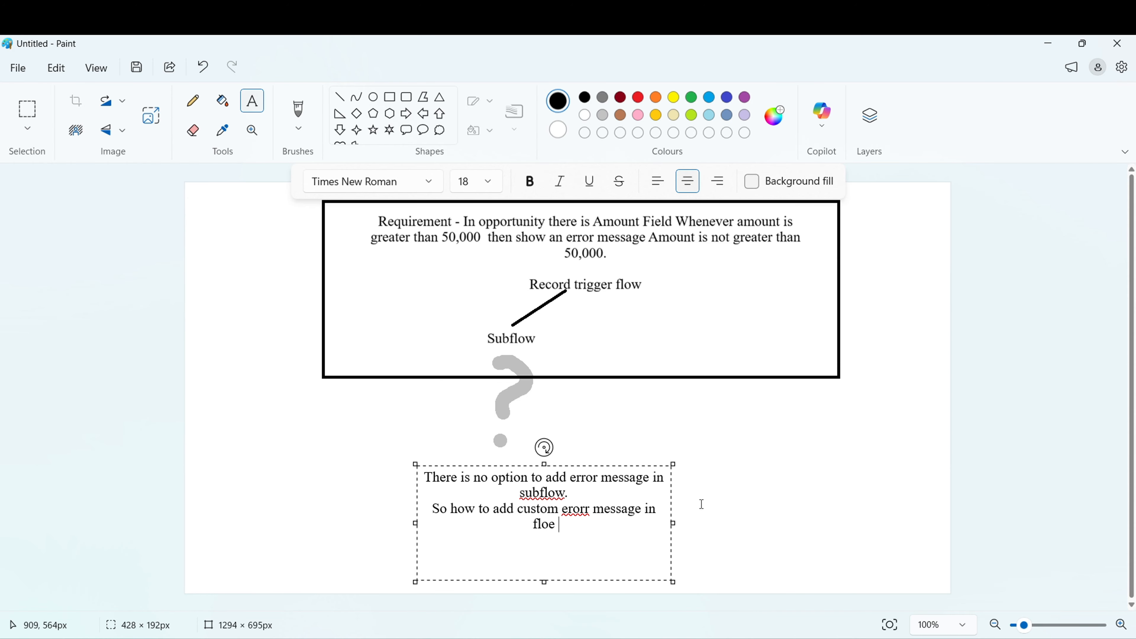
# - Switch to Salesforce in Chrome and open the Flows page in Setup by searching for "flow"
pyautogui.click(698, 638)
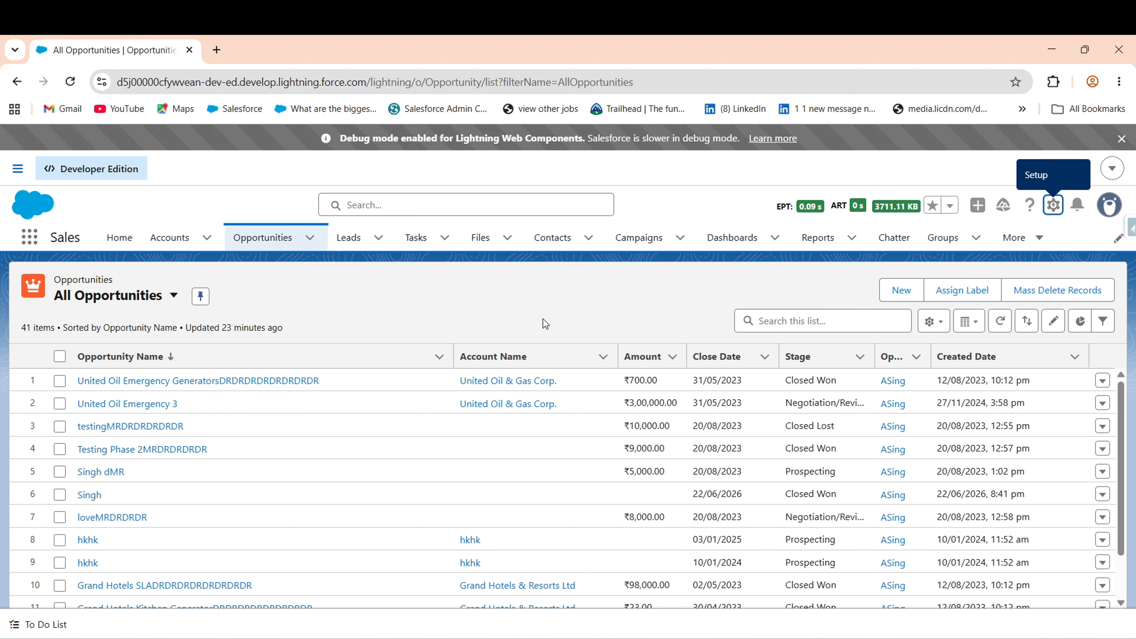
pyautogui.click(1054, 205)
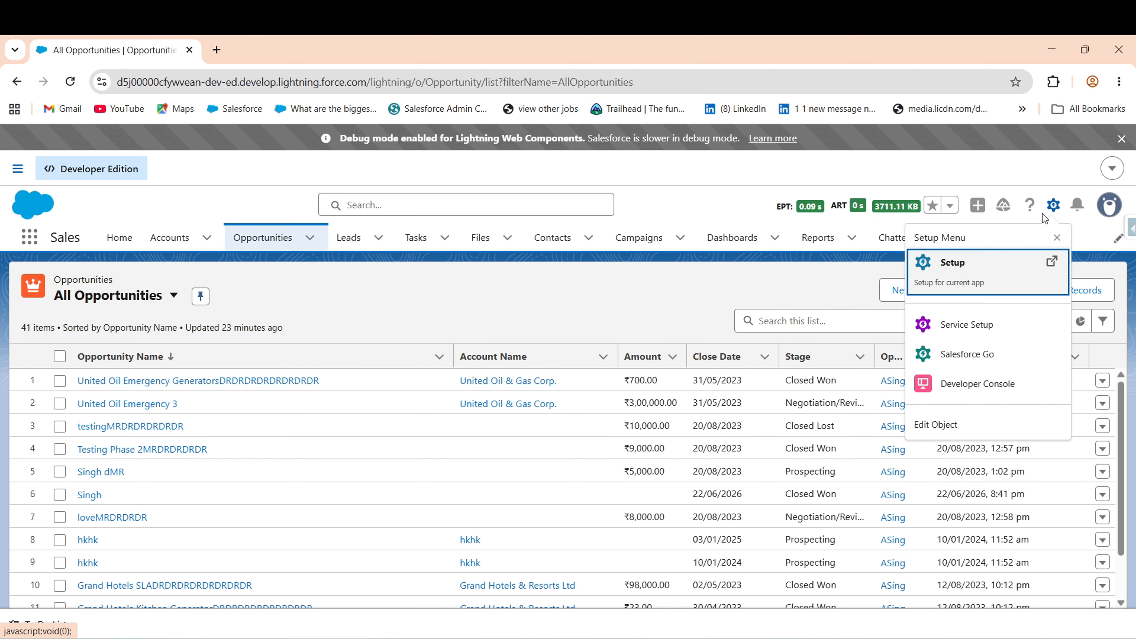
pyautogui.click(969, 276)
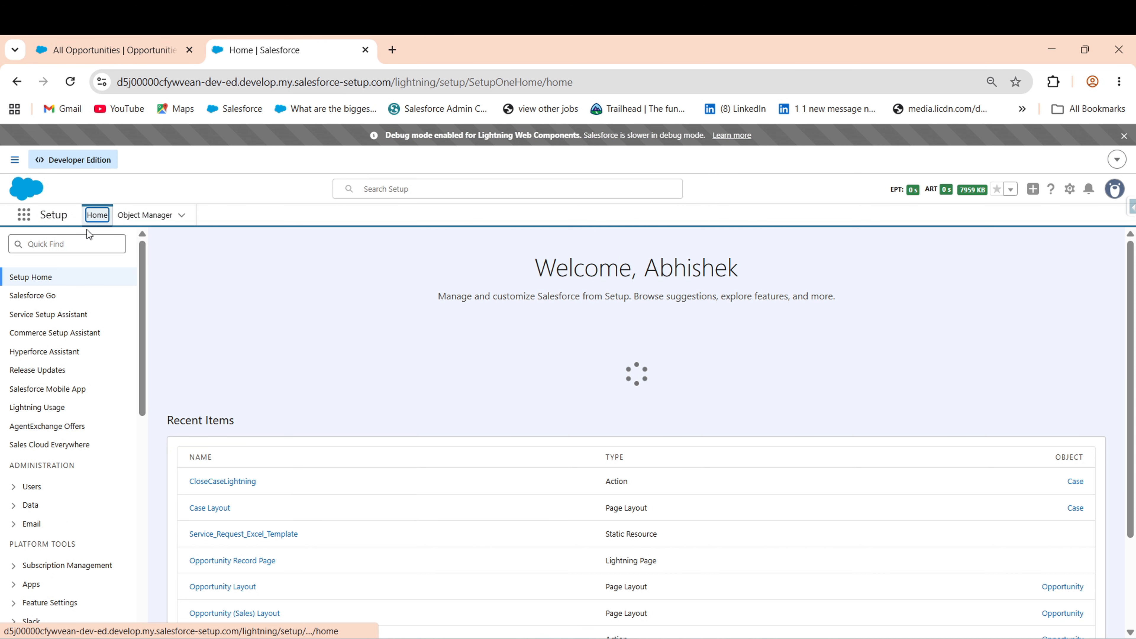
pyautogui.click(85, 242)
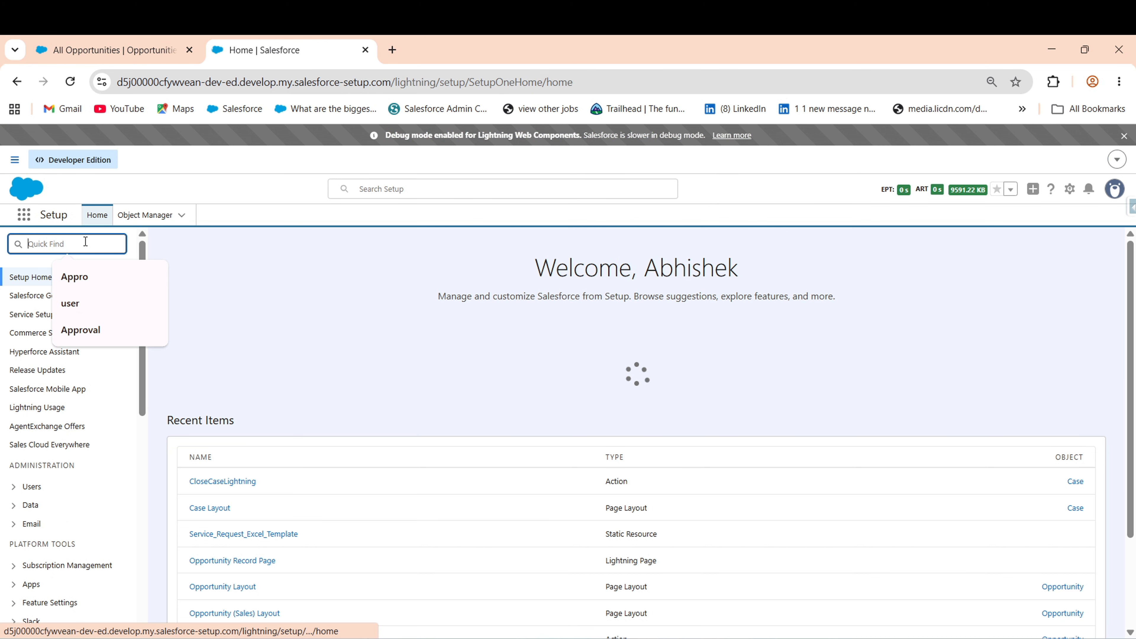
pyautogui.write('flow')
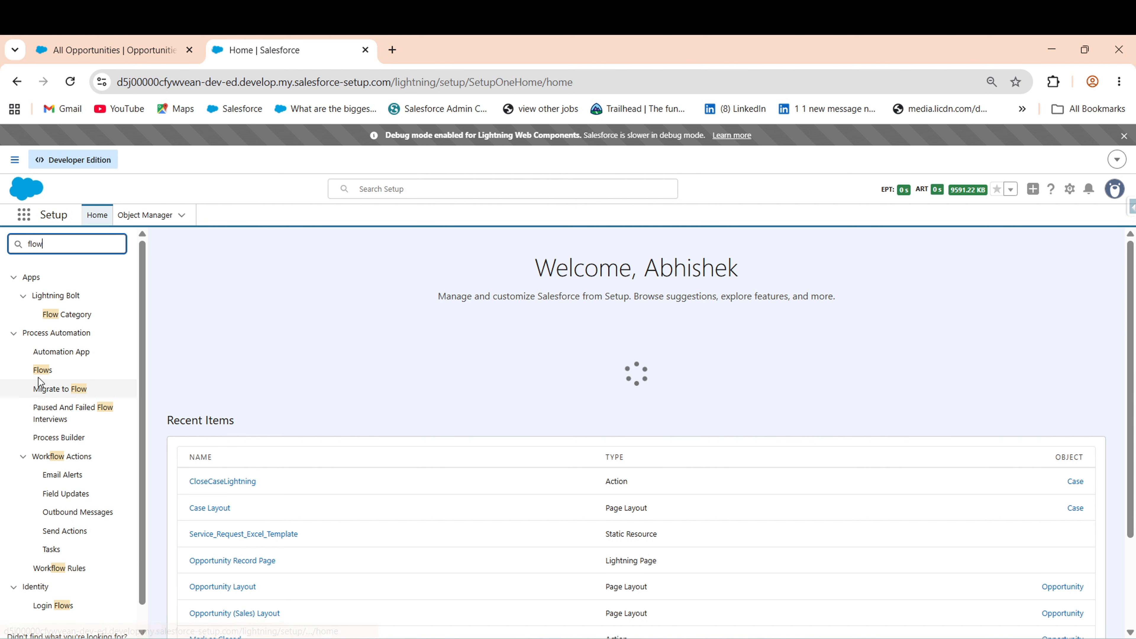
pyautogui.click(42, 371)
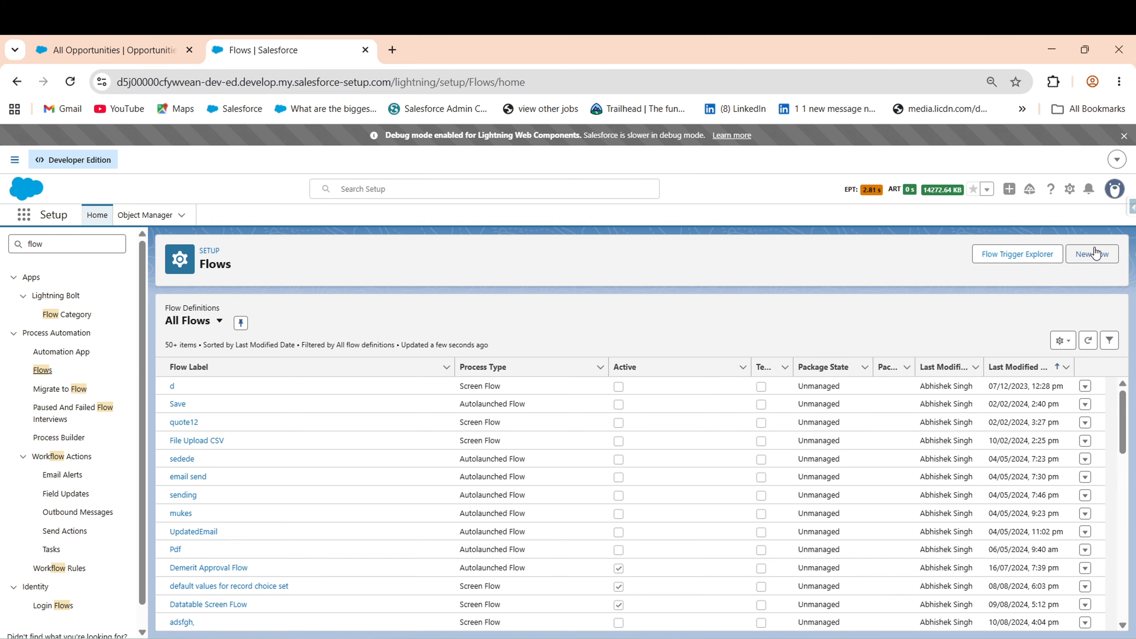
# - Start a new record-triggered flow and search the elements that can be added after its start for "err"
pyautogui.click(1095, 254)
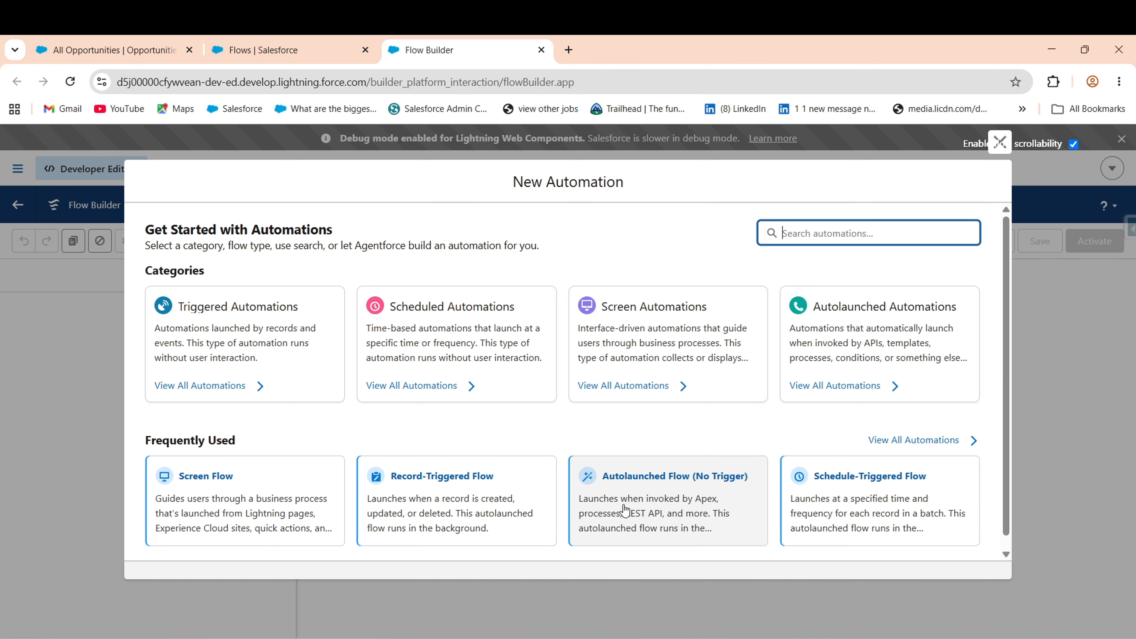
pyautogui.click(425, 490)
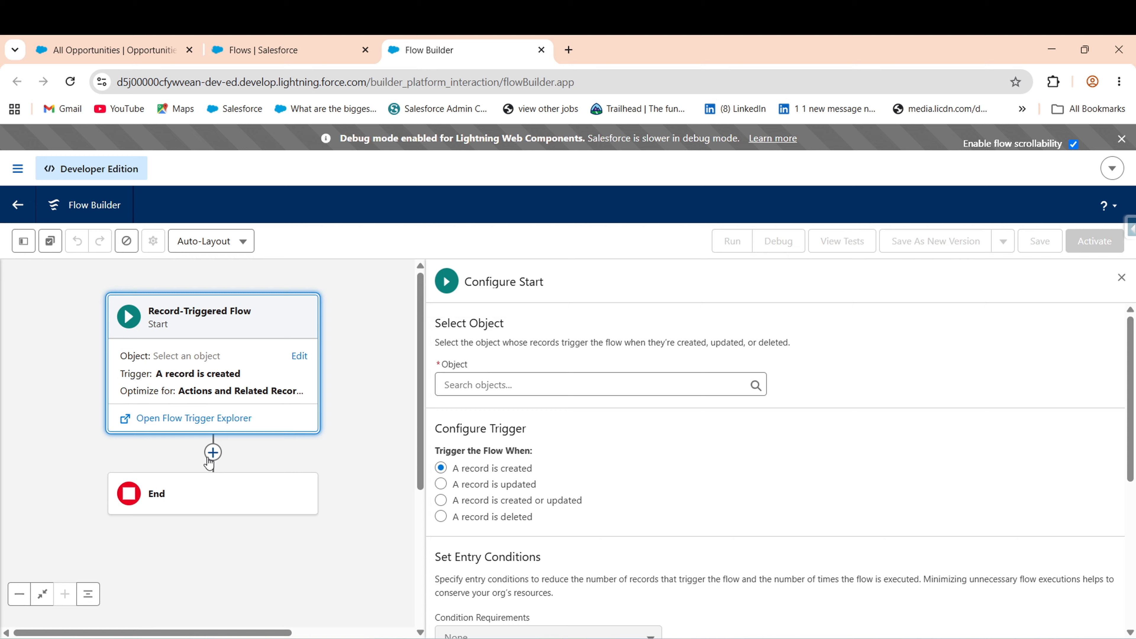
pyautogui.click(213, 452)
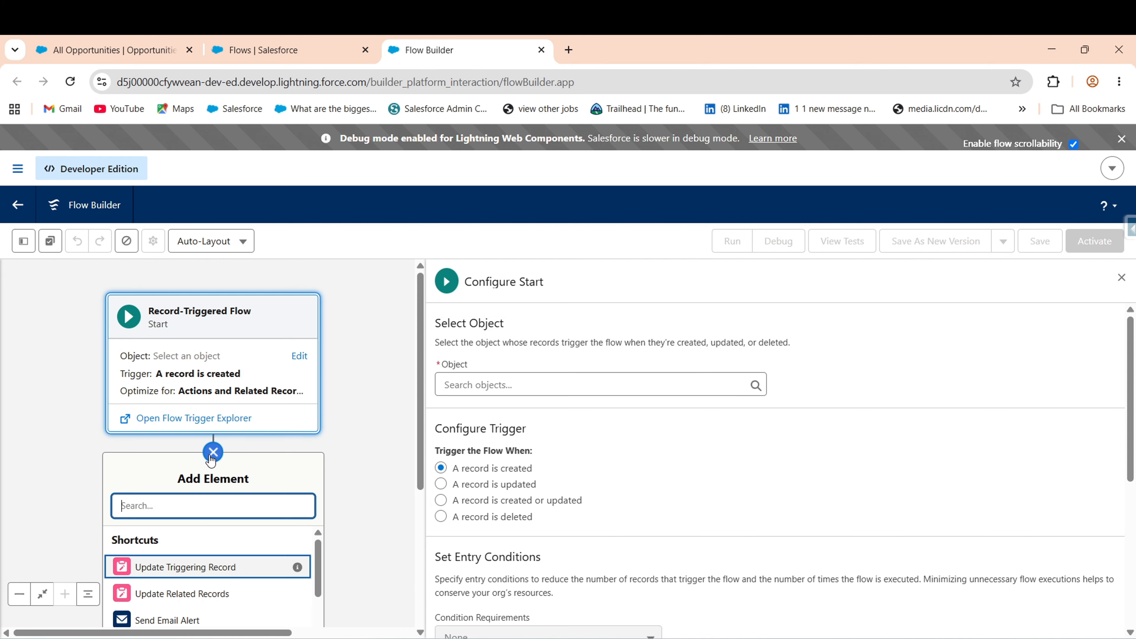
pyautogui.write('Add ')
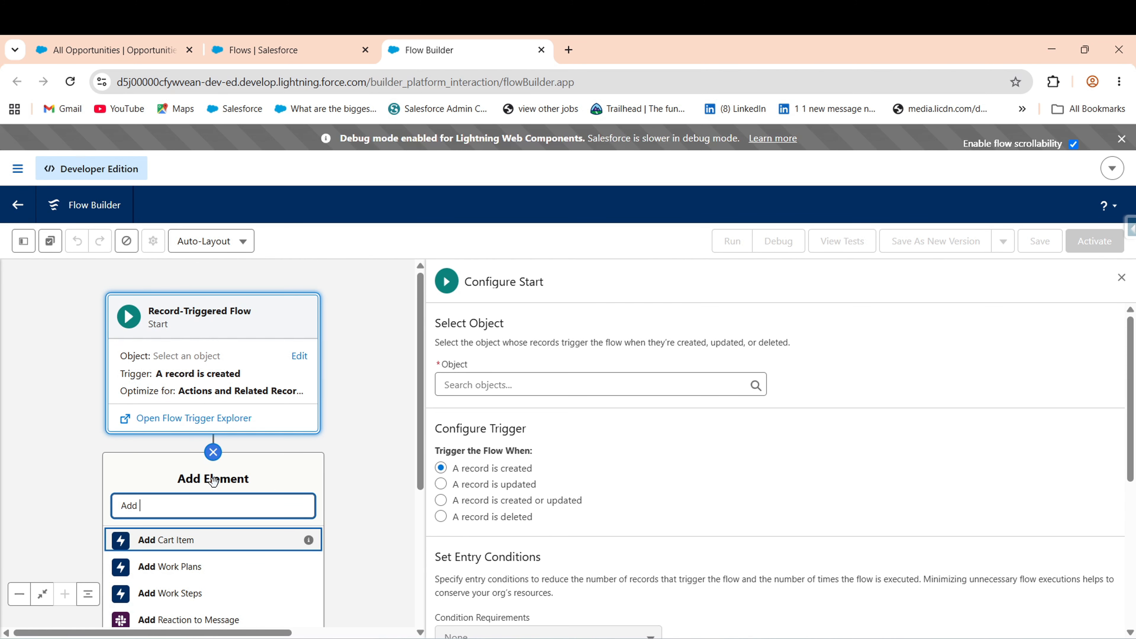
pyautogui.write('err')
pyautogui.press('BackSpace')
pyautogui.press('BackSpace')
pyautogui.press('BackSpace')
pyautogui.press('BackSpace')
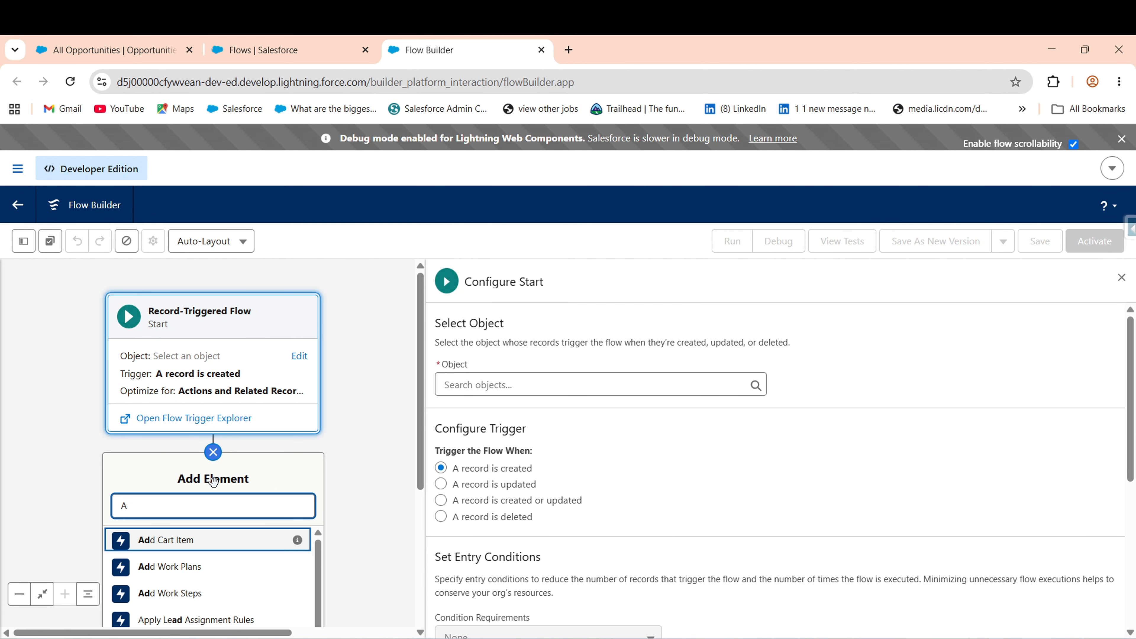
pyautogui.write('err')
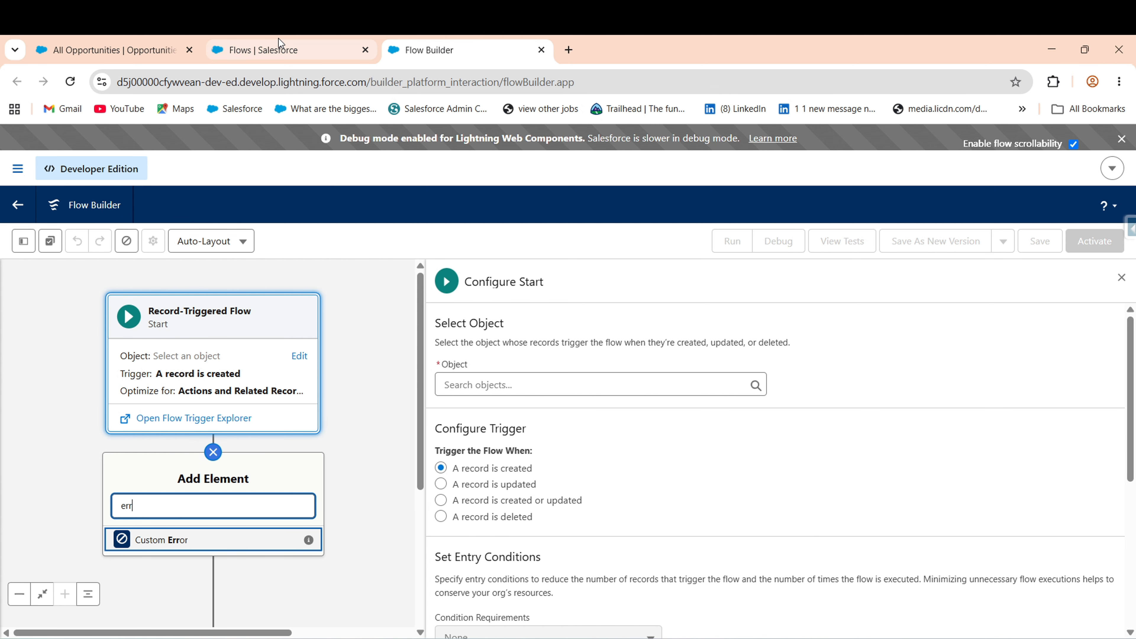
# - Start another new flow from the Flows page, using the Autolaunched Flow (No Trigger) type
pyautogui.click(260, 49)
pyautogui.click(1103, 254)
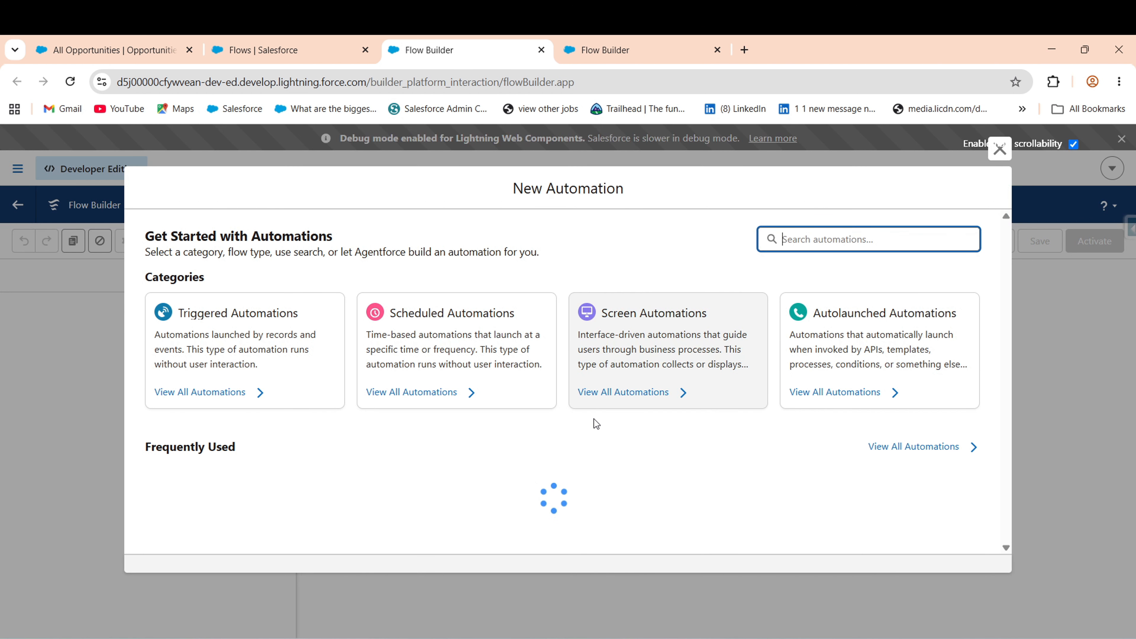
pyautogui.click(679, 481)
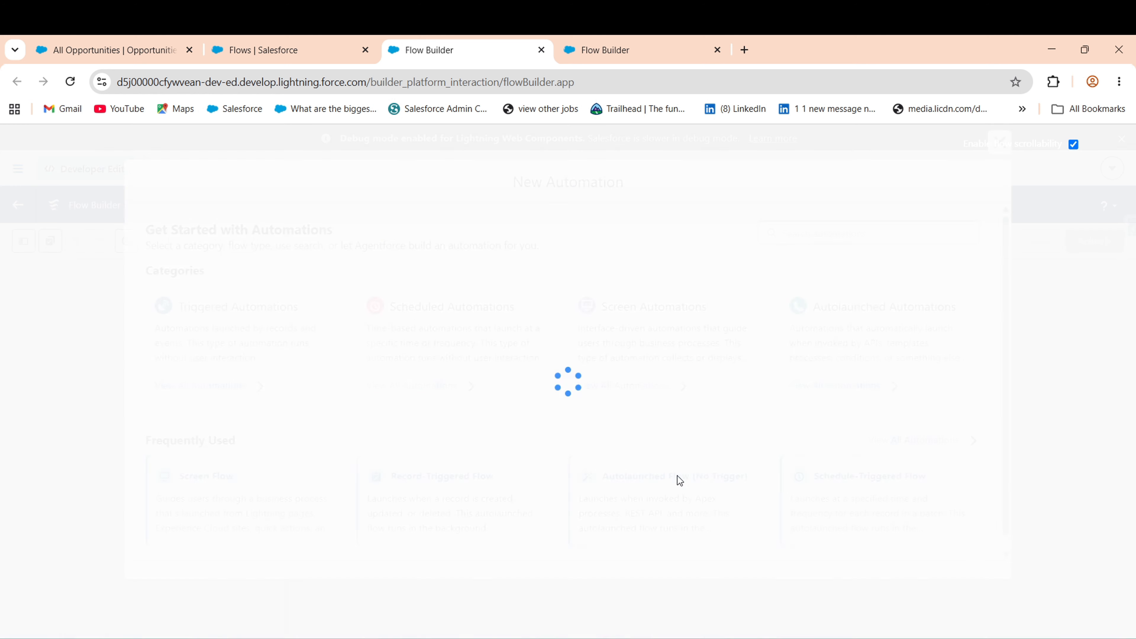
# - Search the autolaunched flow's available elements for "custom" and for "error", and close the element list without adding anything
pyautogui.click(568, 360)
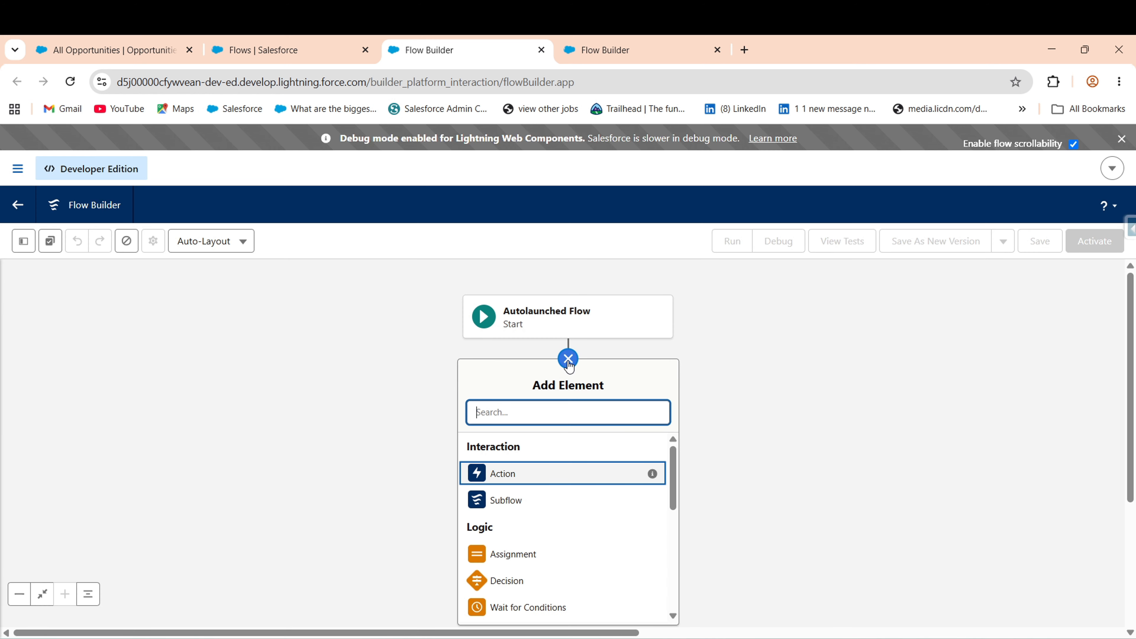
pyautogui.write('custom')
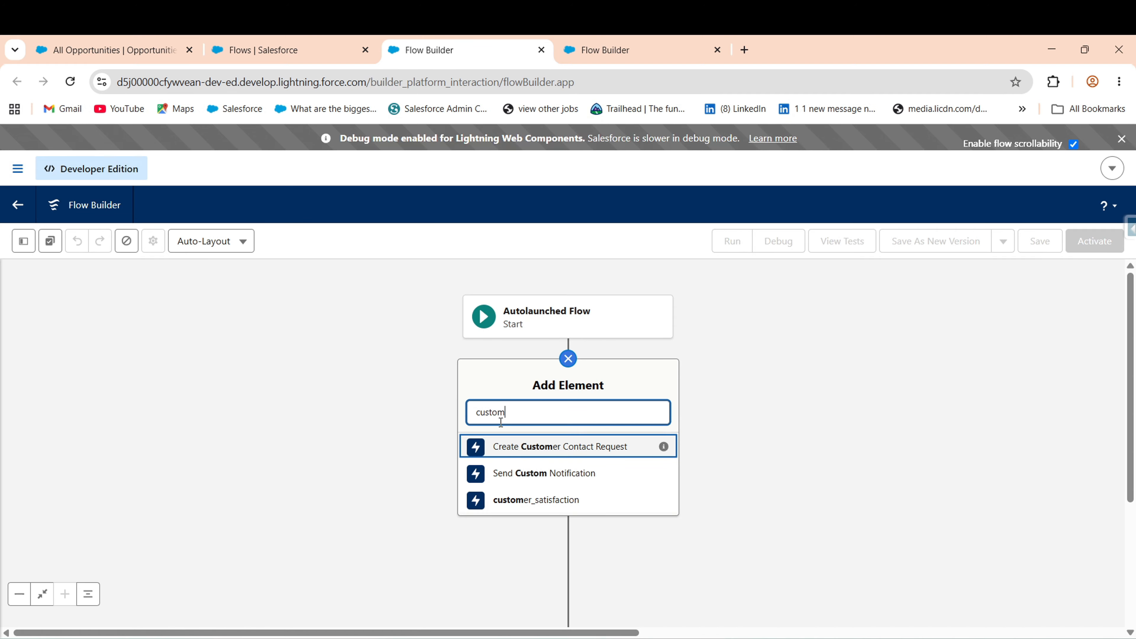
pyautogui.press('BackSpace')
pyautogui.press('BackSpace')
pyautogui.press('BackSpace')
pyautogui.press('BackSpace')
pyautogui.press('BackSpace')
pyautogui.press('BackSpace')
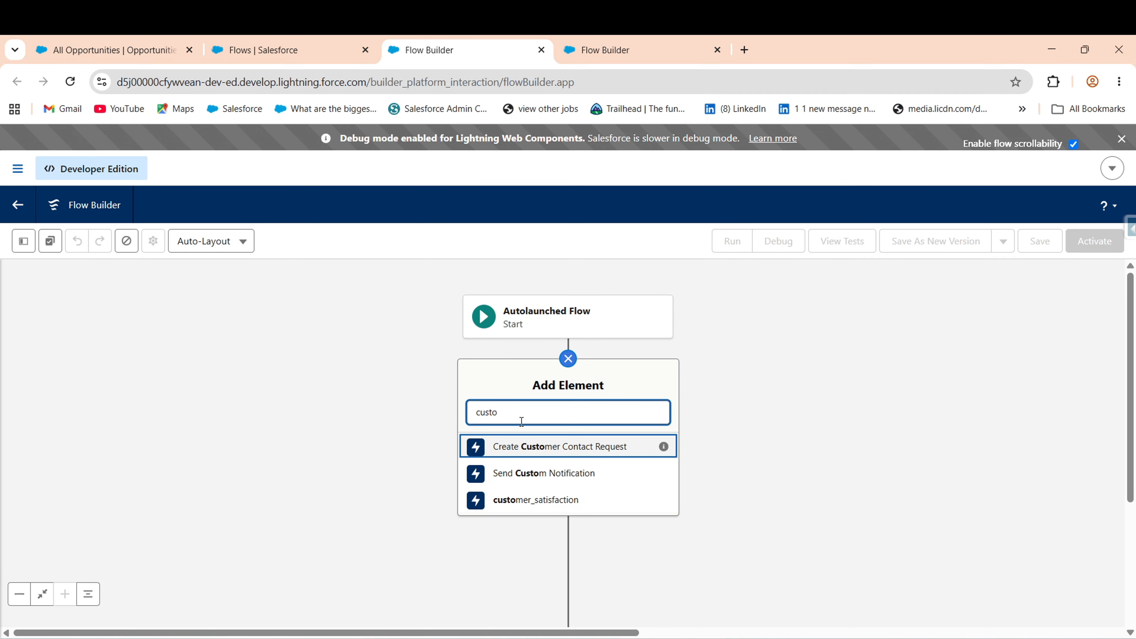
pyautogui.write('err')
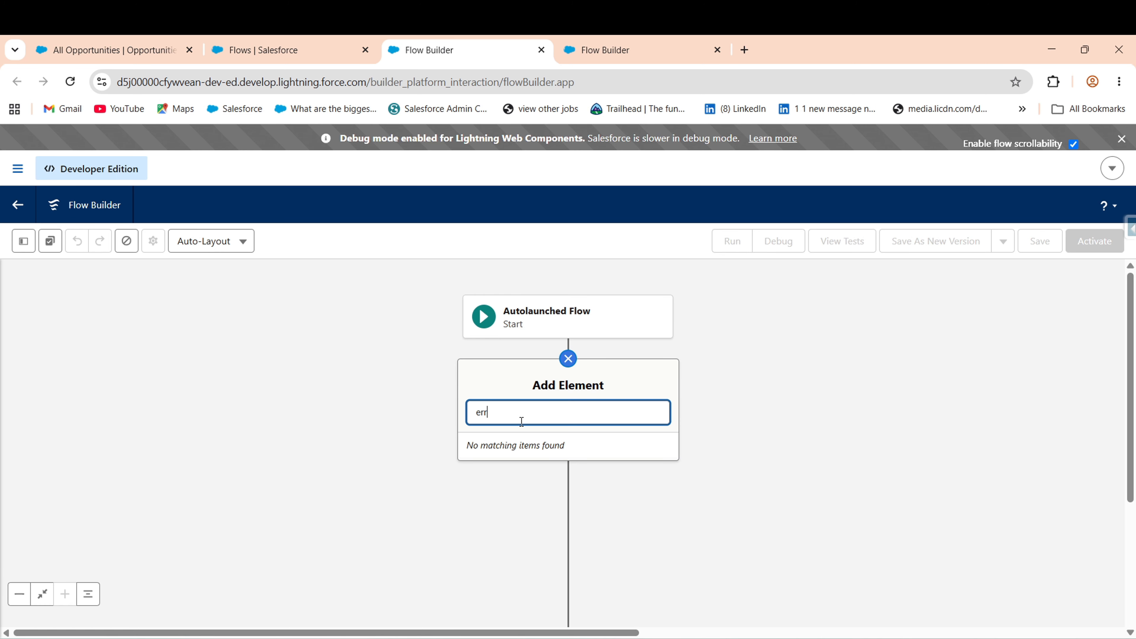
pyautogui.write('or')
pyautogui.click(309, 422)
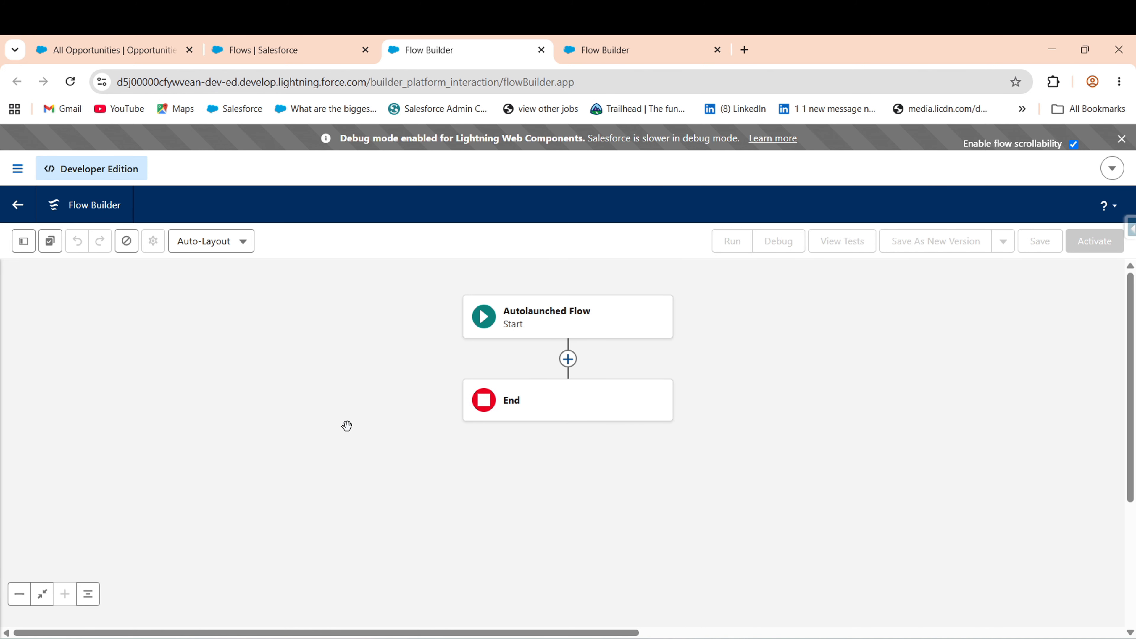
# - Switch to Paint to commit the text note, and return to the All Opportunities list in Chrome
pyautogui.click(877, 638)
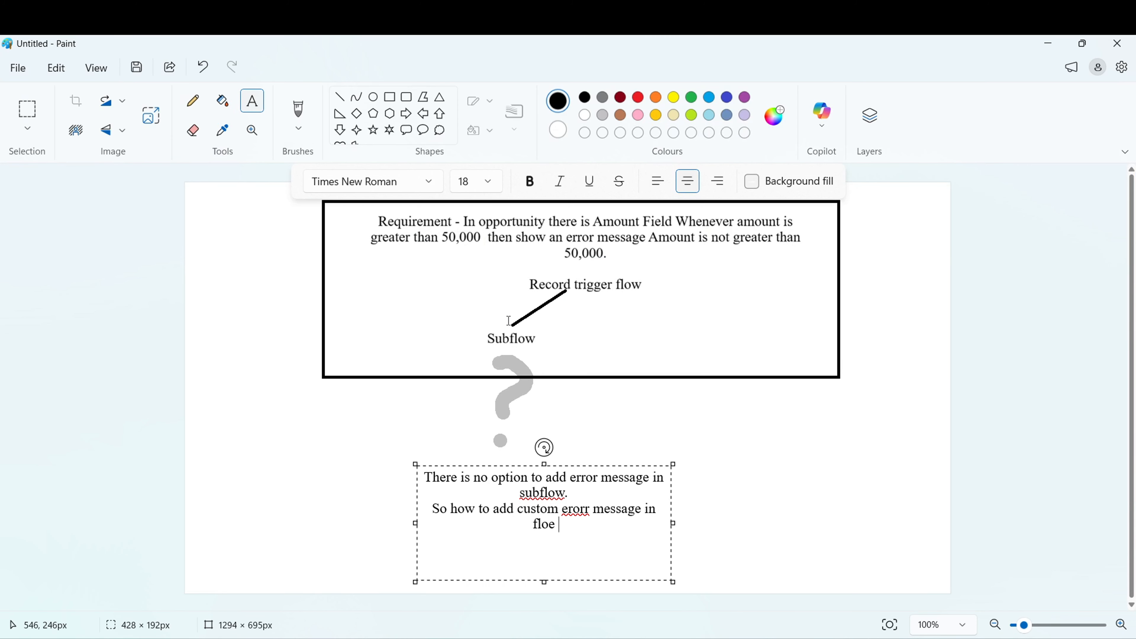
pyautogui.click(446, 239)
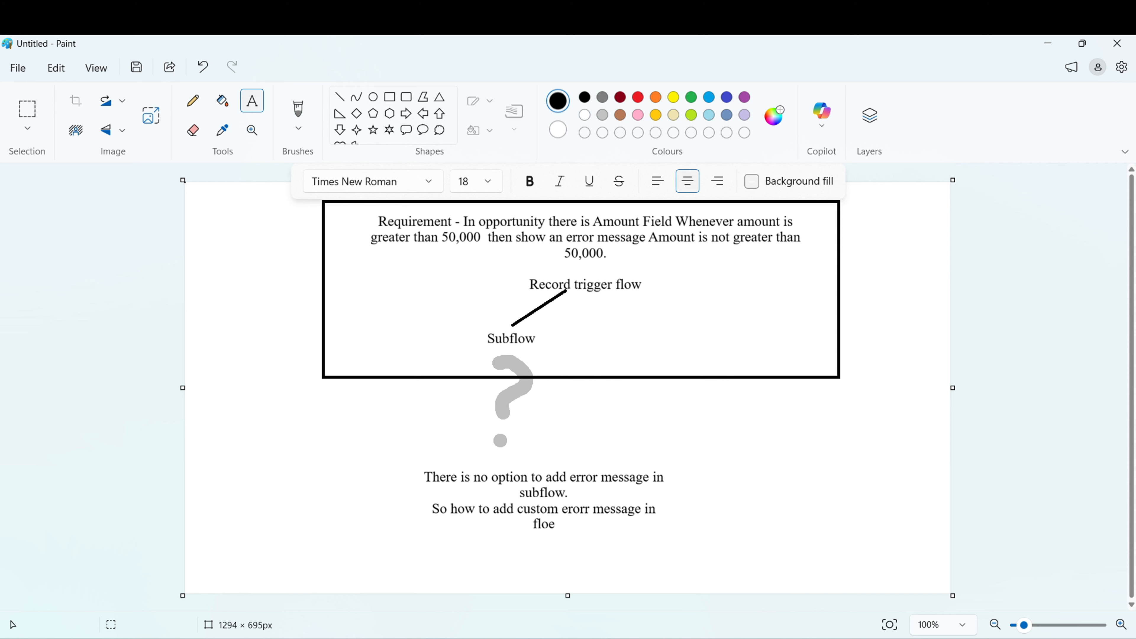
pyautogui.hotkey('alt', 'Tab')
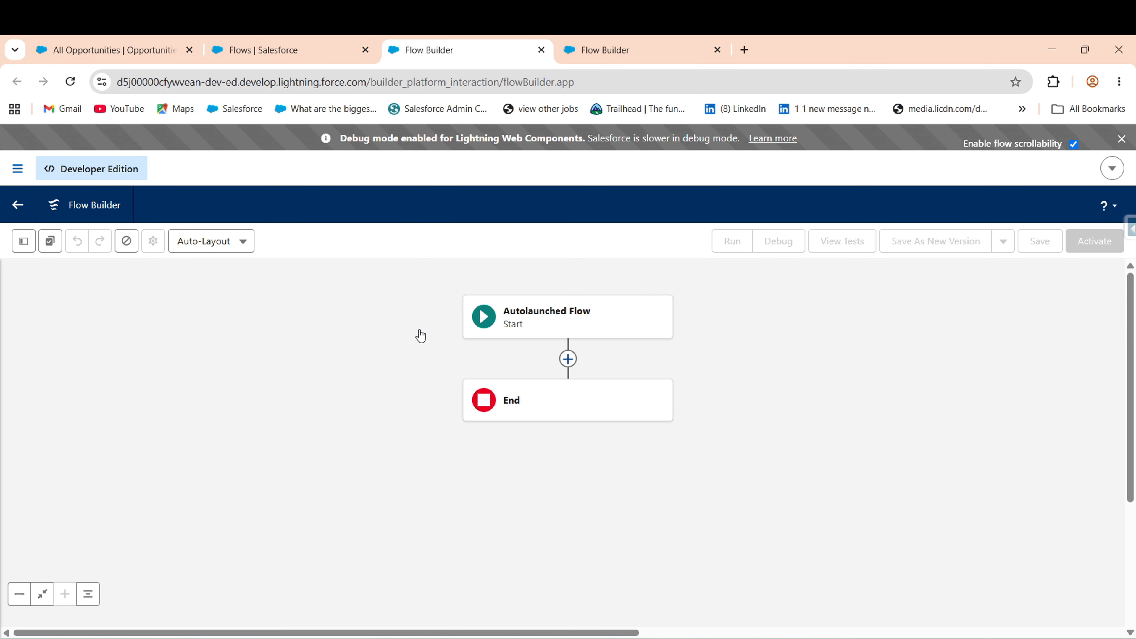
pyautogui.click(115, 41)
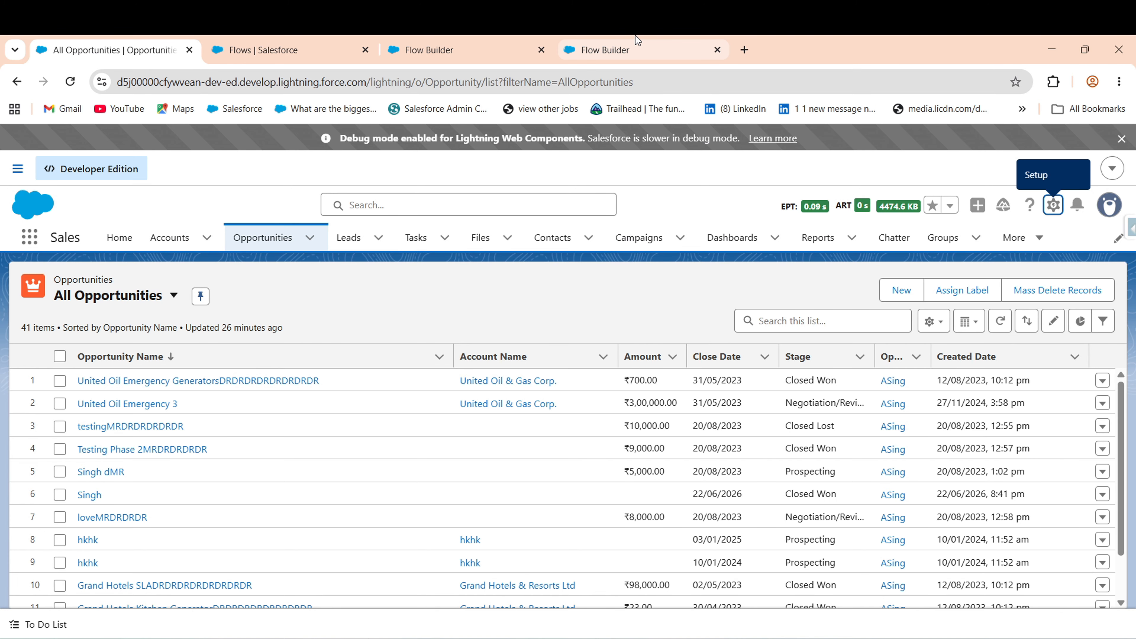
# - In the autolaunched flow, add a Get Records element after the start, labelled "Get the Opportunity Records"
pyautogui.click(618, 49)
pyautogui.click(425, 45)
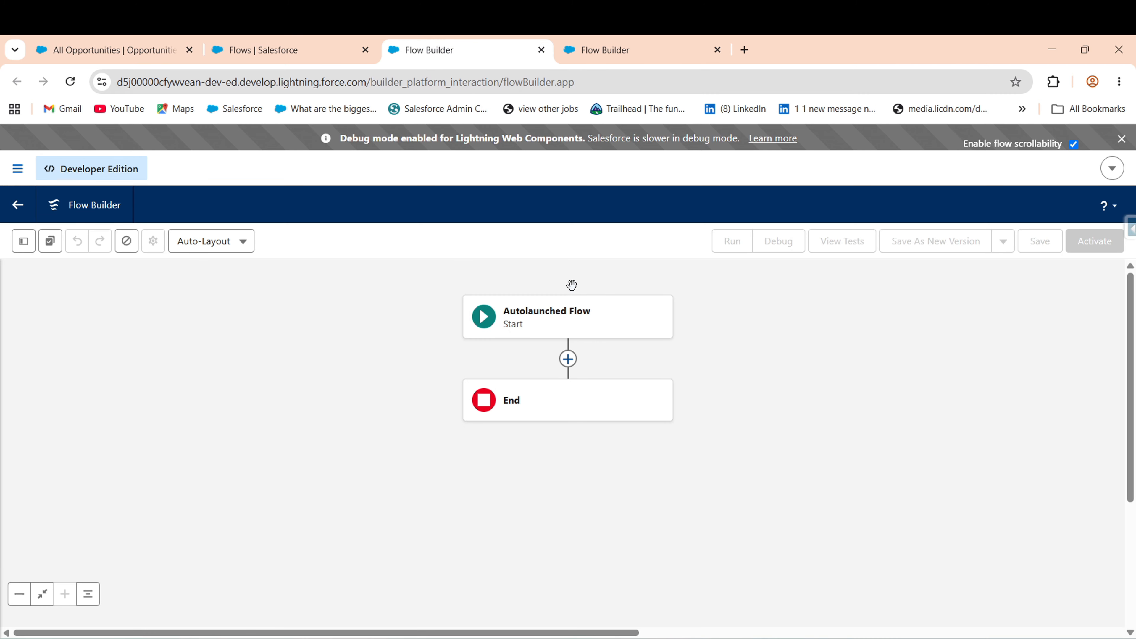
pyautogui.click(576, 365)
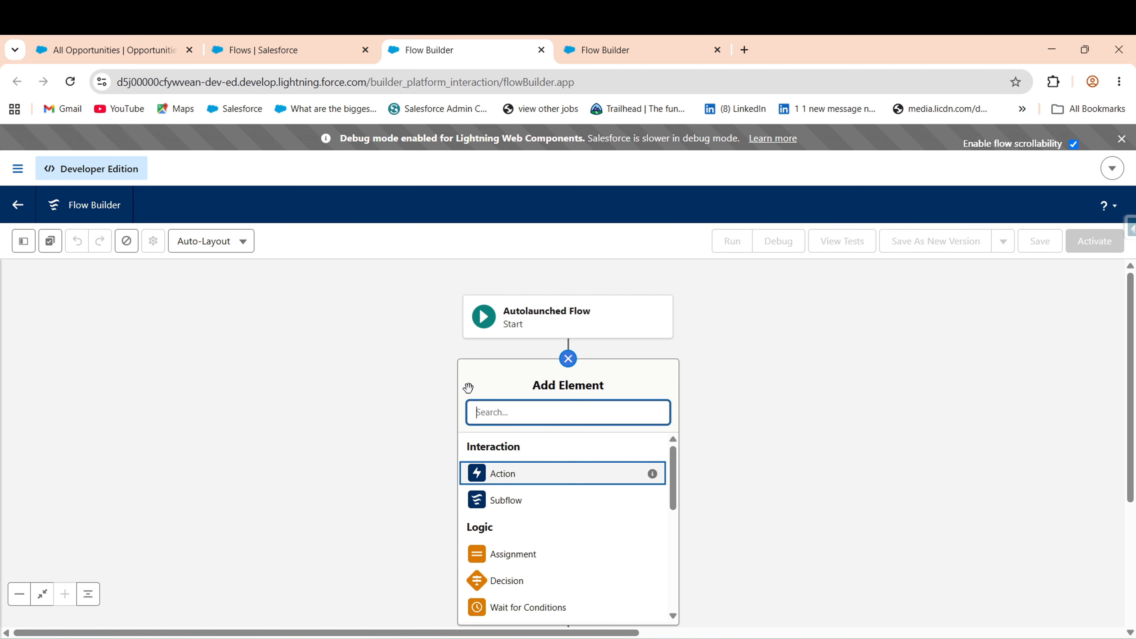
pyautogui.write('get')
pyautogui.click(528, 445)
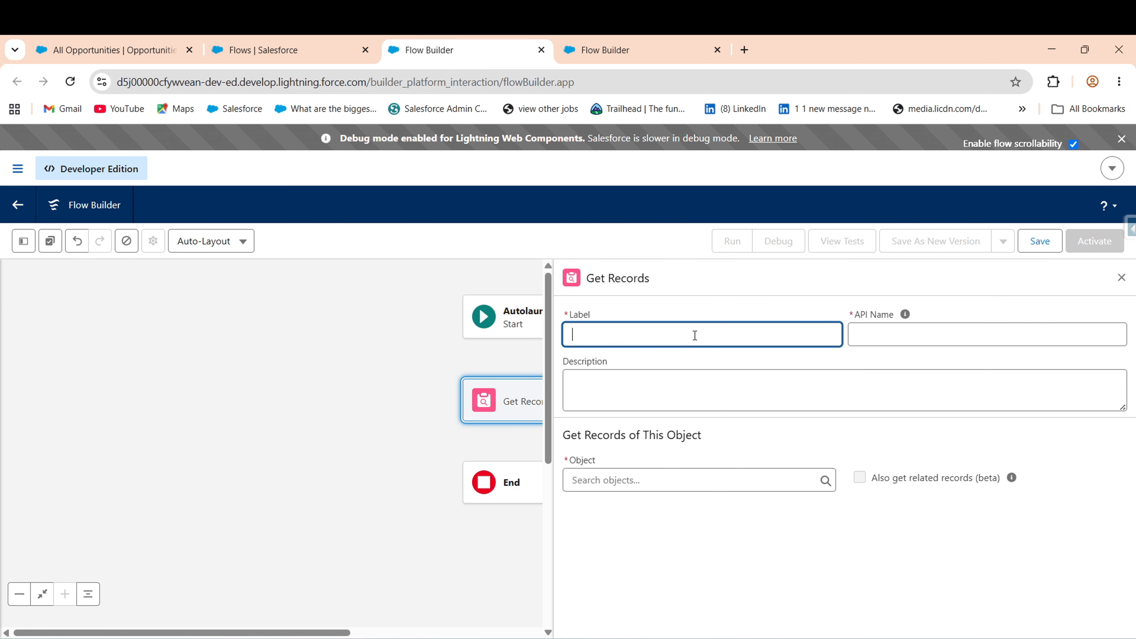
pyautogui.write('Get the Opportunity Records')
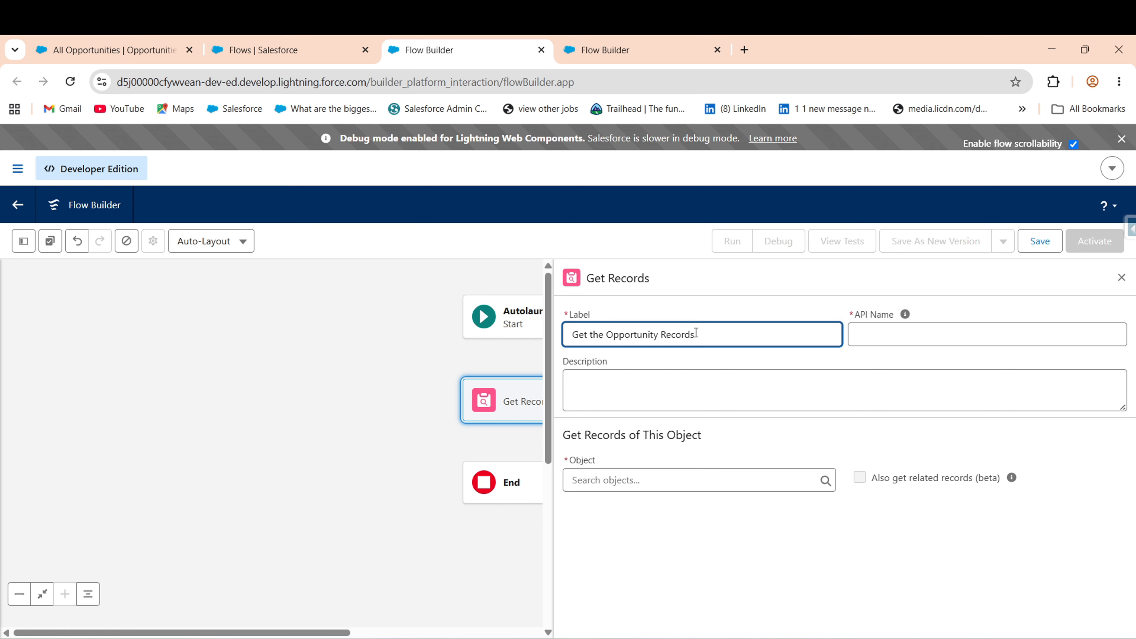
pyautogui.press('Tab')
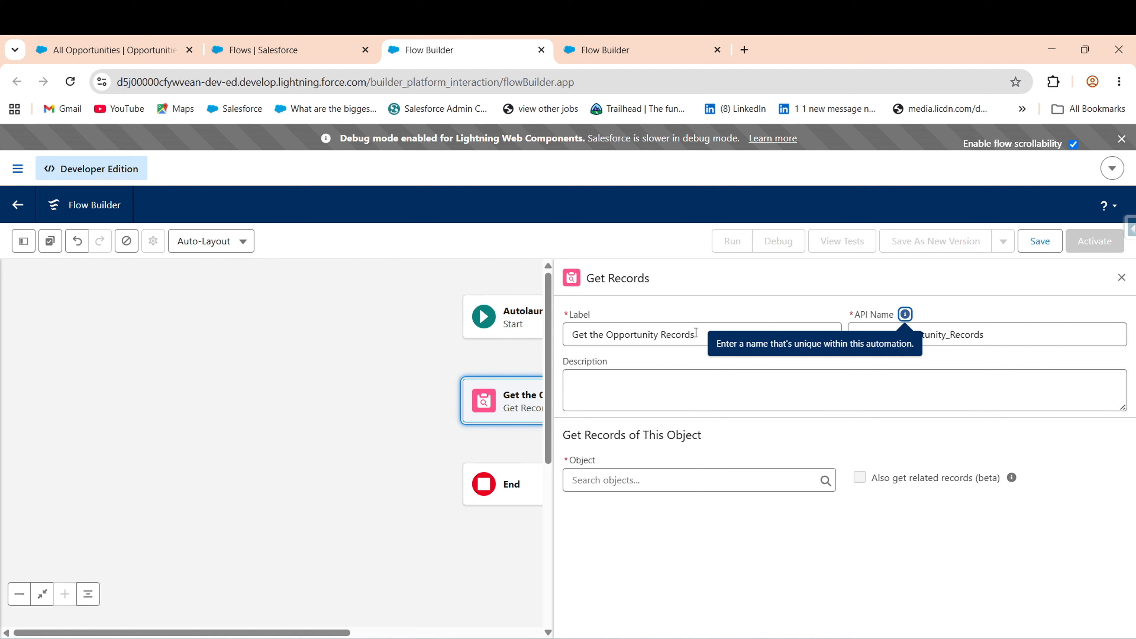
# - Set the Get Records object to Opportunity and choose Opportunity ID as the field of its filter condition
pyautogui.click(642, 489)
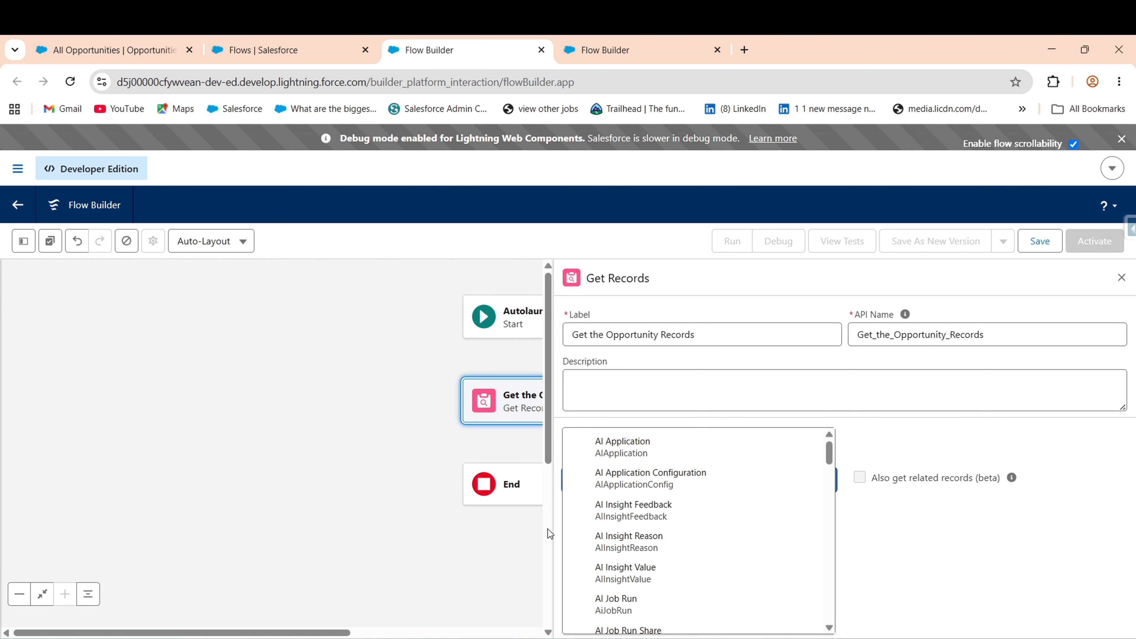
pyautogui.write('Opp')
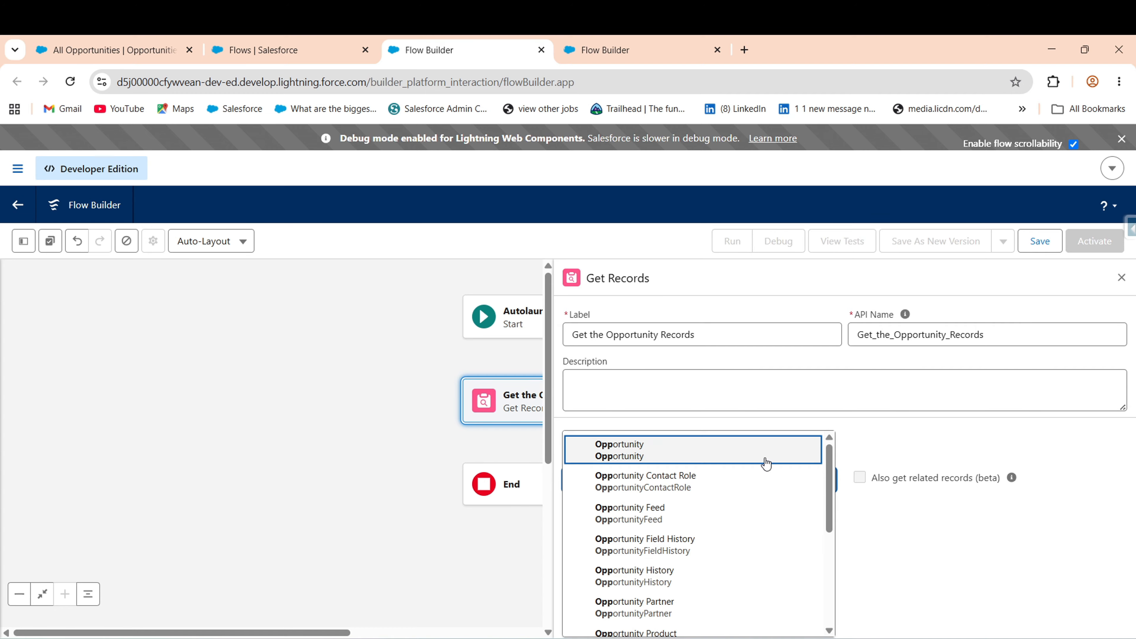
pyautogui.moveTo(825, 489)
pyautogui.mouseDown()
pyautogui.moveTo(827, 600)
pyautogui.moveTo(825, 510)
pyautogui.mouseUp()
pyautogui.click(664, 444)
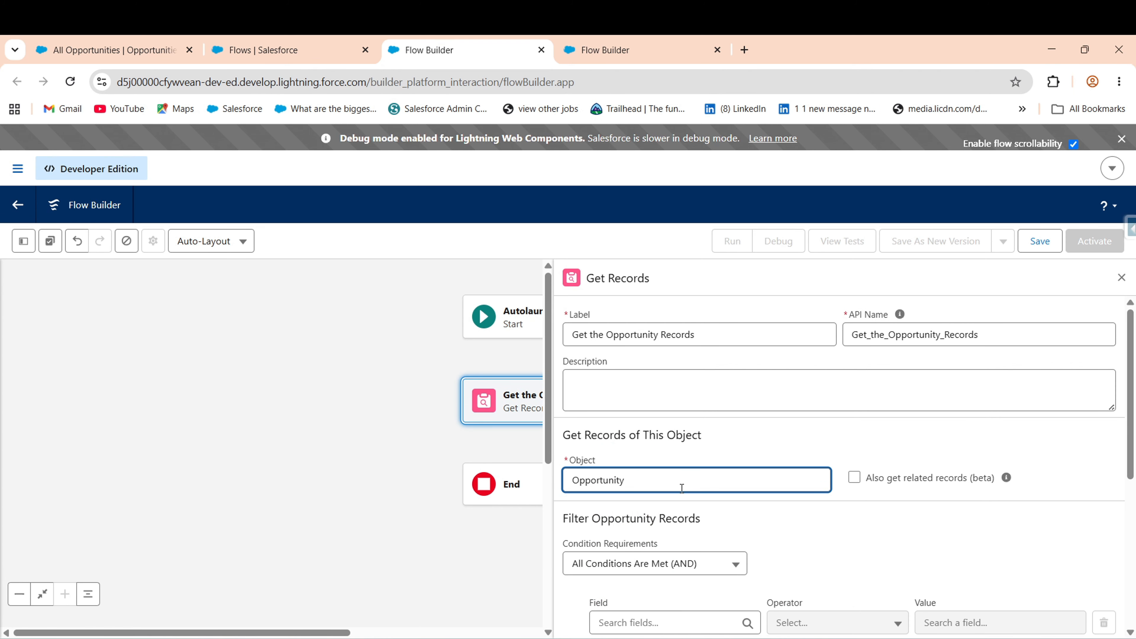
pyautogui.scroll(-5, 1130, 373)
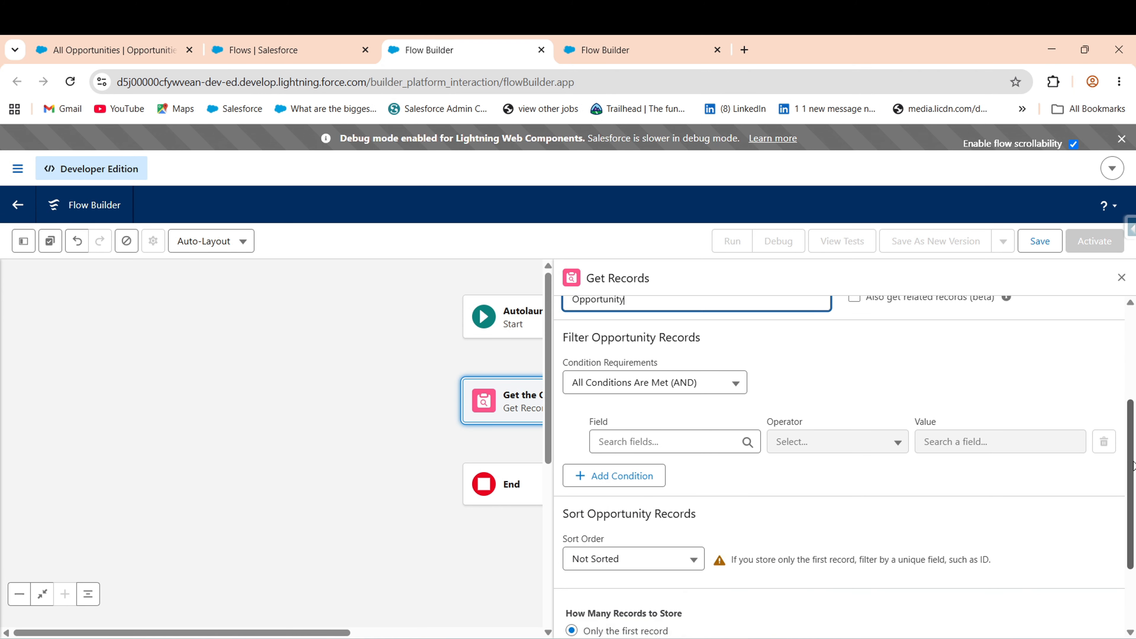
pyautogui.write('pp')
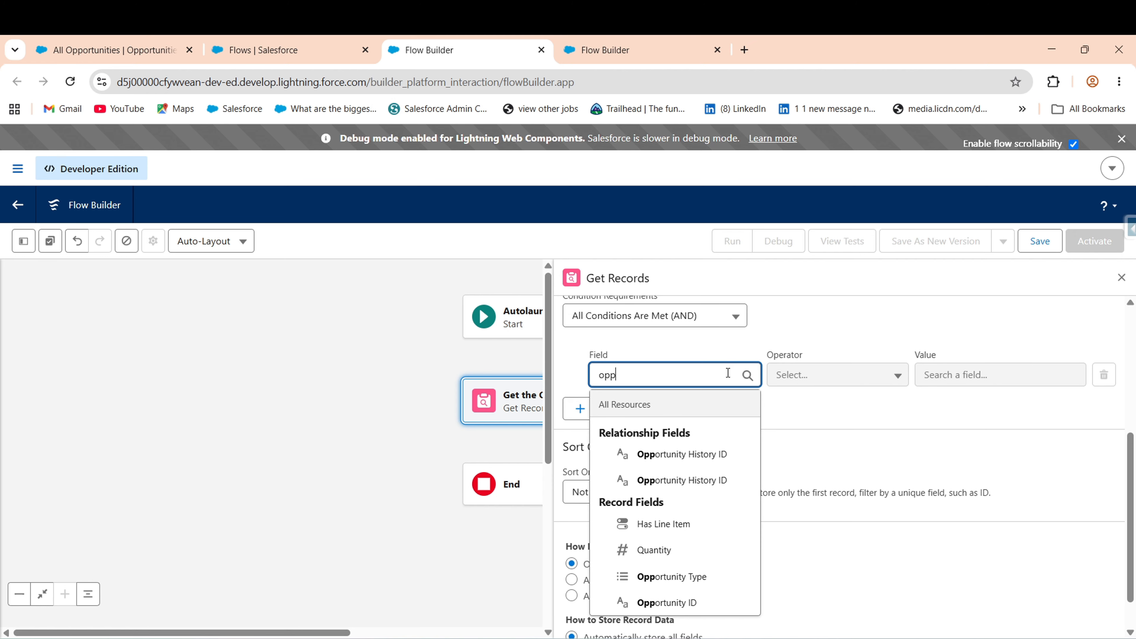
pyautogui.click(689, 602)
# - For the filter's value, start a new Variable resource with the API name recordId
pyautogui.click(985, 384)
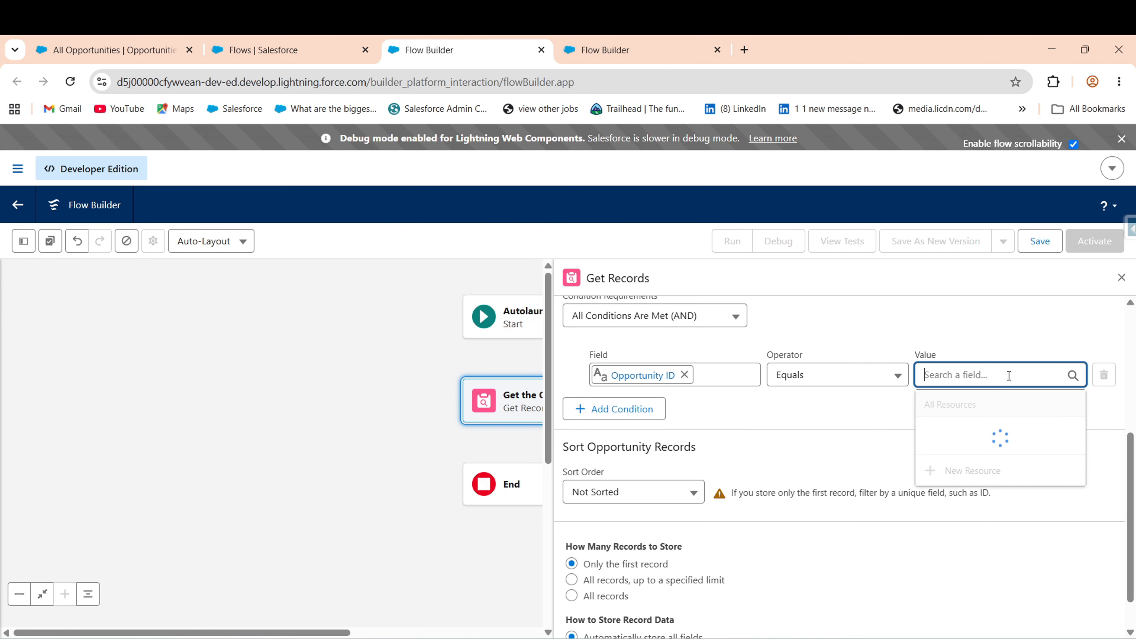
pyautogui.scroll(-3, 1028, 602)
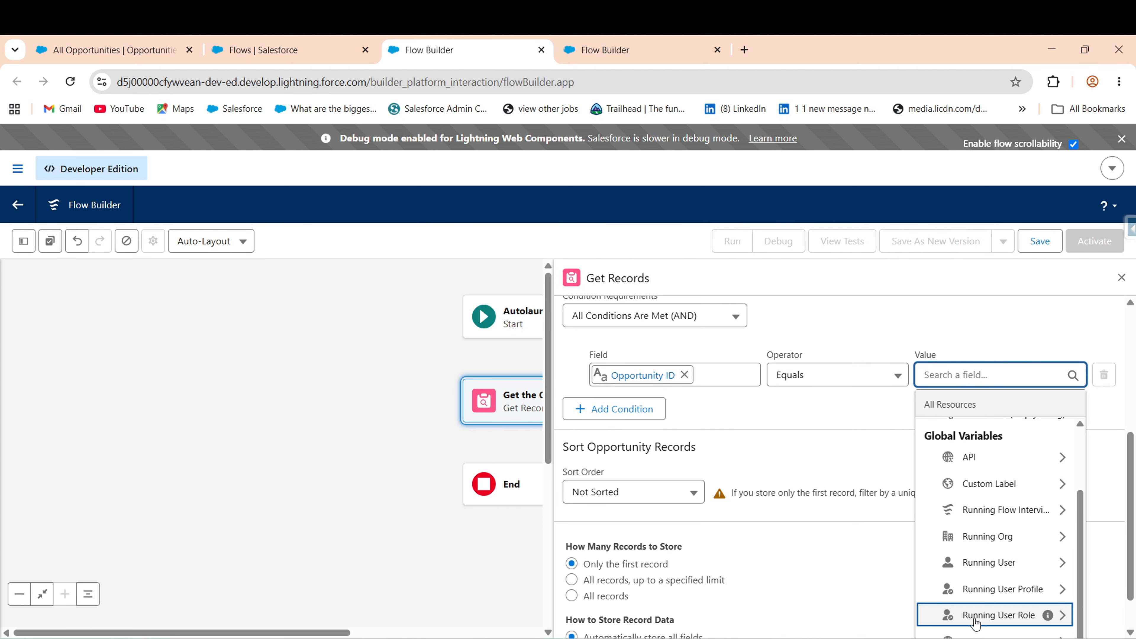
pyautogui.scroll(-2, 992, 622)
pyautogui.click(972, 621)
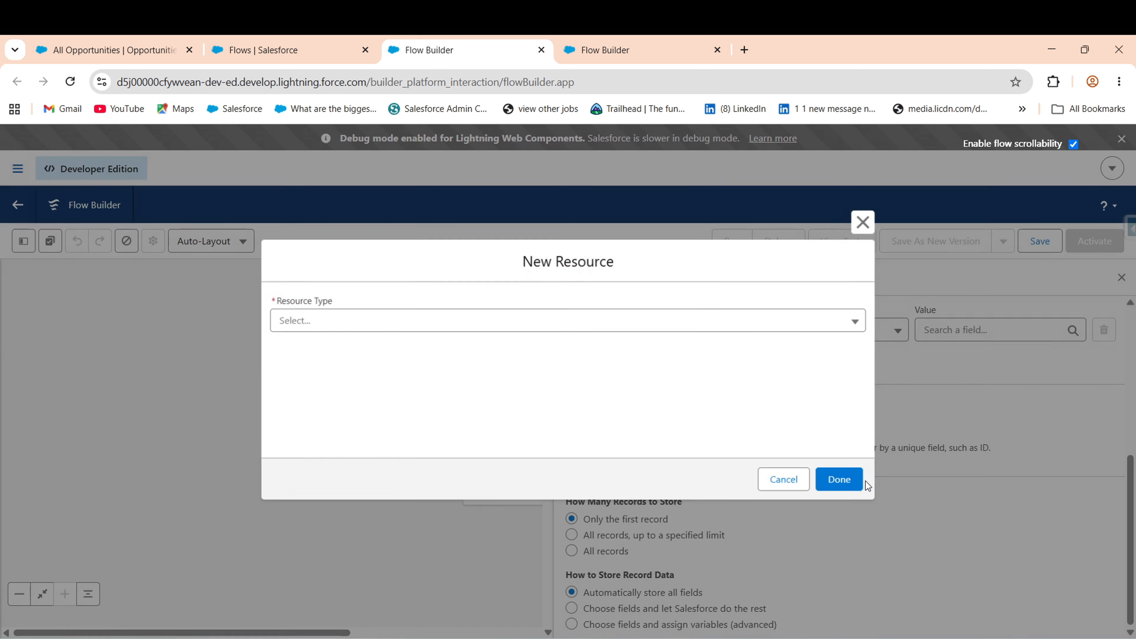
pyautogui.click(365, 320)
pyautogui.click(314, 348)
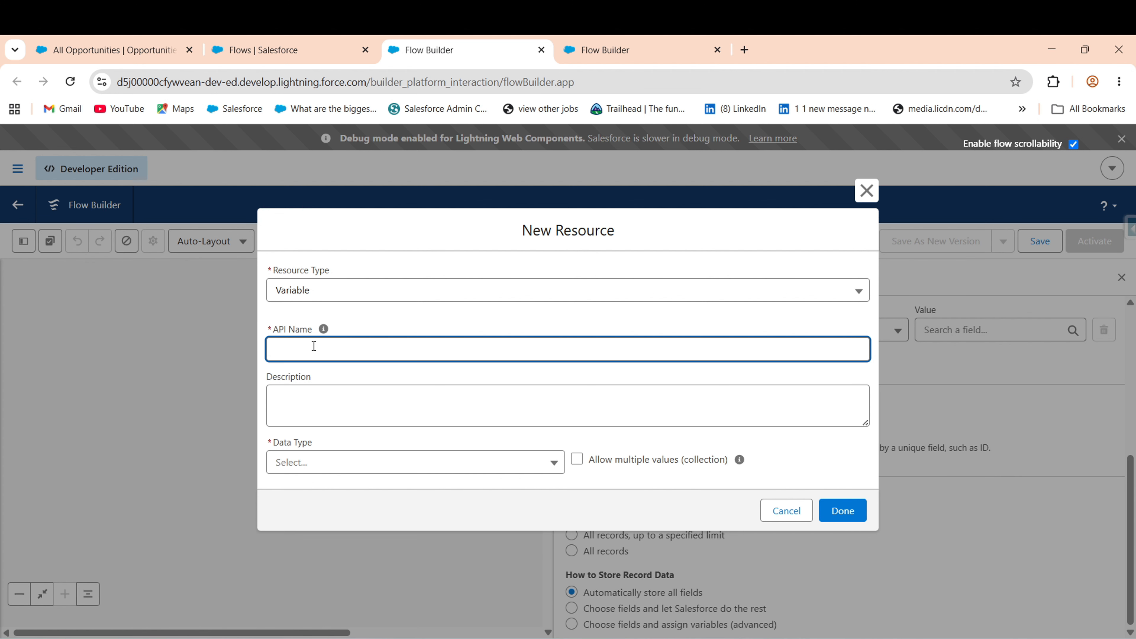
pyautogui.write('recordId')
# - Describe the recordId variable as "This record id is to store the Id of current record"
pyautogui.click(356, 461)
pyautogui.click(678, 401)
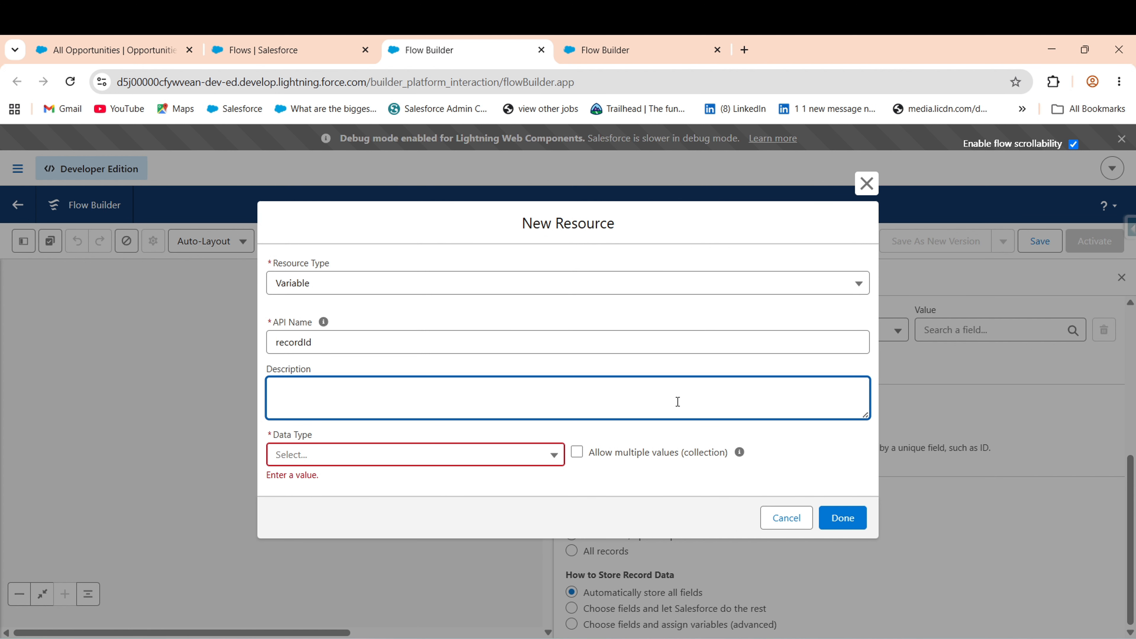
pyautogui.write('This record id is to str')
pyautogui.press('BackSpace')
pyautogui.write('ore the Id')
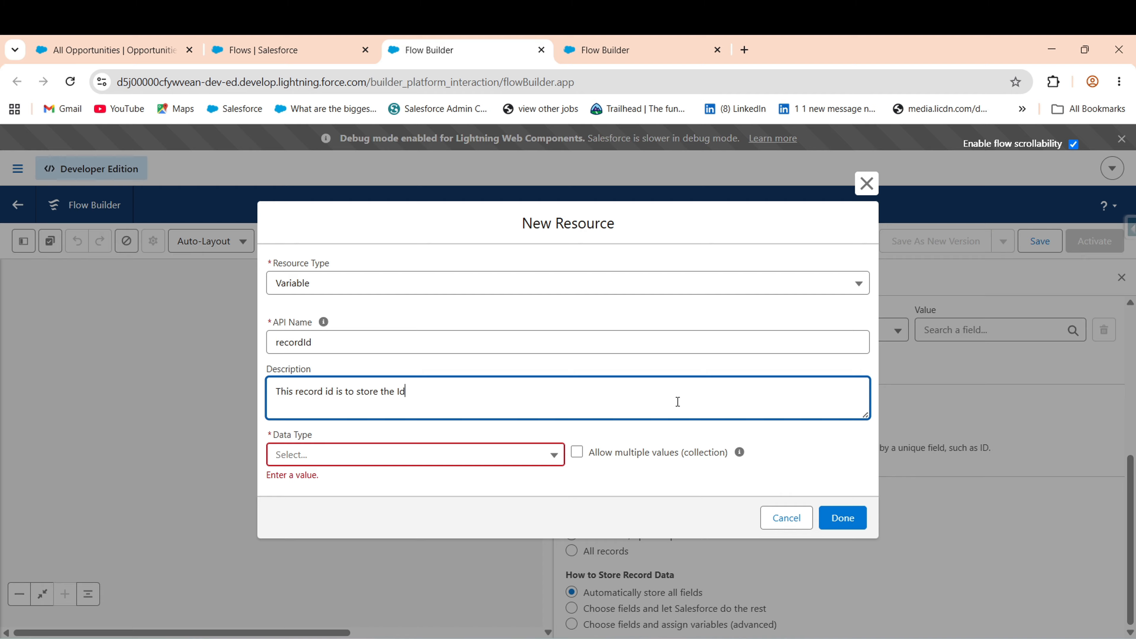
pyautogui.write(' of uurrent record')
# - Give the recordId variable the Text data type, make it available for input, and finish creating it
pyautogui.click(414, 463)
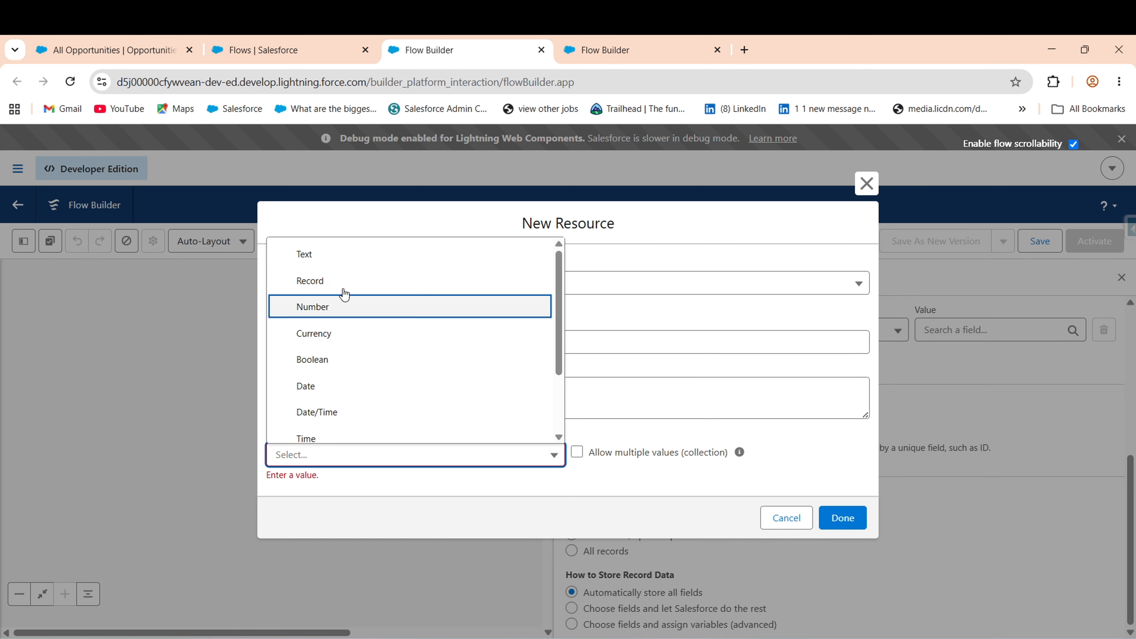
pyautogui.click(349, 258)
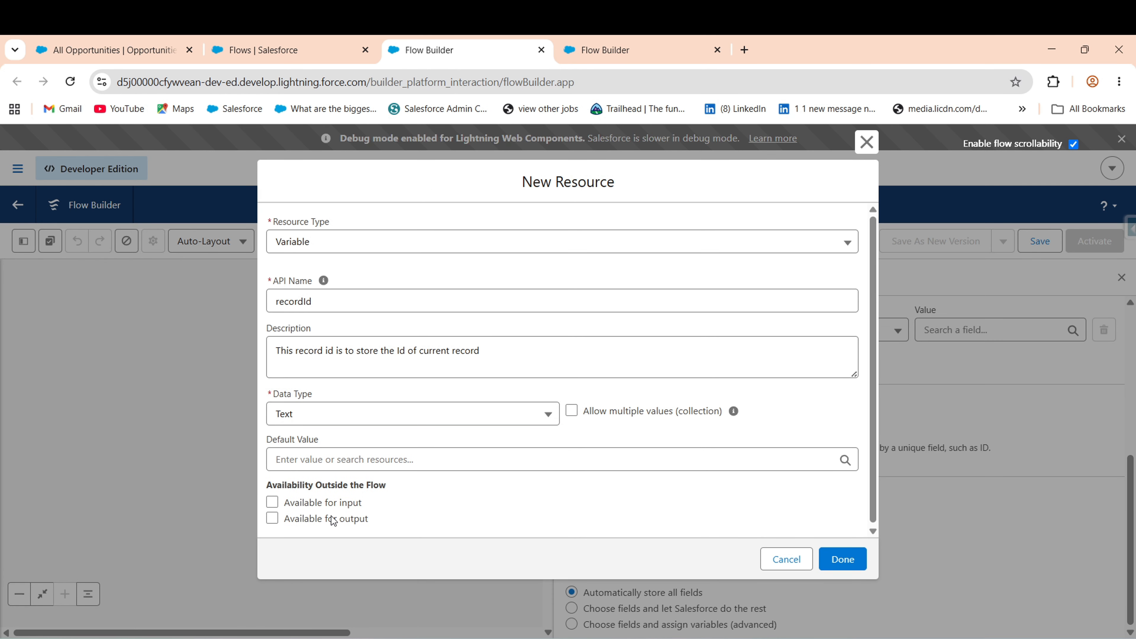
pyautogui.click(273, 502)
pyautogui.click(843, 558)
# - Add a Decision element after Get the Opportunity Records, labelled "Check Opportunity Amount"
pyautogui.moveTo(404, 368); pyautogui.dragTo(235, 341)
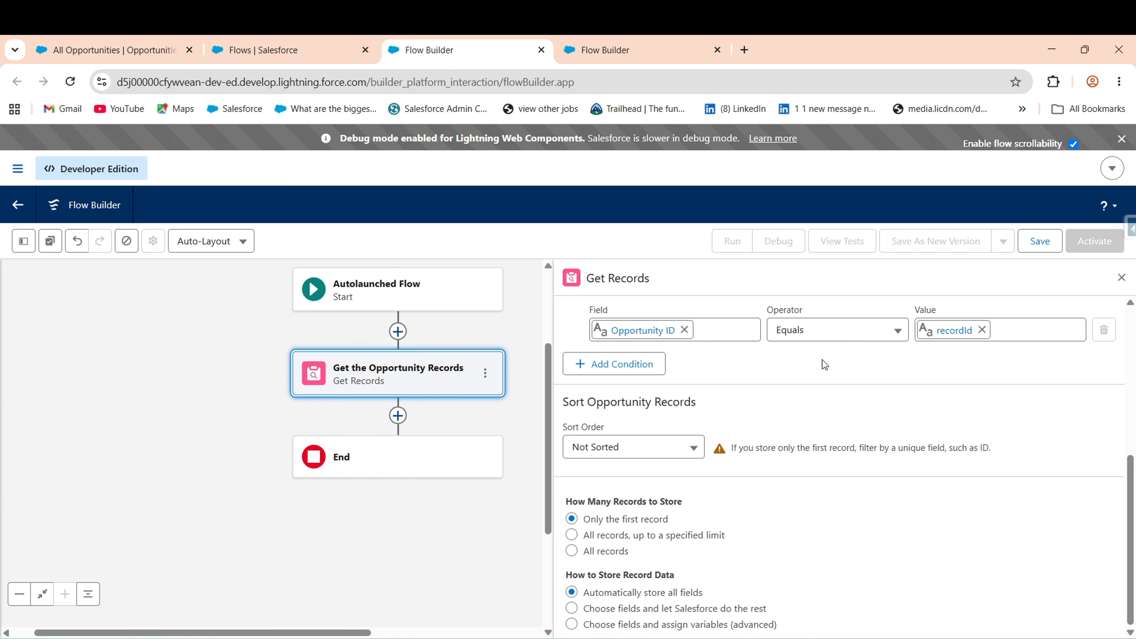
pyautogui.click(402, 417)
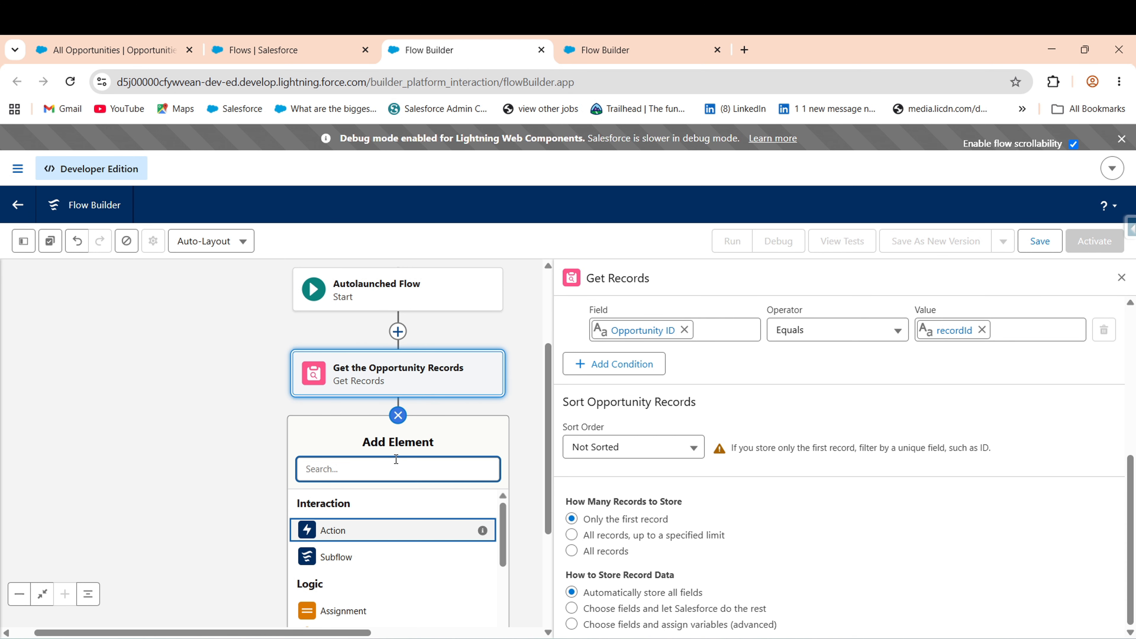
pyautogui.write('dec')
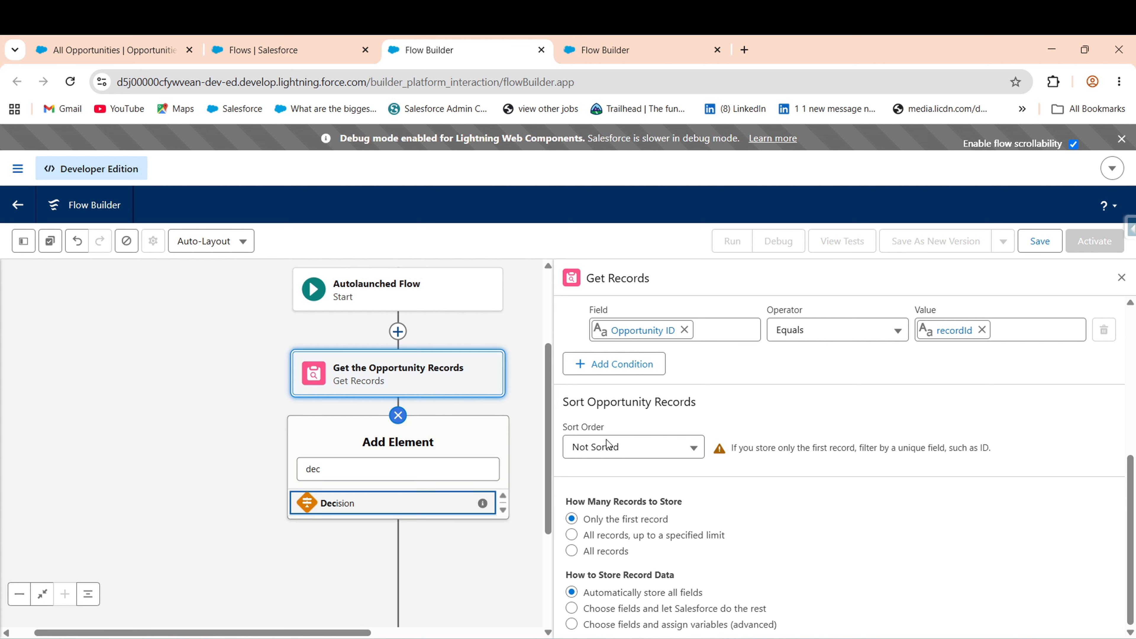
pyautogui.press('Return')
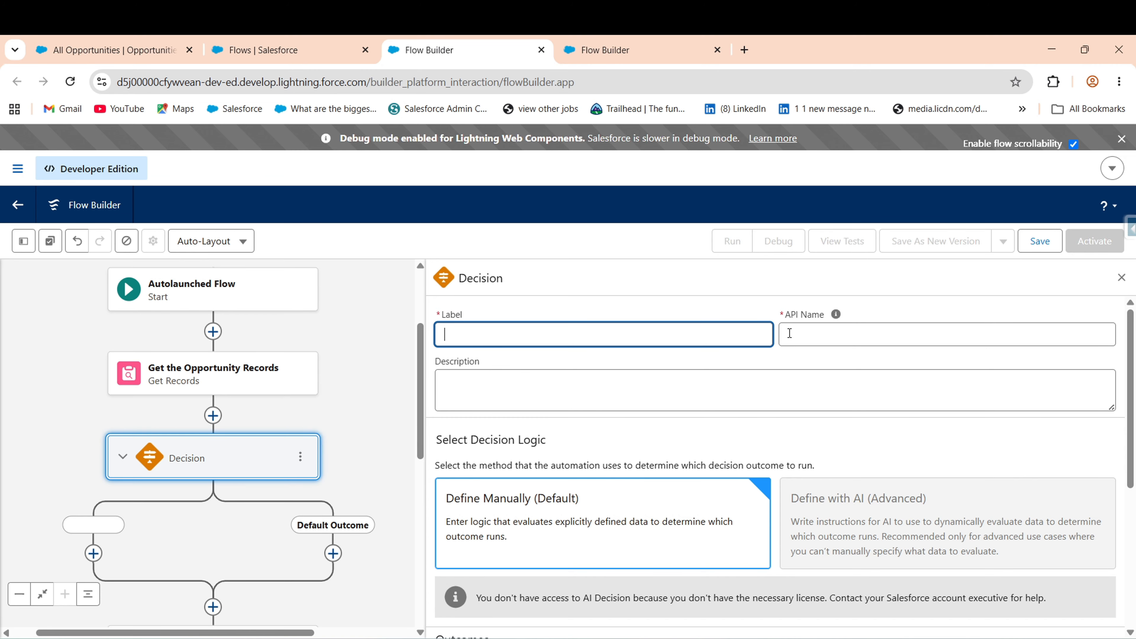
pyautogui.write('Check Opportunity Amount')
pyautogui.press('Tab')
pyautogui.press('Tab')
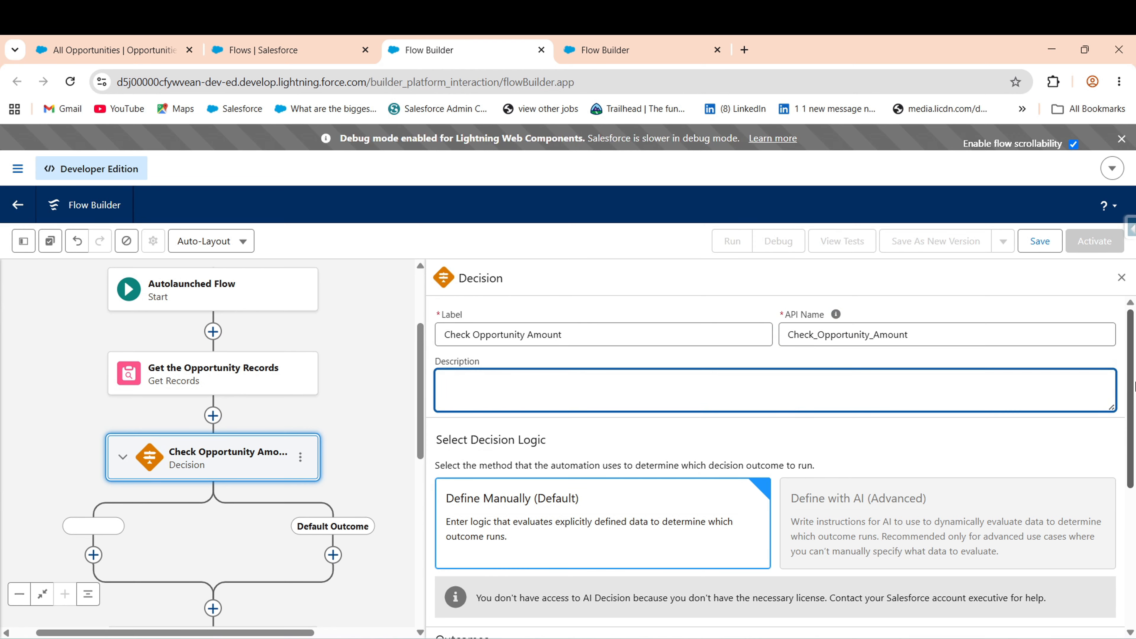
# - Label the decision's first outcome "If Yes ?"
pyautogui.moveTo(1134, 386); pyautogui.dragTo(1134, 533)
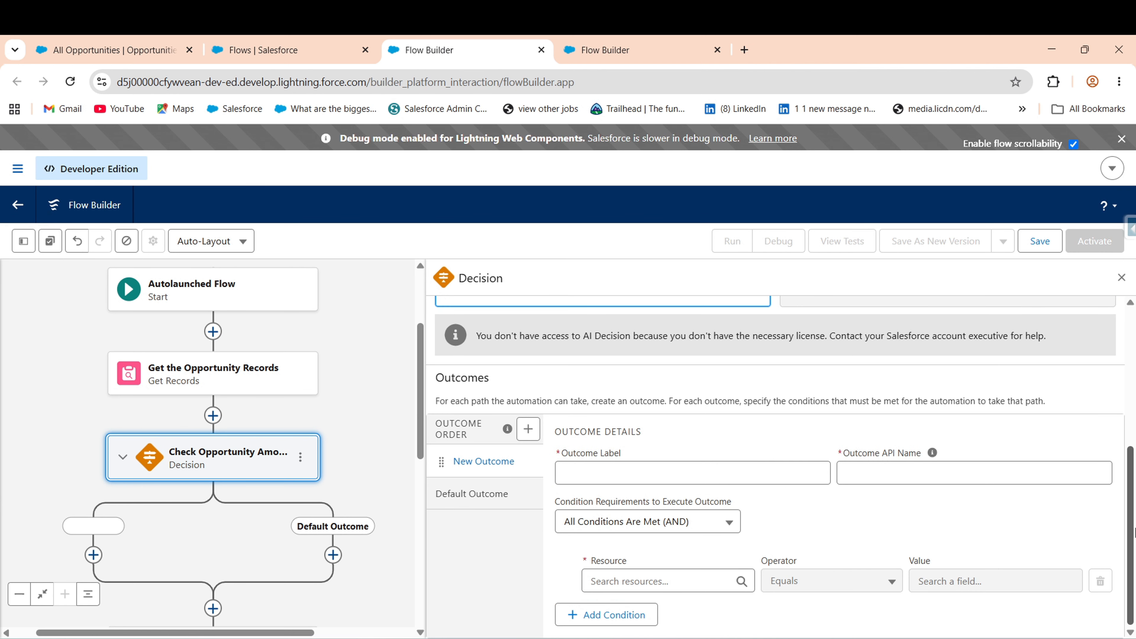
pyautogui.click(627, 478)
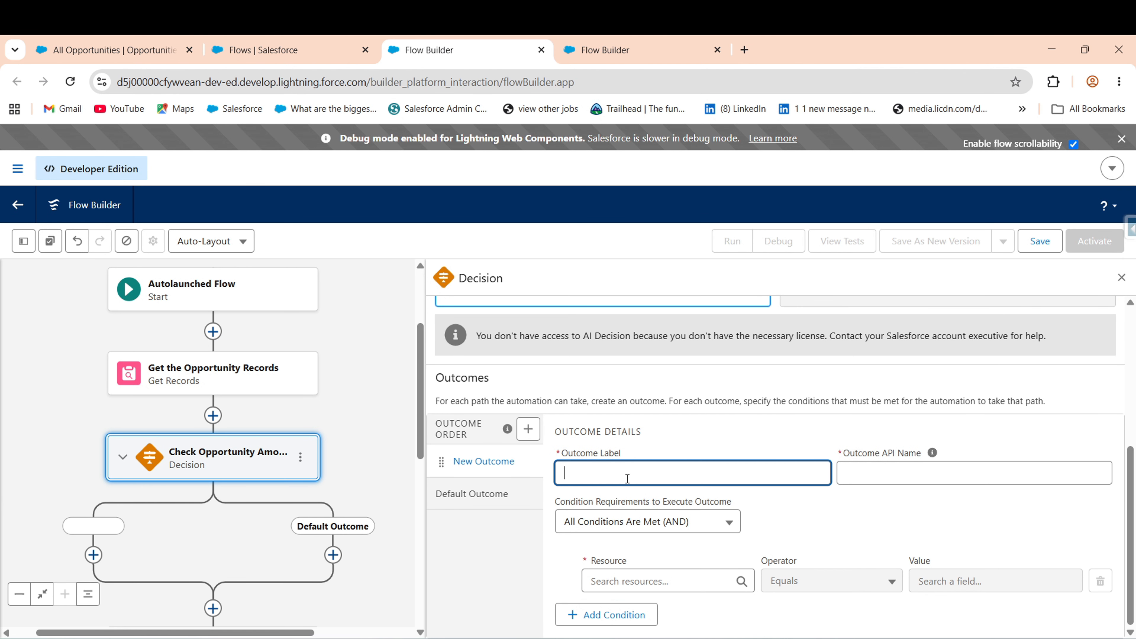
pyautogui.write('If Yes ?')
pyautogui.click(823, 517)
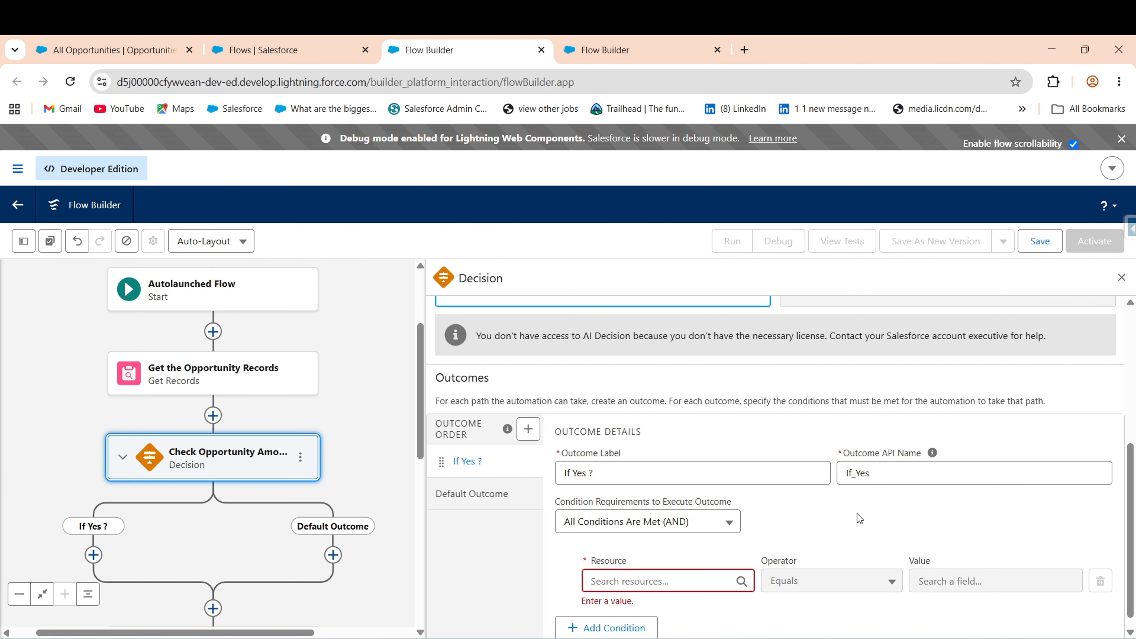
# - Rename the decision's default outcome to "If No?"
pyautogui.click(461, 501)
pyautogui.scroll(-2, 647, 512)
pyautogui.click(666, 475)
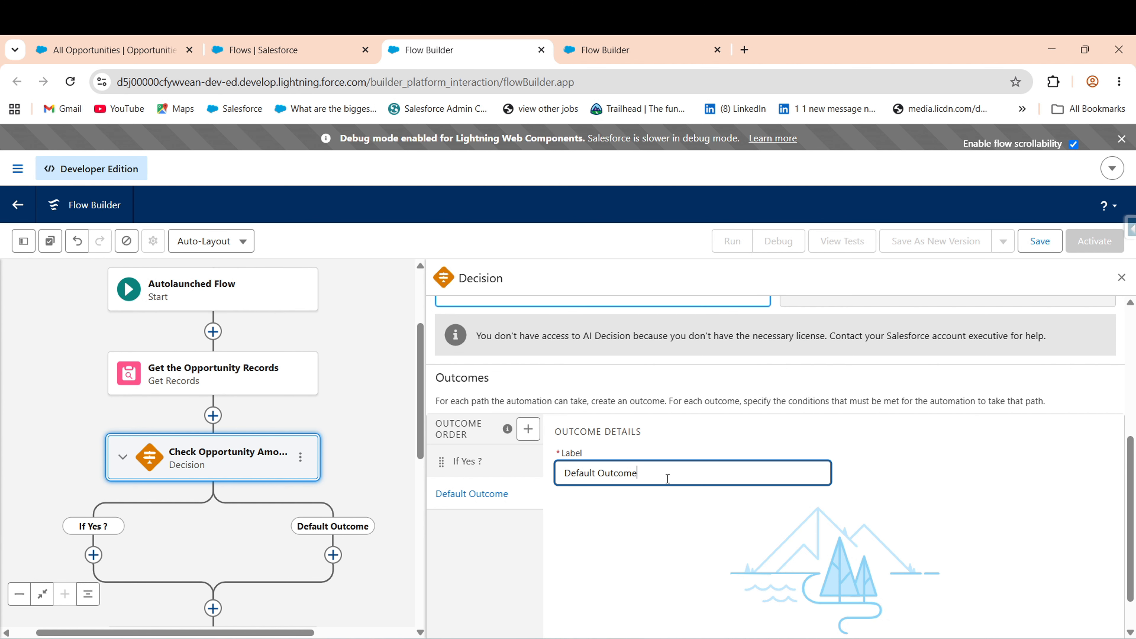
pyautogui.hotkey('ctrl', 'a')
pyautogui.press('BackSpace')
pyautogui.write('If No?')
# - Set the "If Yes ?" outcome's condition to the retrieved Opportunity's Amount Greater Than 50000
pyautogui.click(492, 463)
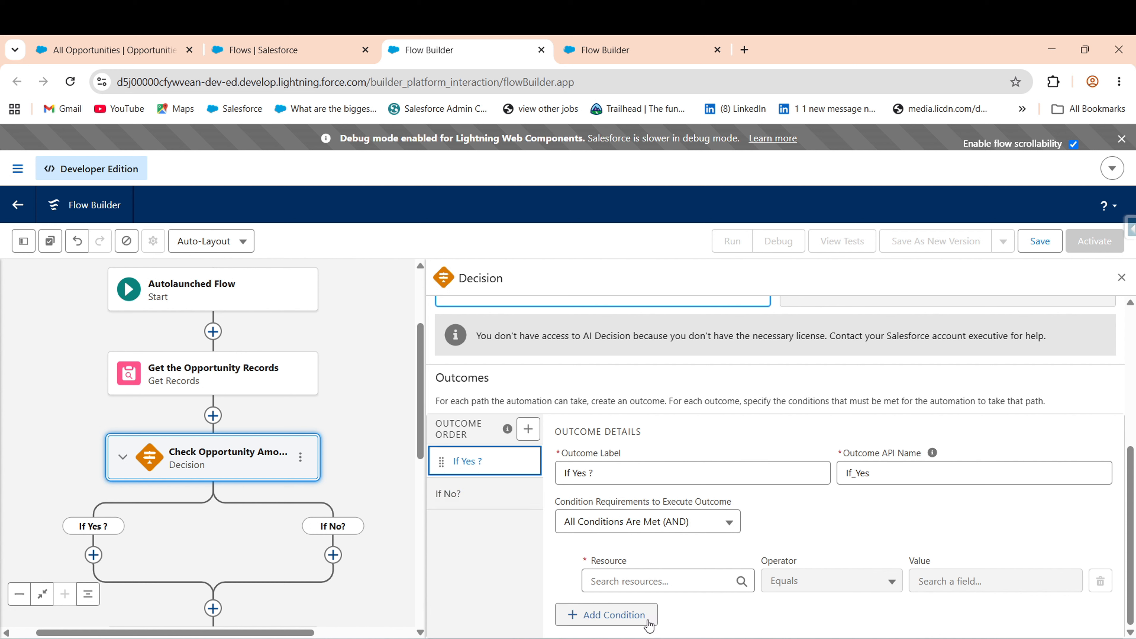
pyautogui.click(713, 581)
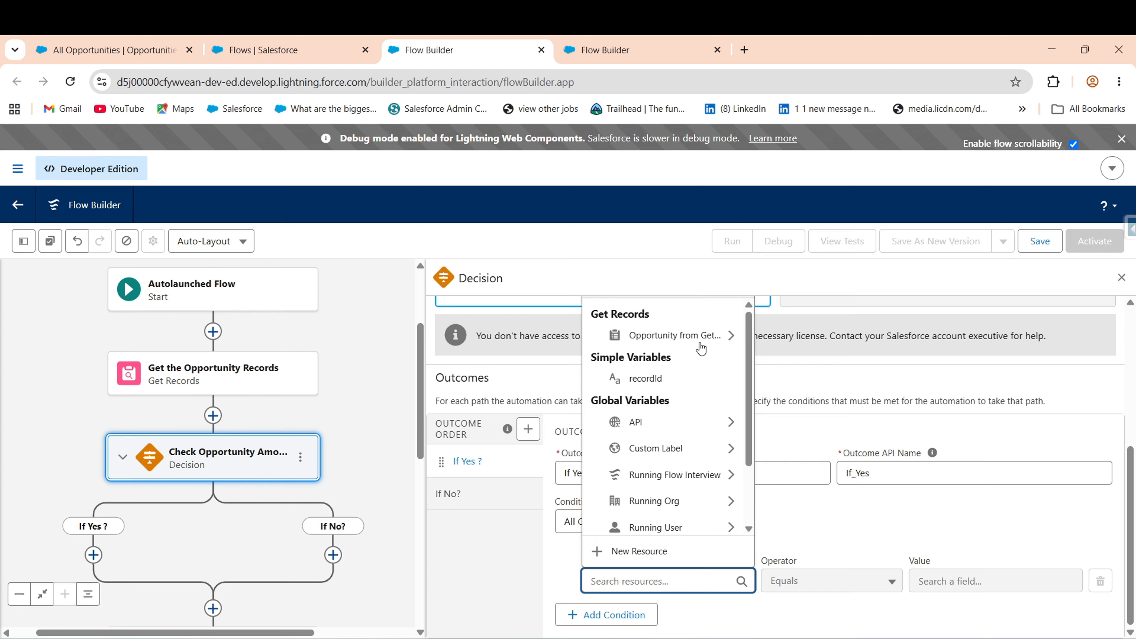
pyautogui.click(649, 336)
pyautogui.write('Amou')
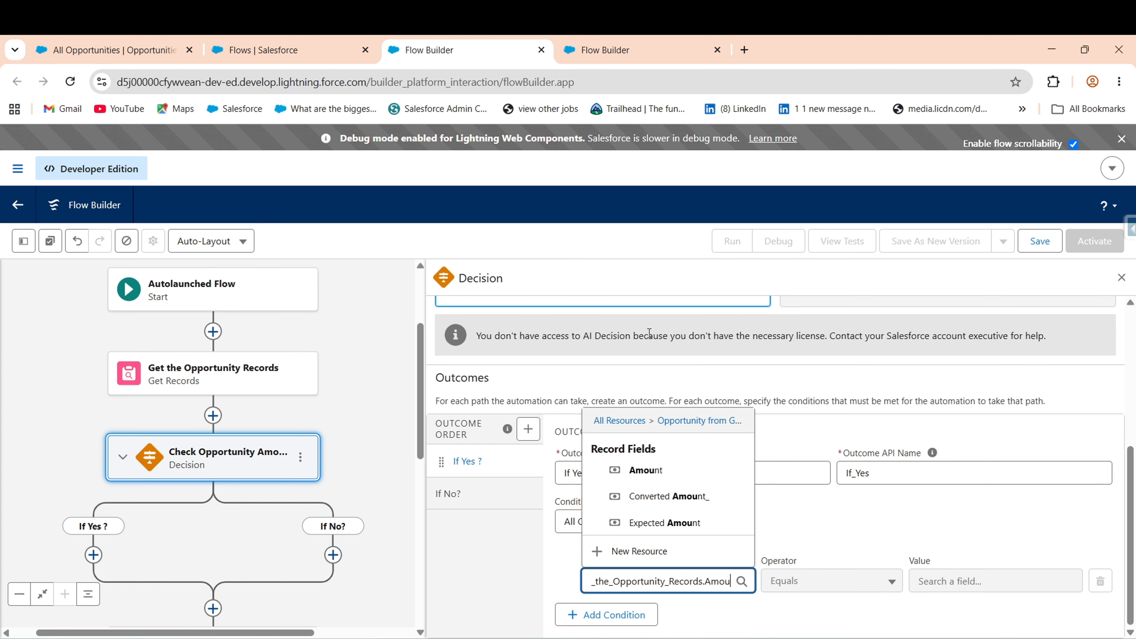
pyautogui.click(660, 467)
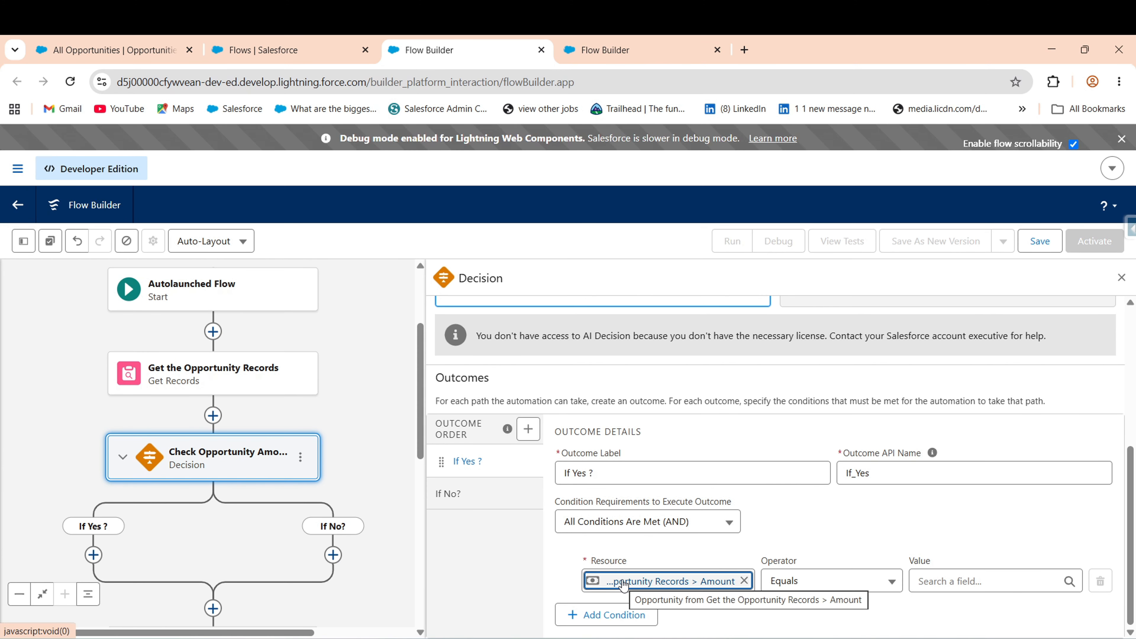
pyautogui.click(814, 582)
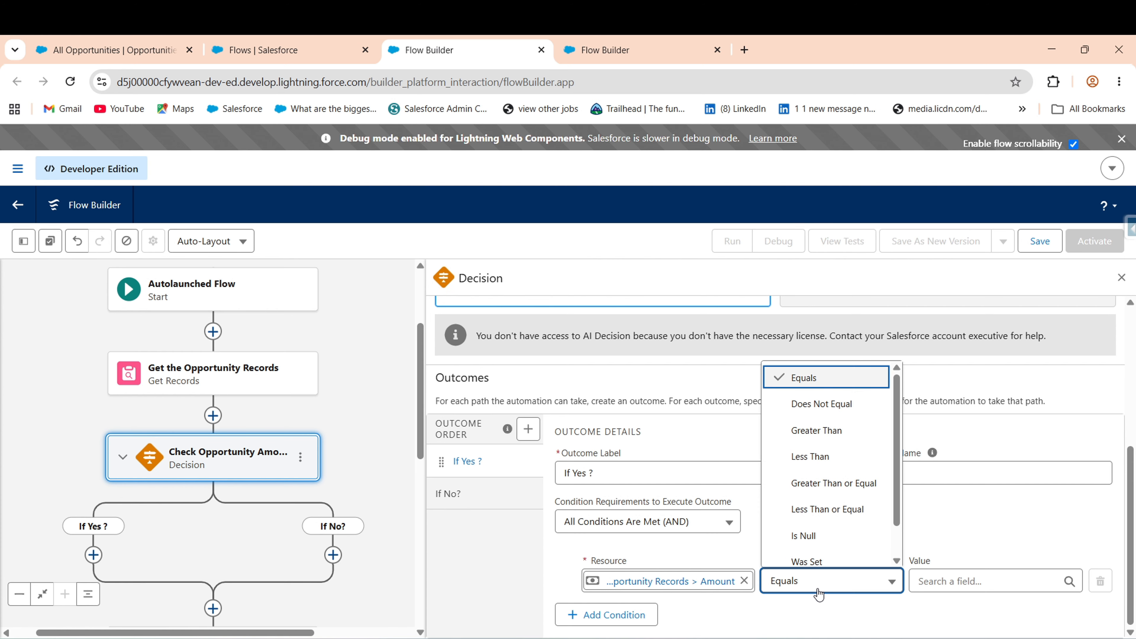
pyautogui.click(798, 429)
pyautogui.click(976, 582)
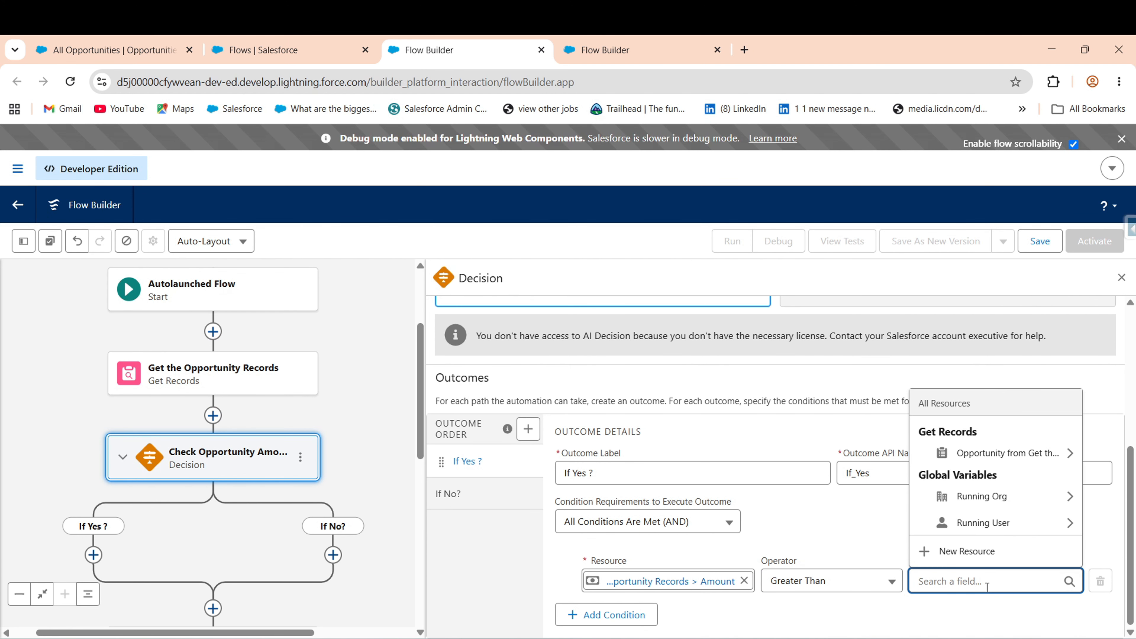
pyautogui.write('50000')
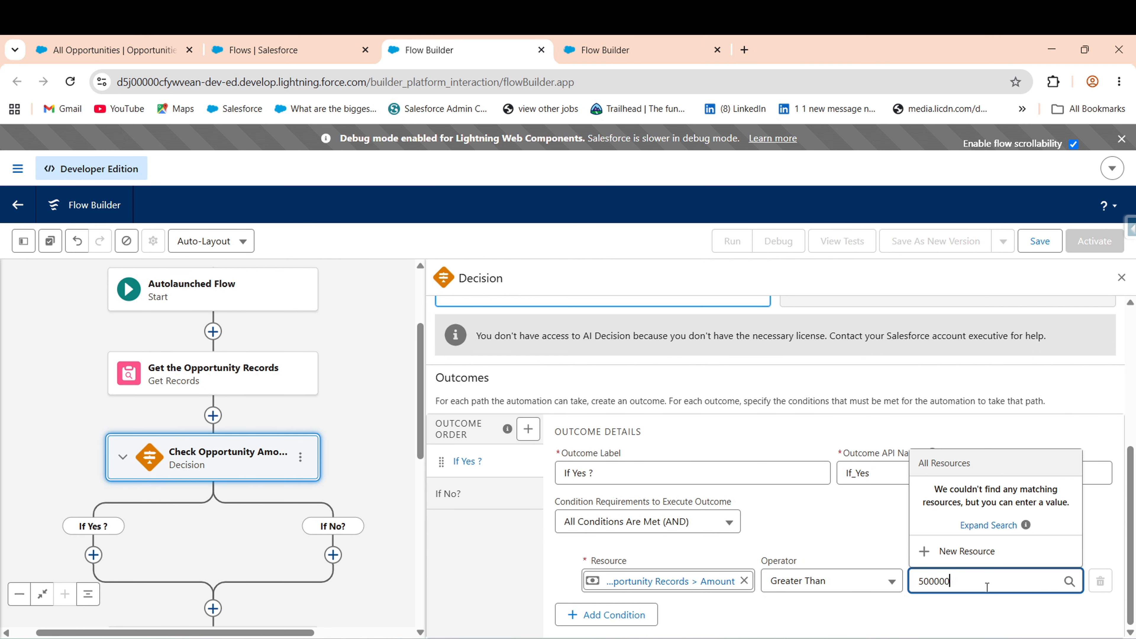
pyautogui.click(951, 638)
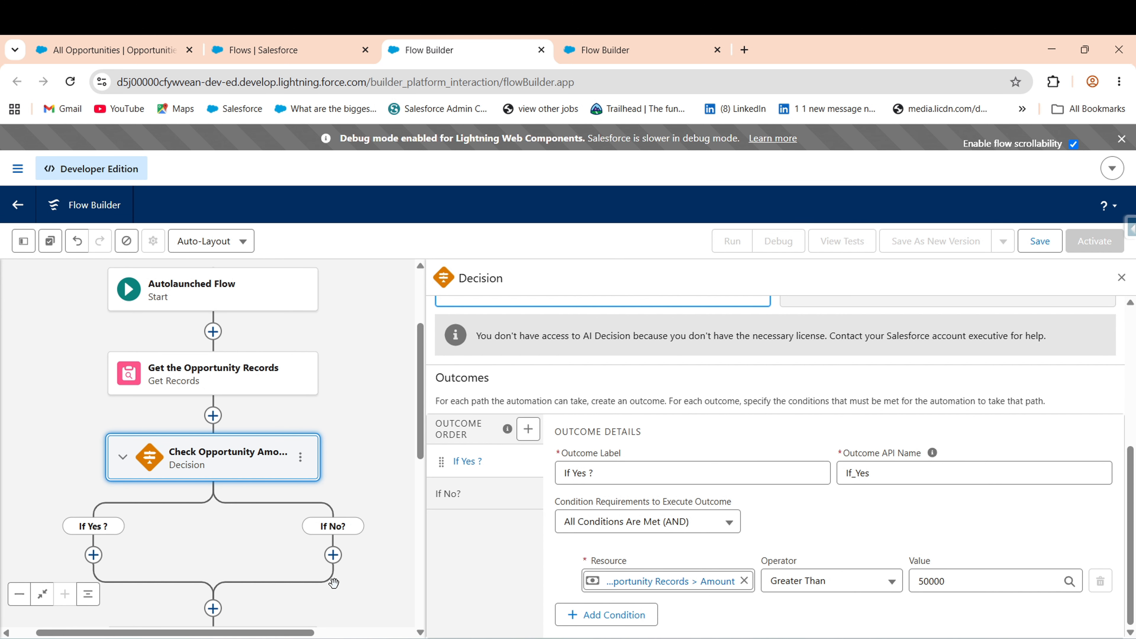
# - Add an Assignment element on the "If Yes ?" path and label it "Add Custom Error"
pyautogui.click(1122, 277)
pyautogui.moveTo(531, 463); pyautogui.dragTo(618, 343)
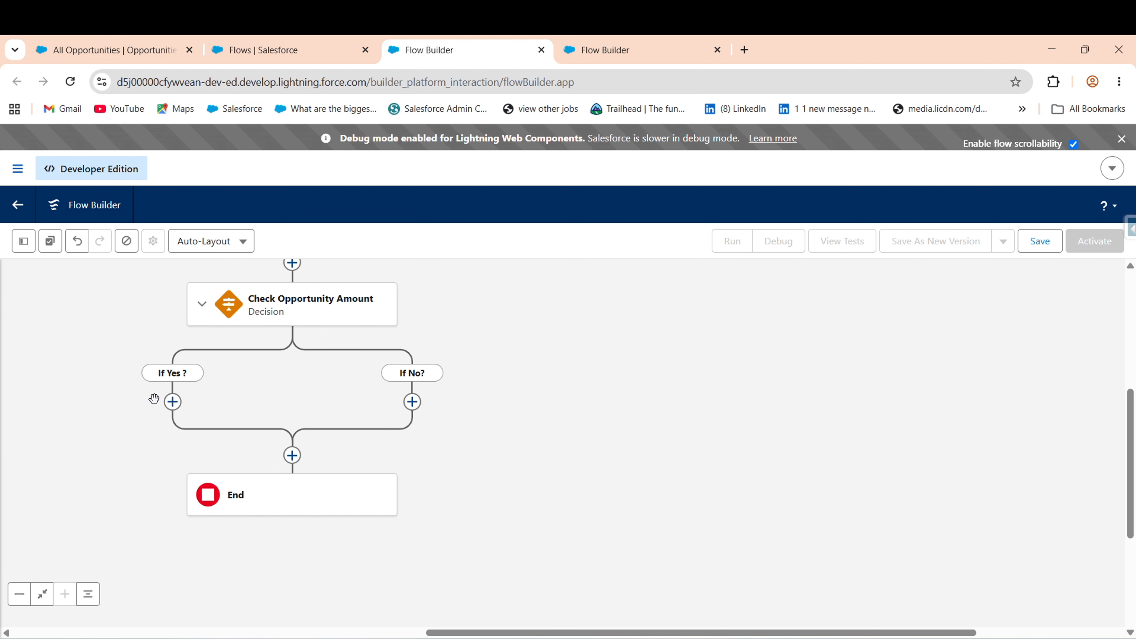
pyautogui.click(173, 402)
pyautogui.write('Ass')
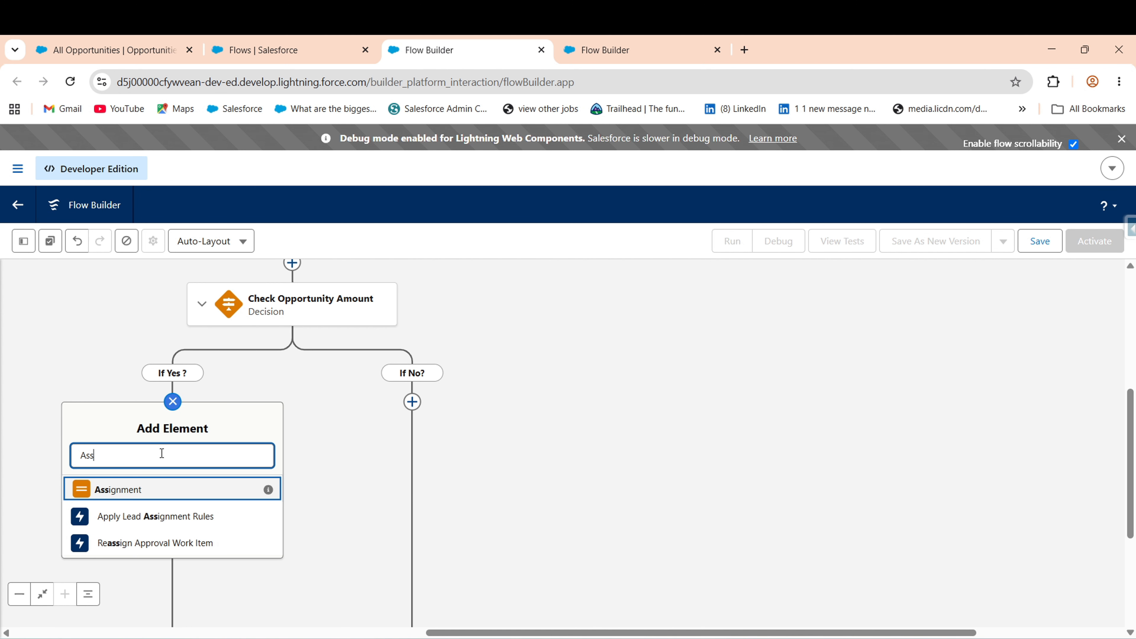
pyautogui.click(155, 490)
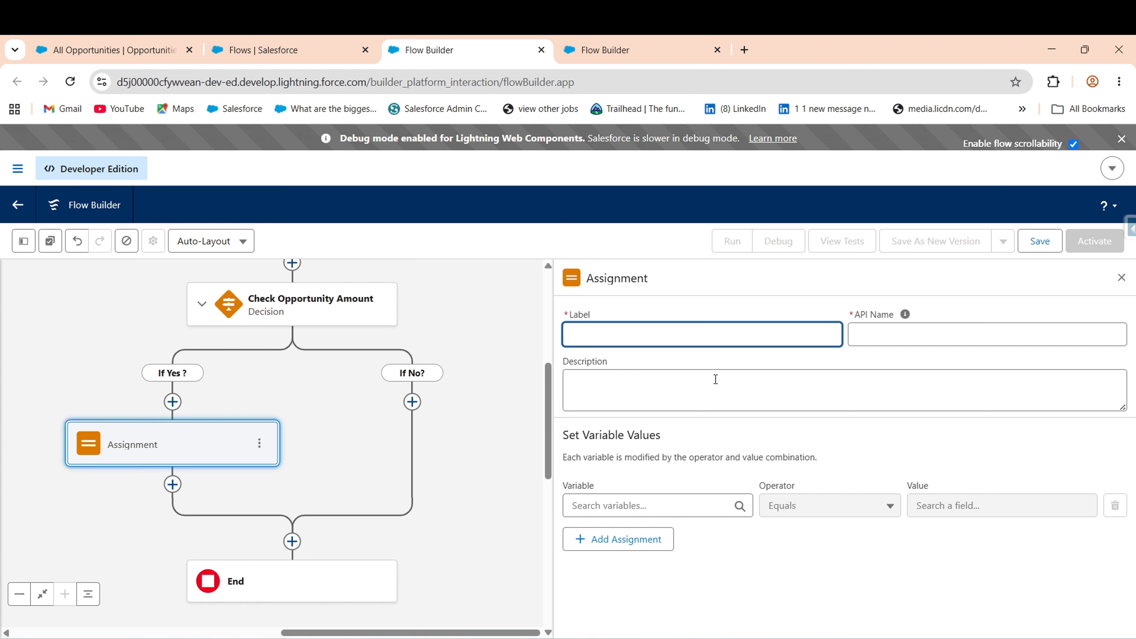
pyautogui.write('Add Custom Error')
pyautogui.click(892, 402)
# - Create a new Boolean variable named varHasError as the assignment's first variable
pyautogui.click(648, 505)
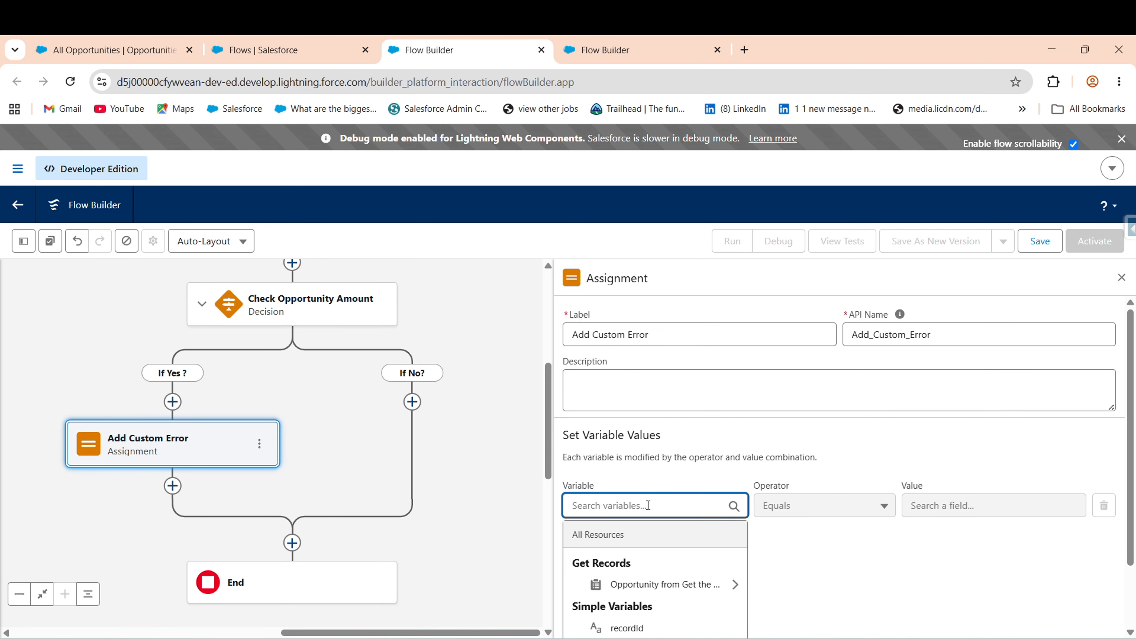
pyautogui.write('new')
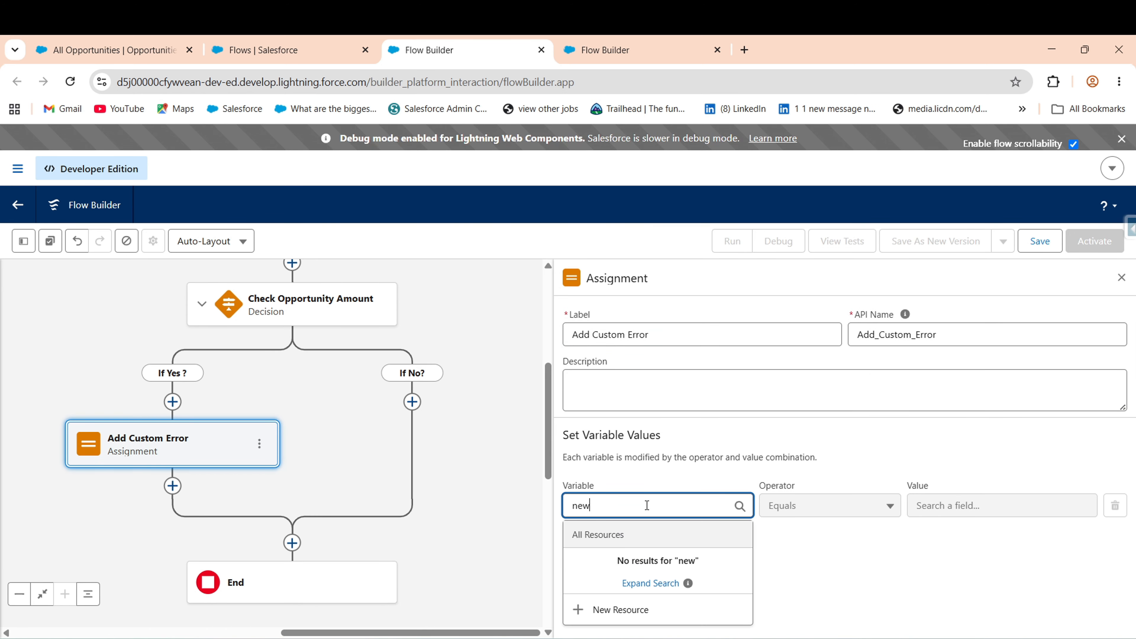
pyautogui.click(650, 605)
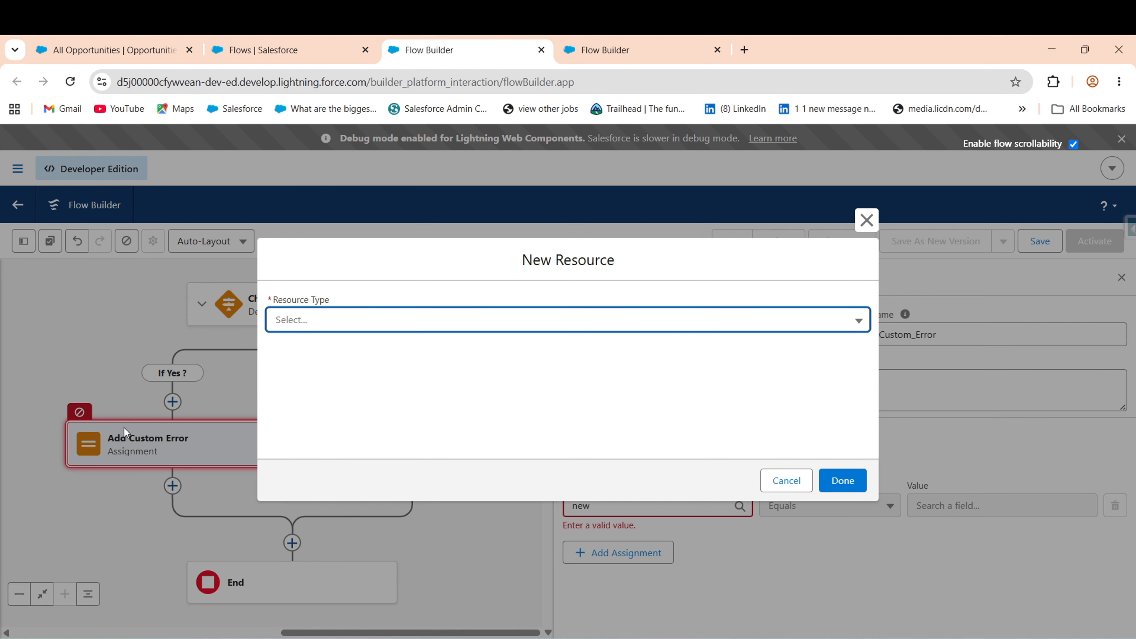
pyautogui.click(376, 320)
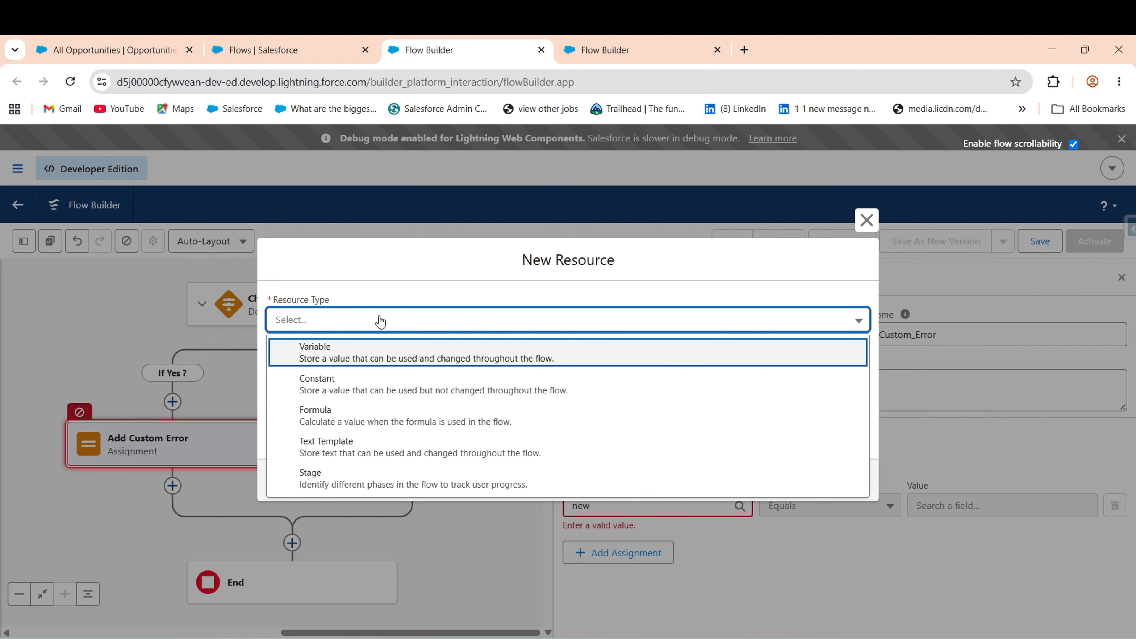
pyautogui.click(323, 368)
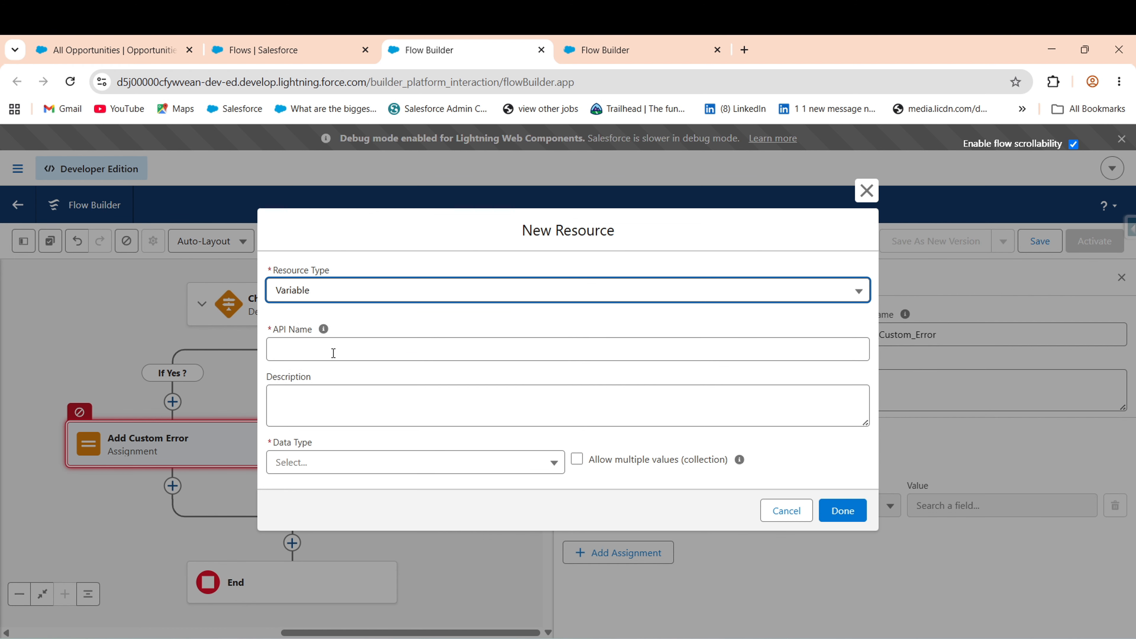
pyautogui.click(393, 467)
pyautogui.click(405, 374)
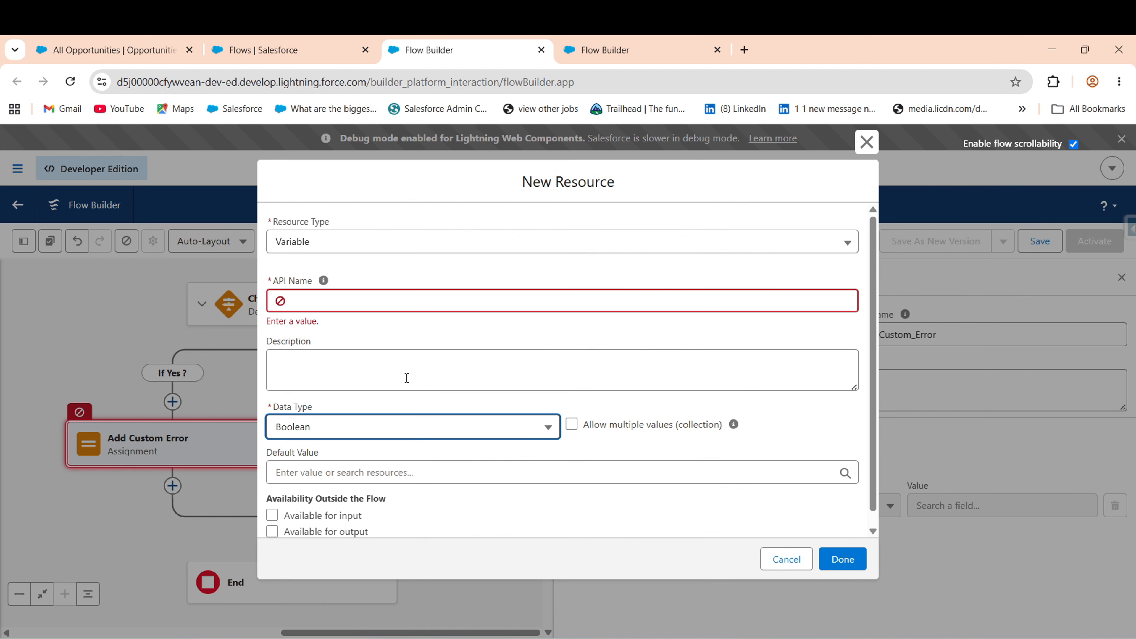
pyautogui.click(363, 302)
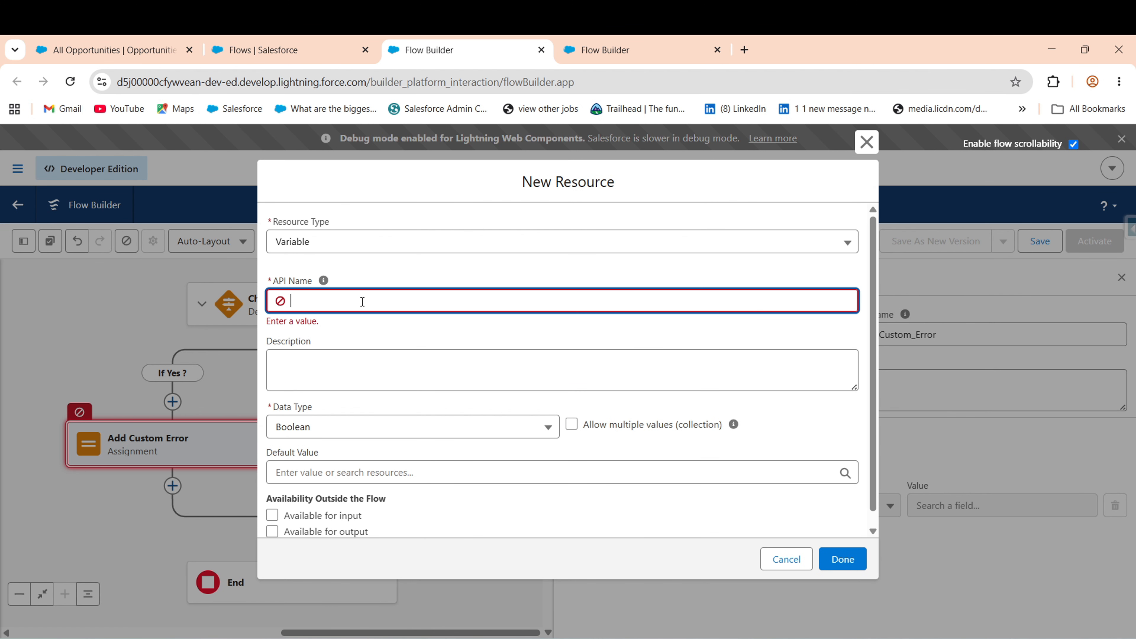
pyautogui.write('varHasError')
pyautogui.click(441, 321)
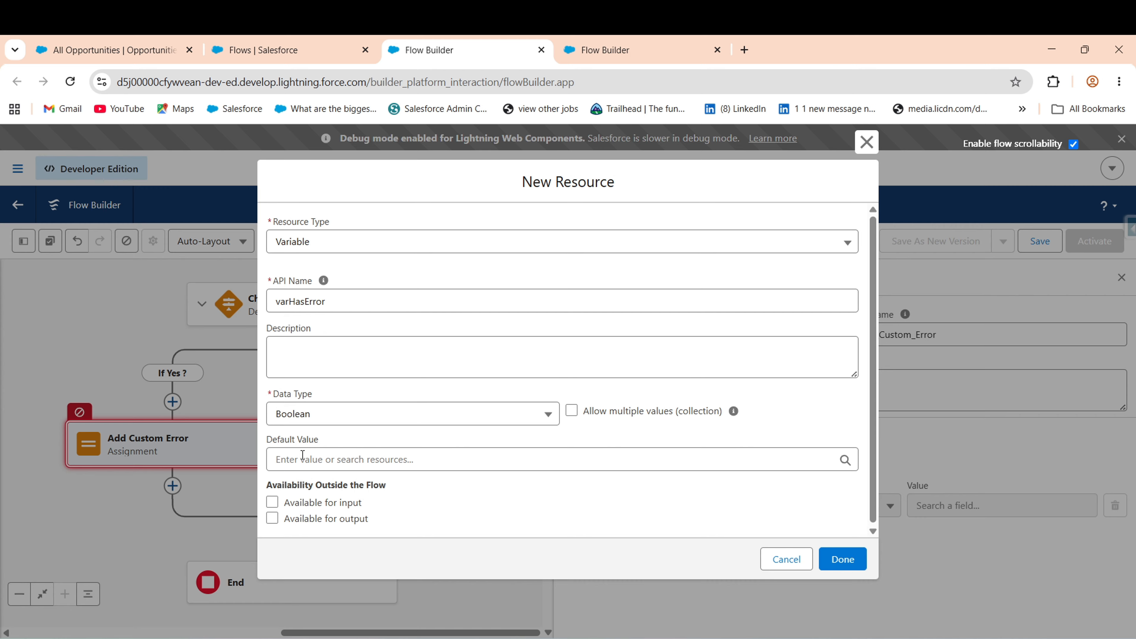
# - Give varHasError a default value of False, make it available for output and finish the resource
pyautogui.click(293, 453)
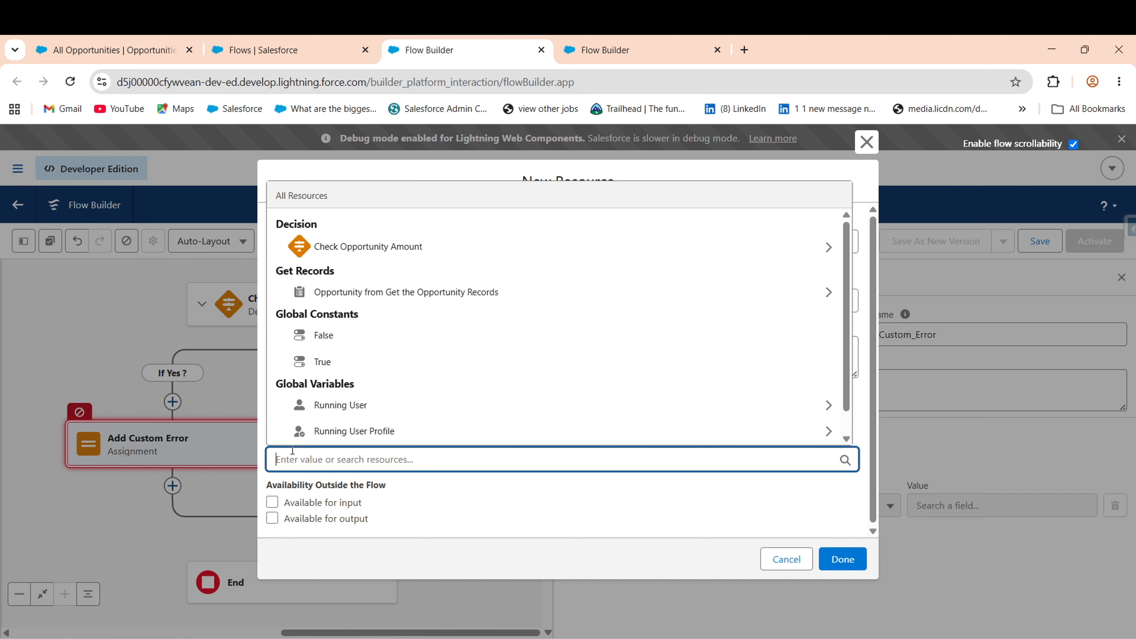
pyautogui.write('fals')
pyautogui.click(327, 413)
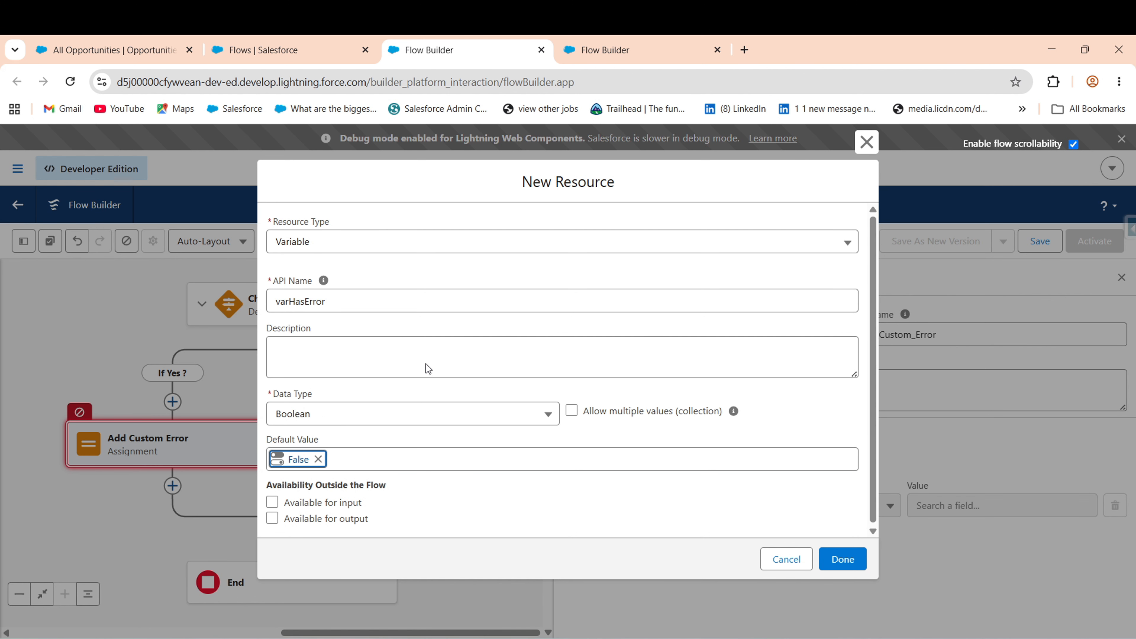
pyautogui.click(325, 518)
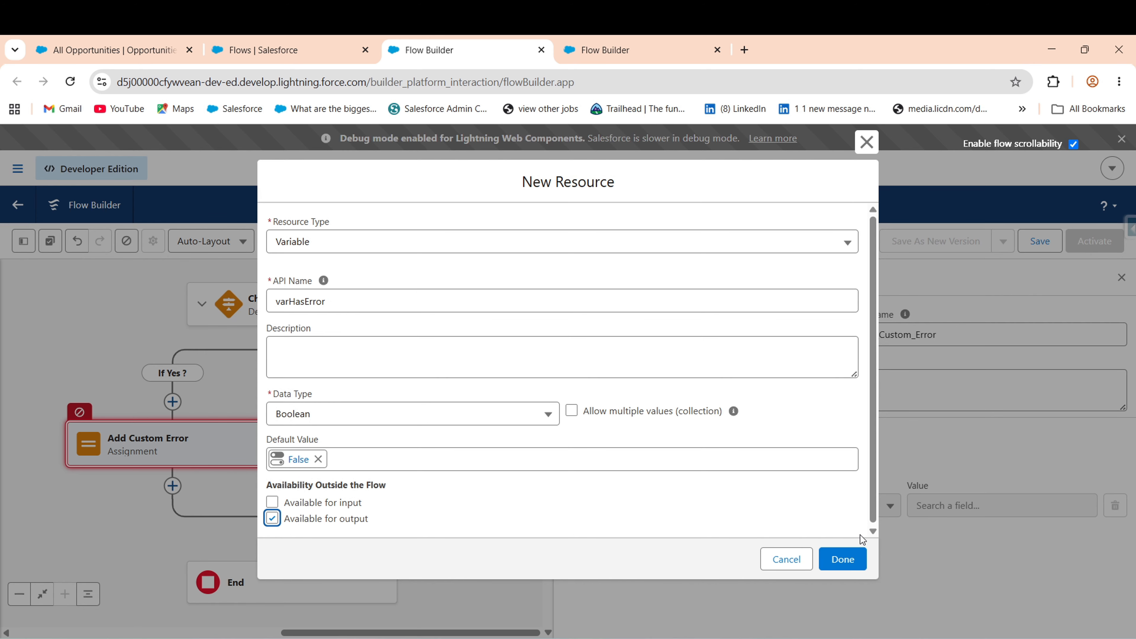
pyautogui.click(841, 560)
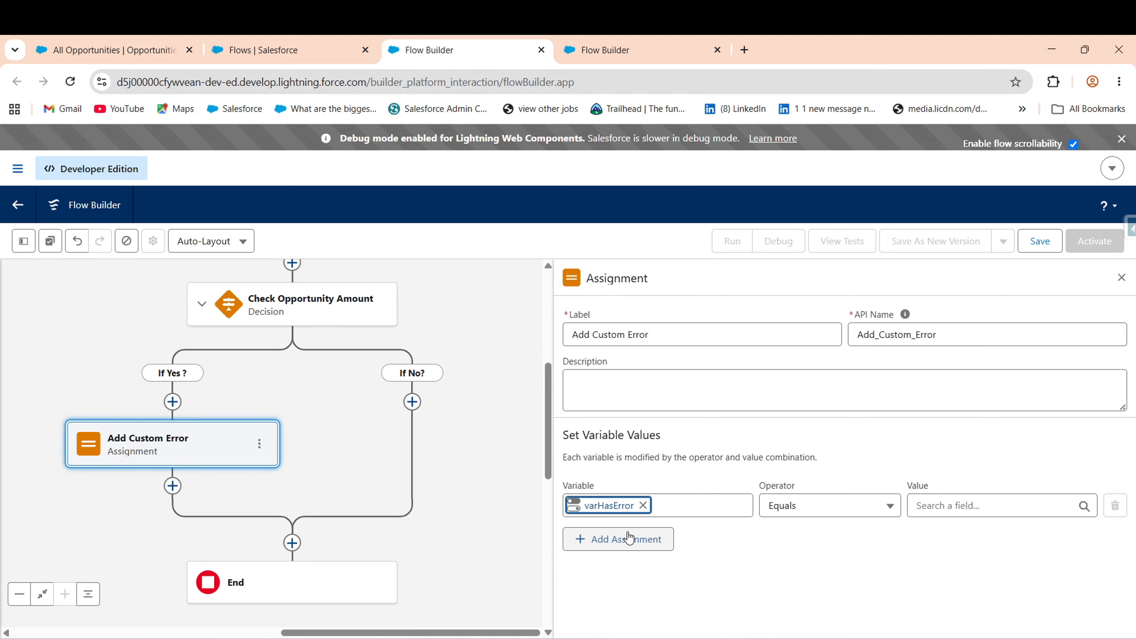
# - Add a second assignment row and start a new variable resource for it named varErrorMessage
pyautogui.click(626, 540)
pyautogui.write('w')
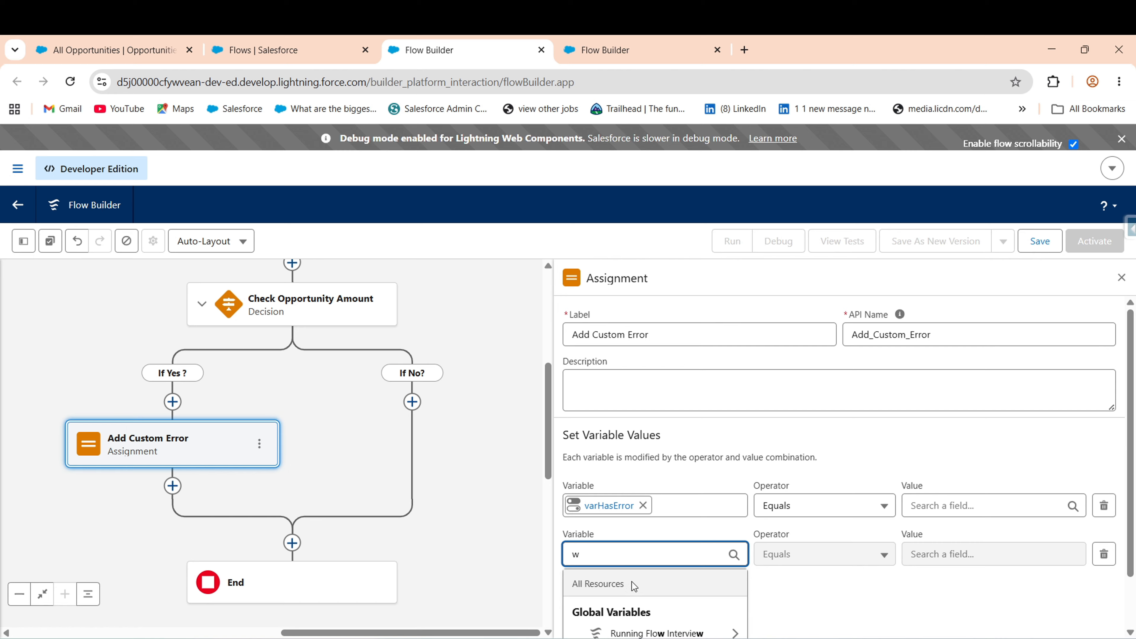
pyautogui.press('BackSpace')
pyautogui.write('new')
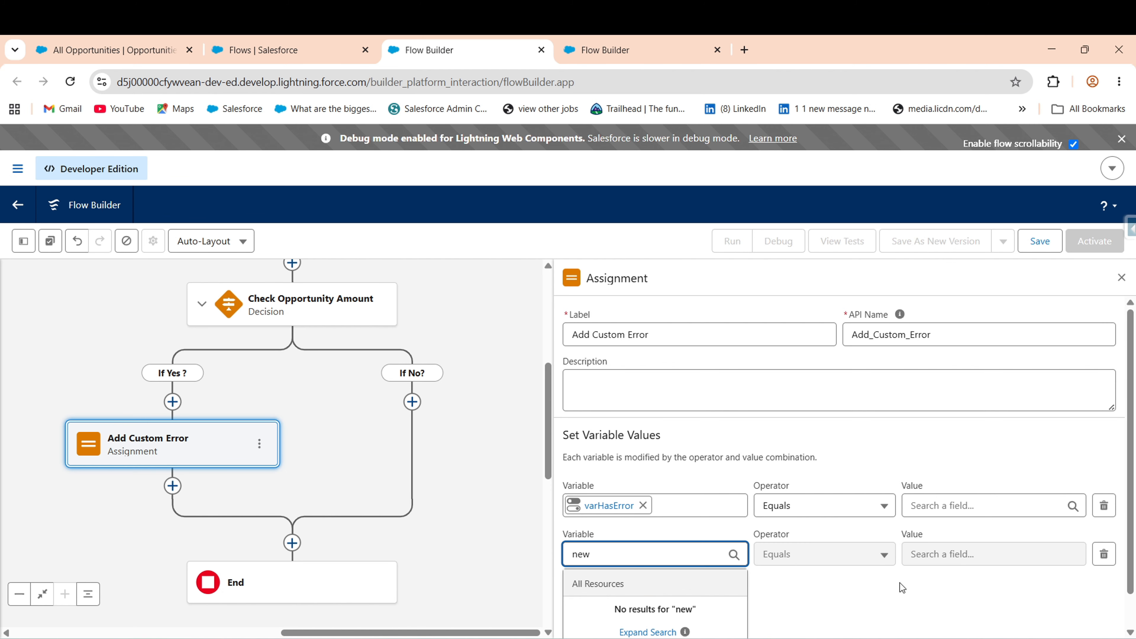
pyautogui.scroll(-1, 1131, 591)
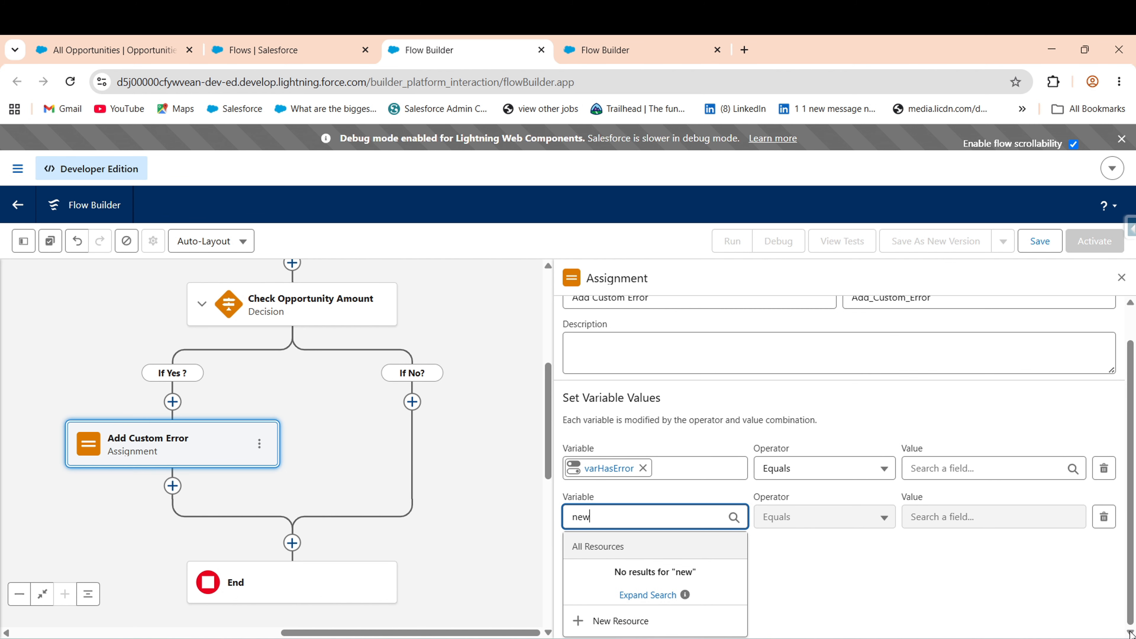
pyautogui.click(628, 619)
pyautogui.click(343, 320)
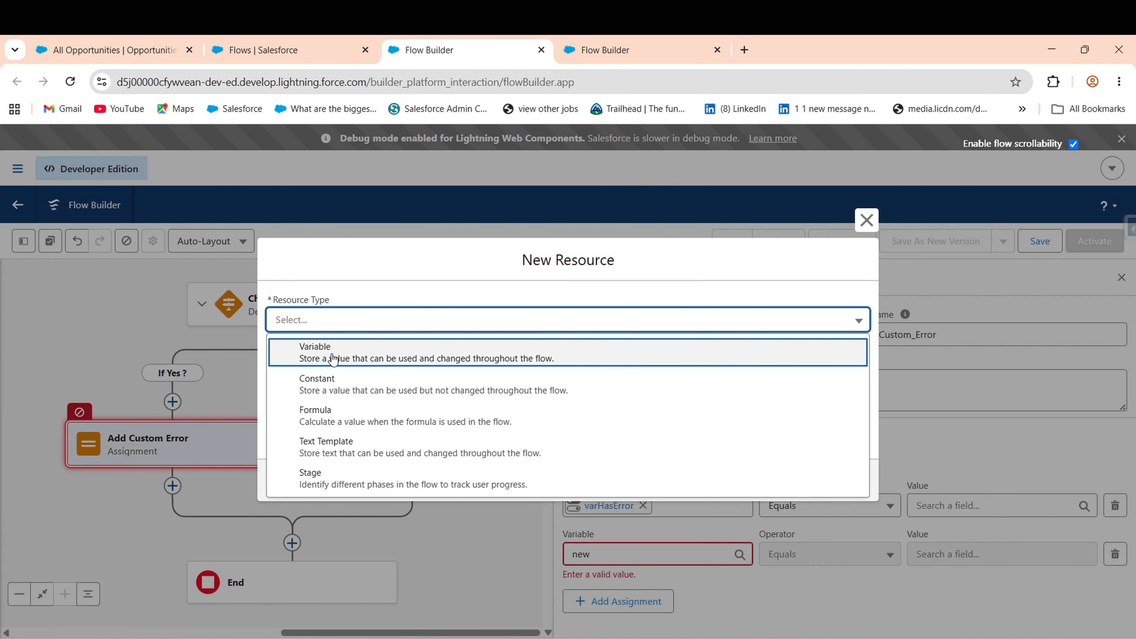
pyautogui.click(333, 358)
pyautogui.click(308, 344)
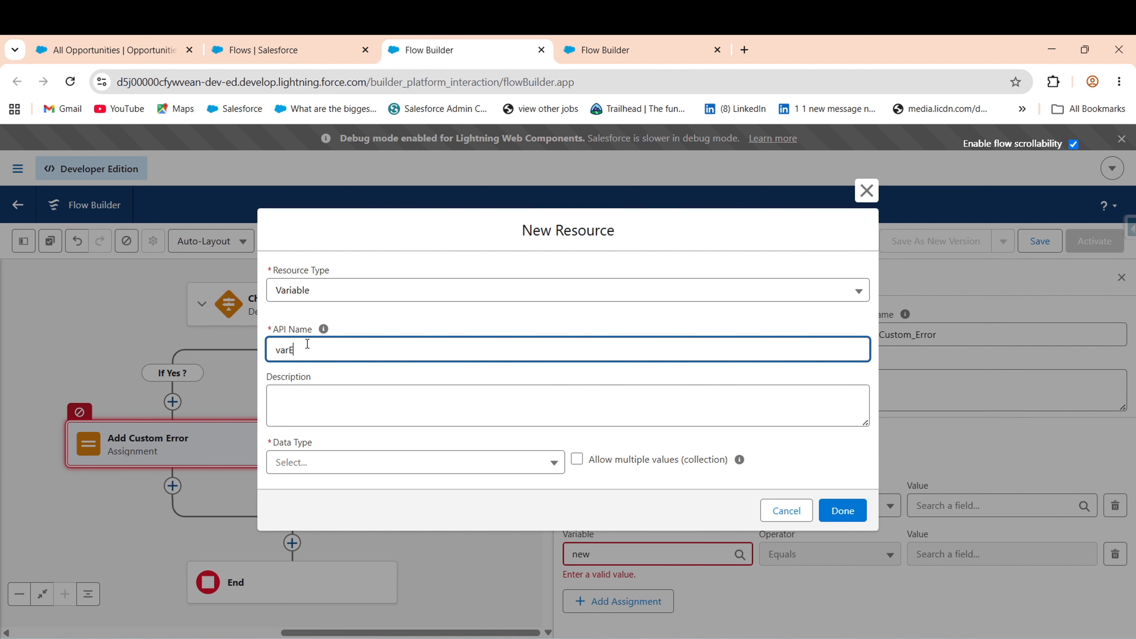
pyautogui.write('varErrorMessage')
# - Set varErrorMessage's data type to Text, make it available for output and finish the resource
pyautogui.click(370, 463)
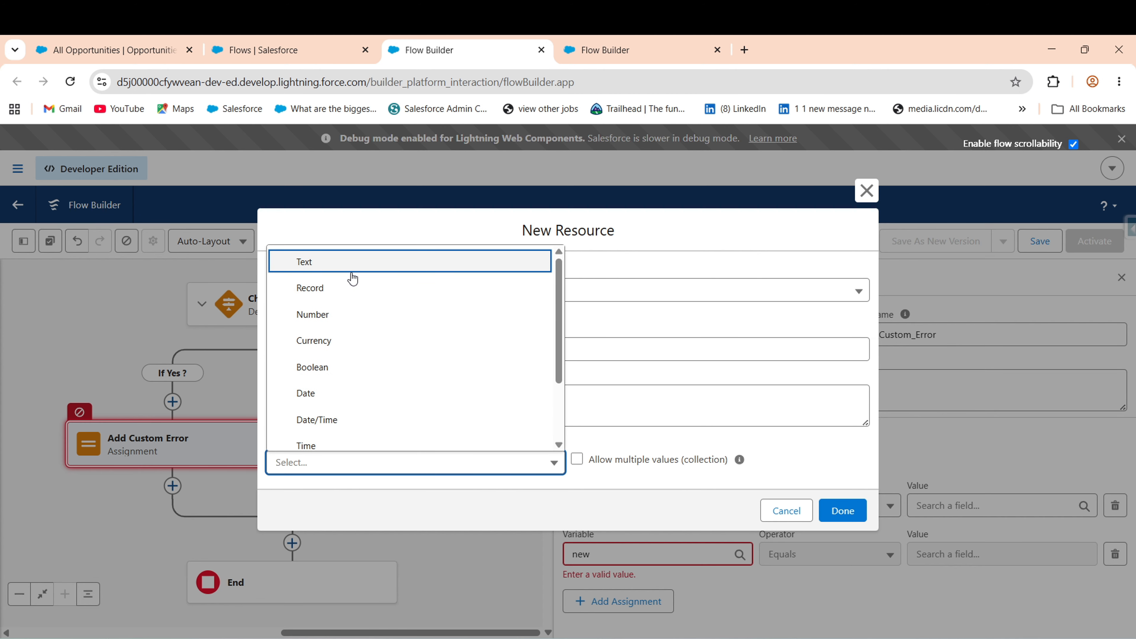
pyautogui.click(379, 263)
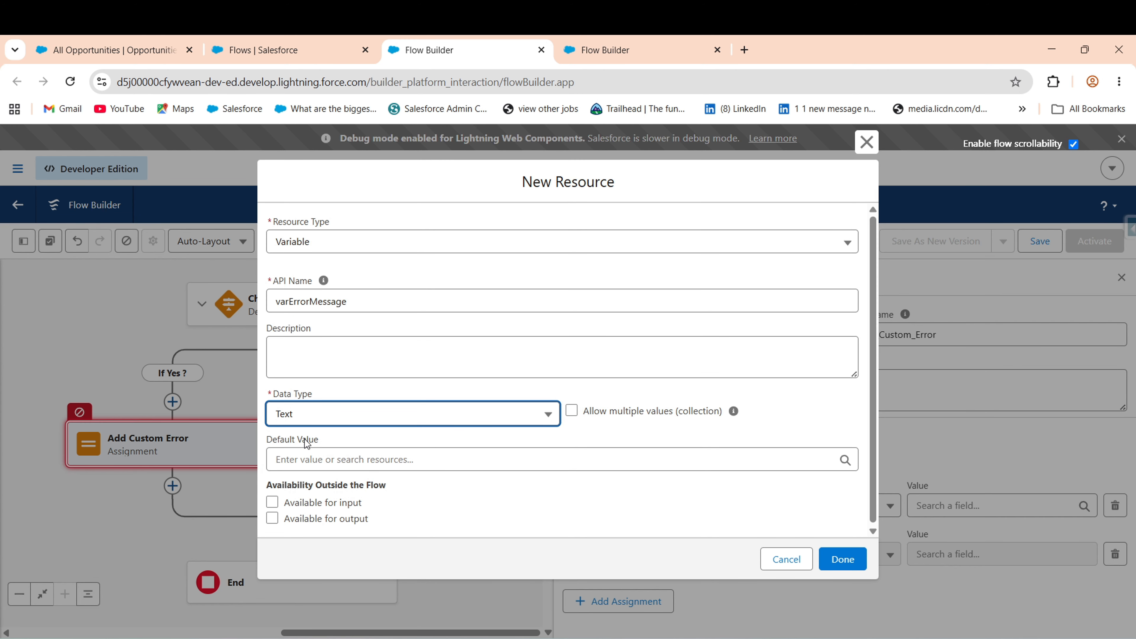
pyautogui.click(321, 518)
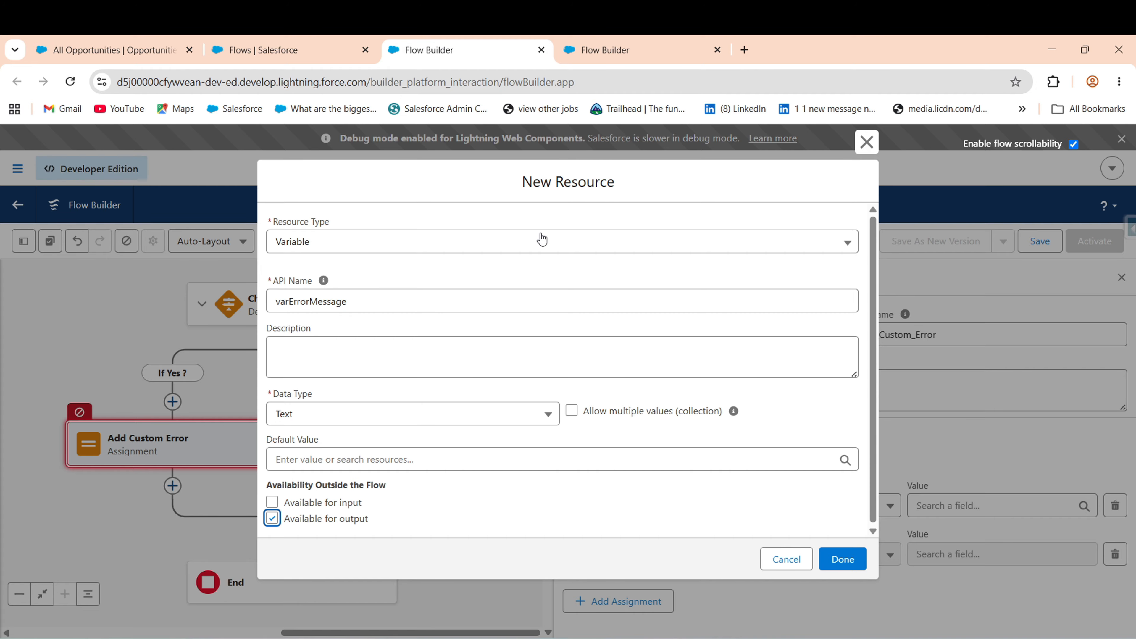
pyautogui.click(840, 560)
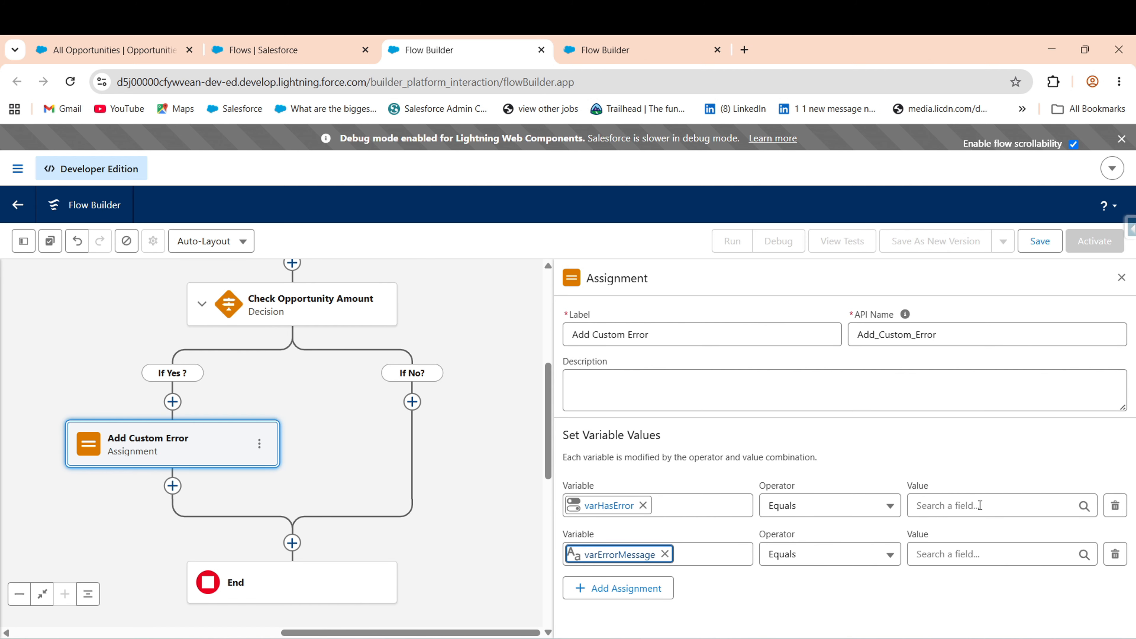
# - Assign the global constant True to varHasError
pyautogui.click(970, 507)
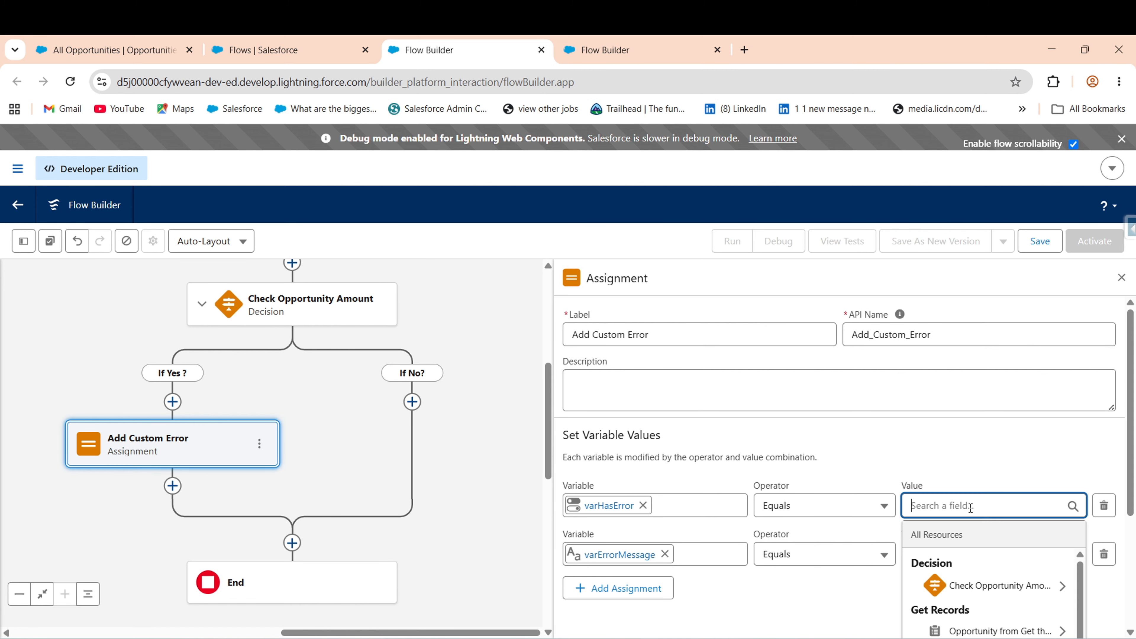
pyautogui.write('True')
pyautogui.click(970, 598)
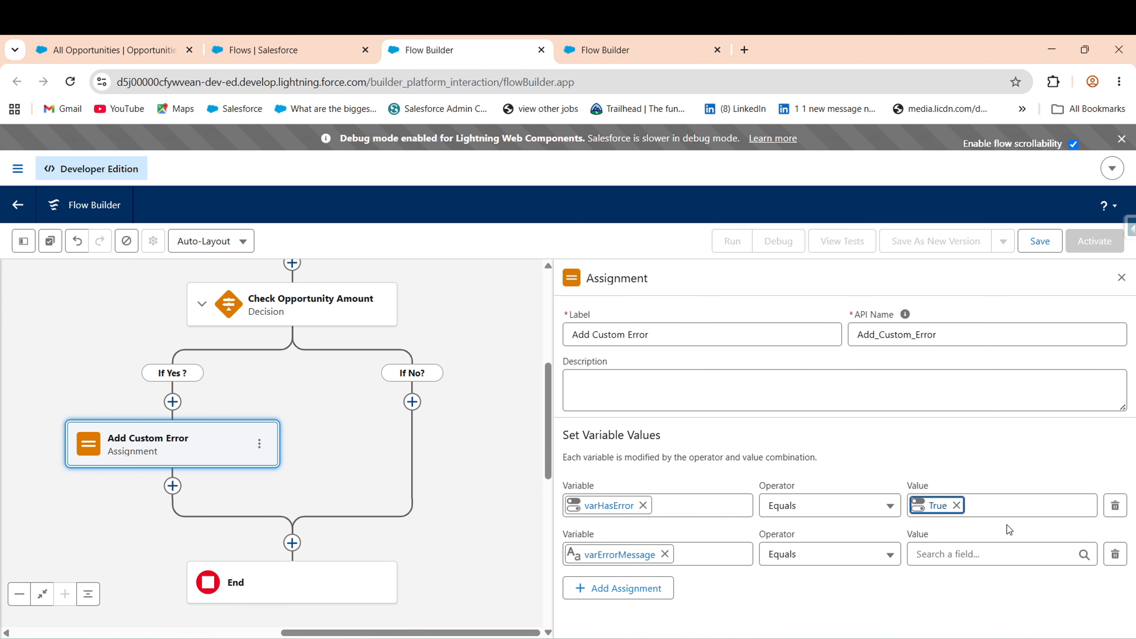
# - Assign the text "Amount Cannot Exceed 50,000." to varErrorMessage
pyautogui.click(956, 547)
pyautogui.write('Amount ')
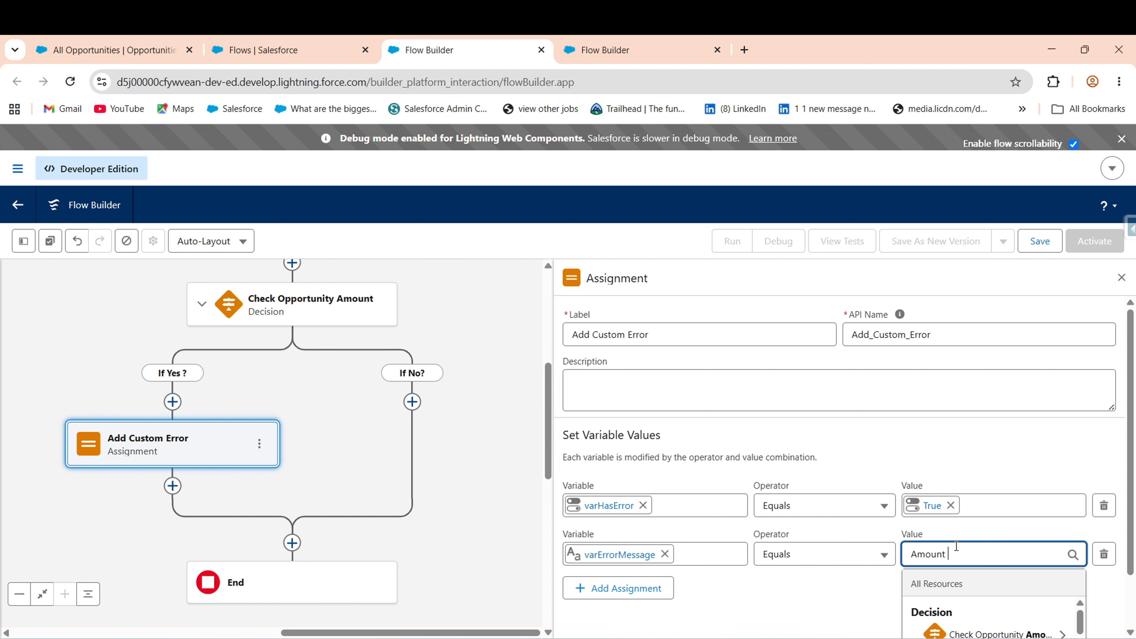
pyautogui.write('Cannot')
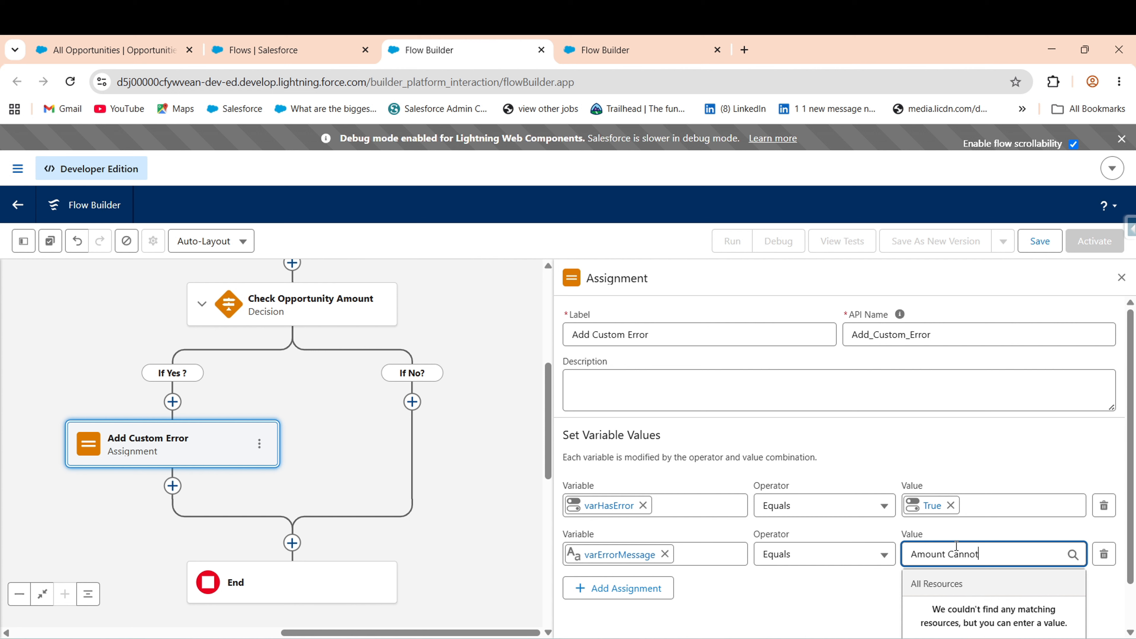
pyautogui.write(' Exceed 50,000.')
pyautogui.click(834, 601)
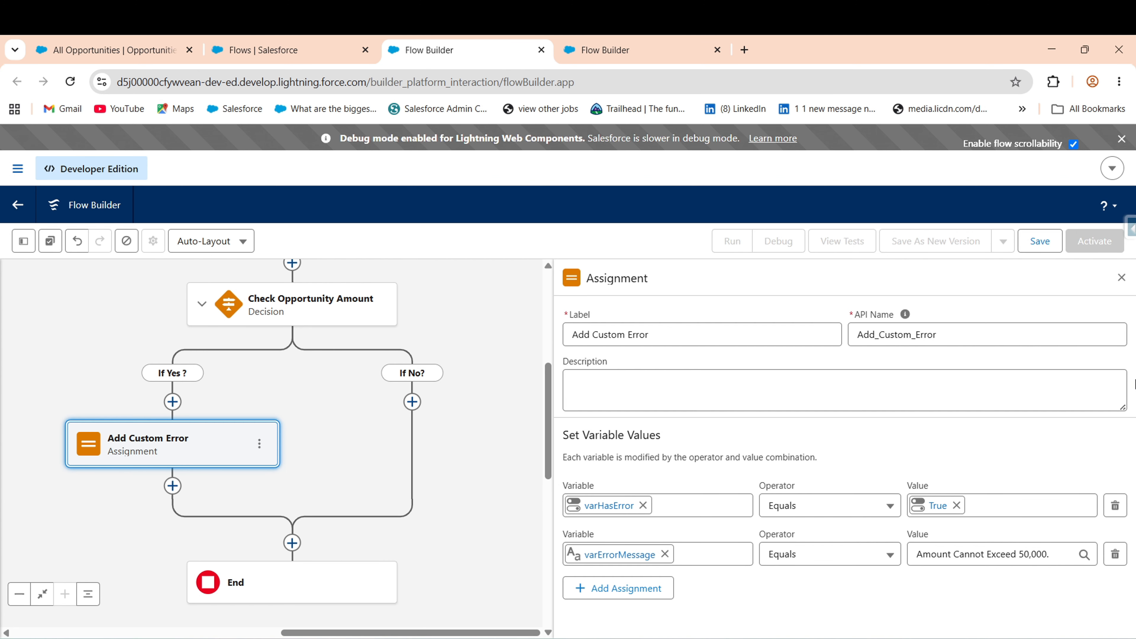
# - Save the flow with the label "Subflow for Validation in Opportunity" and activate it
pyautogui.click(1040, 240)
pyautogui.click(359, 340)
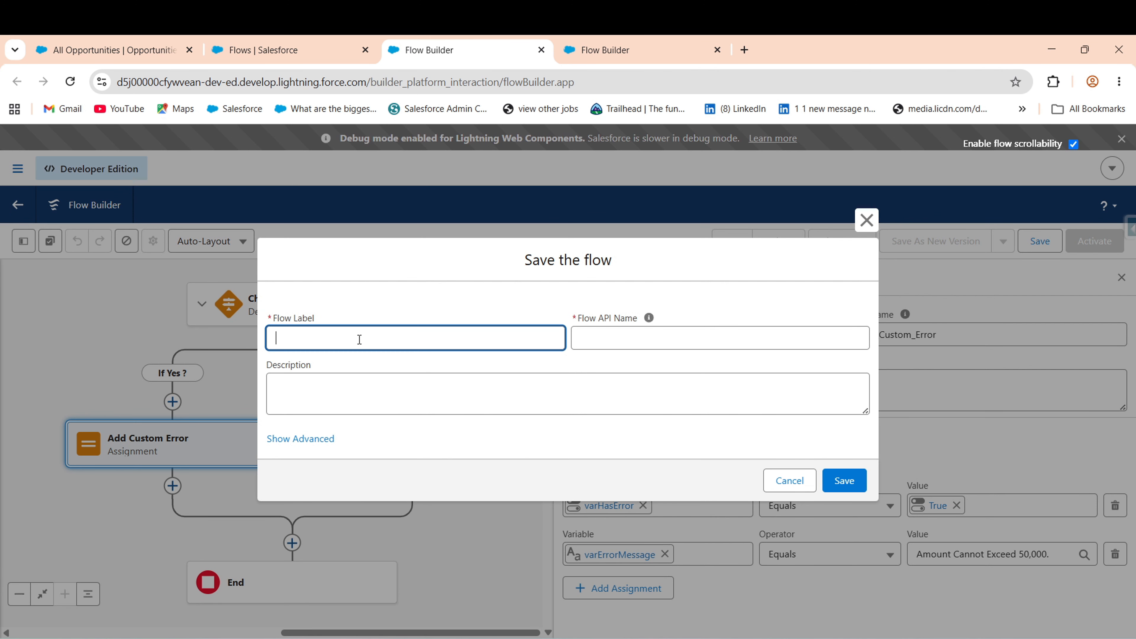
pyautogui.write('Suv')
pyautogui.press('BackSpace')
pyautogui.write('bglow H')
pyautogui.press('BackSpace')
pyautogui.press('BackSpace')
pyautogui.press('BackSpace')
pyautogui.write('flow for Validation in Opportun')
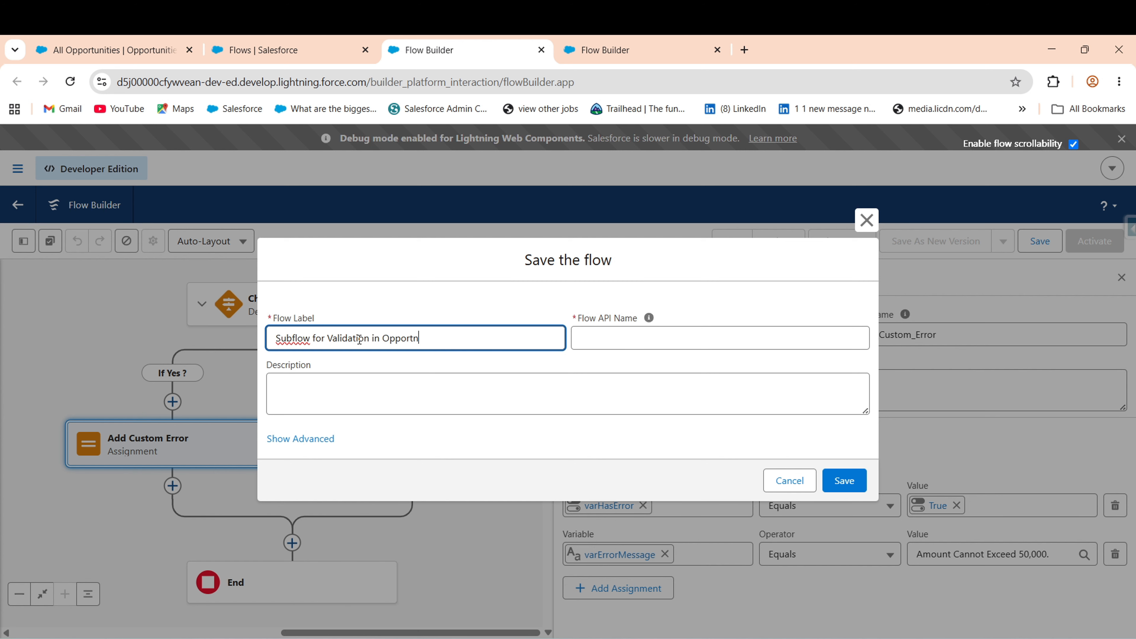
pyautogui.press('BackSpace')
pyautogui.write('unity')
pyautogui.click(364, 394)
pyautogui.click(847, 482)
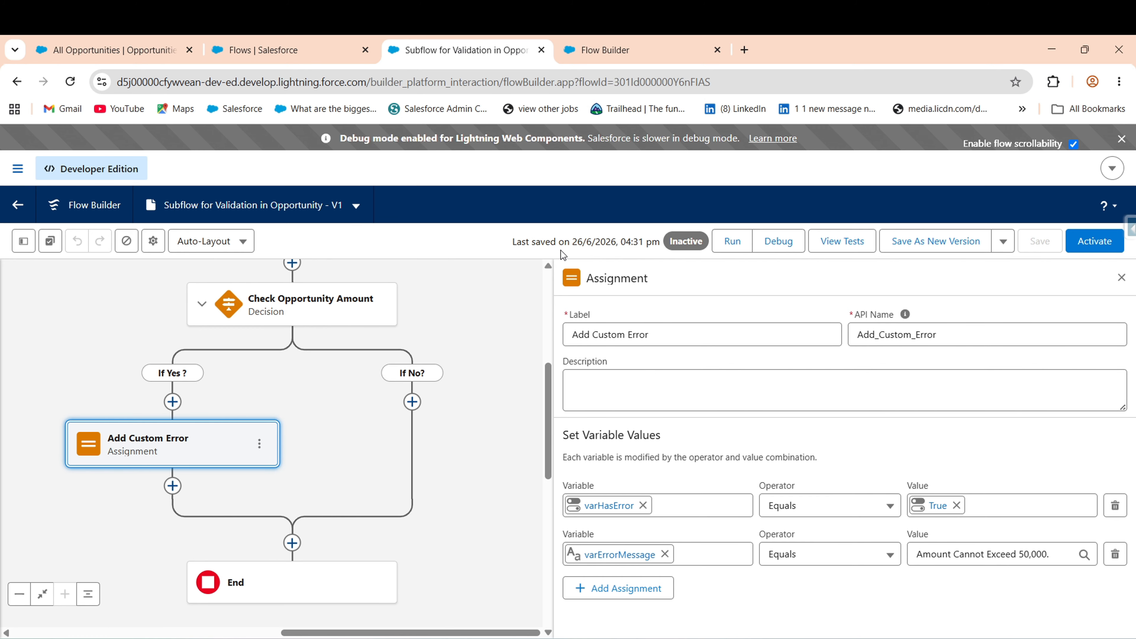
pyautogui.click(1087, 238)
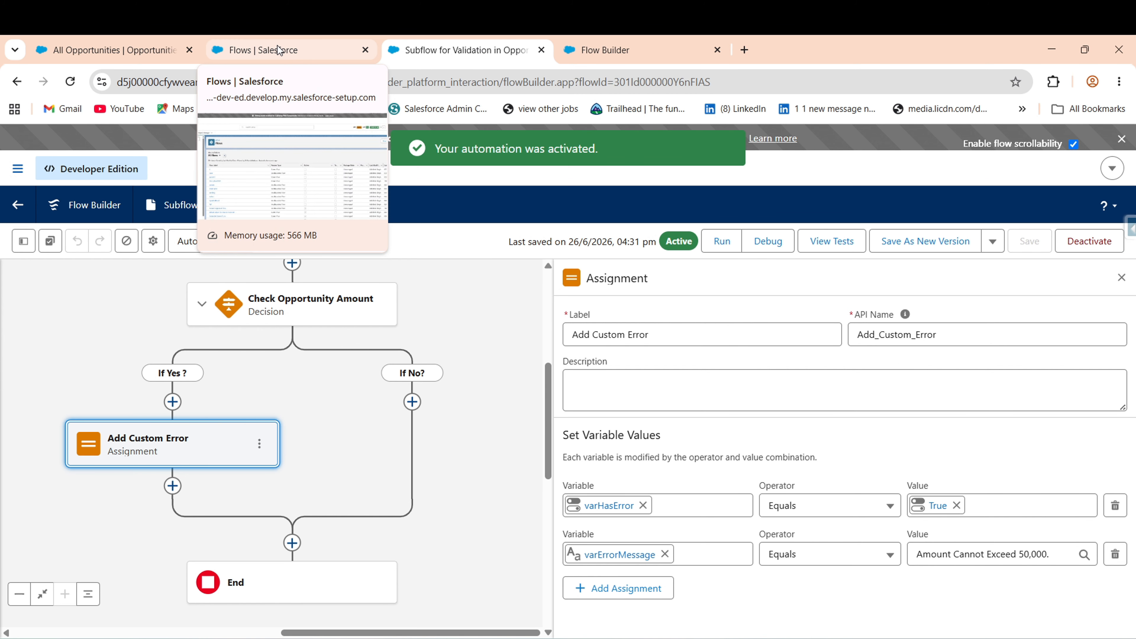
# - Close the unsaved record-triggered flow's browser tab and return to the Flows list in Setup
pyautogui.click(607, 51)
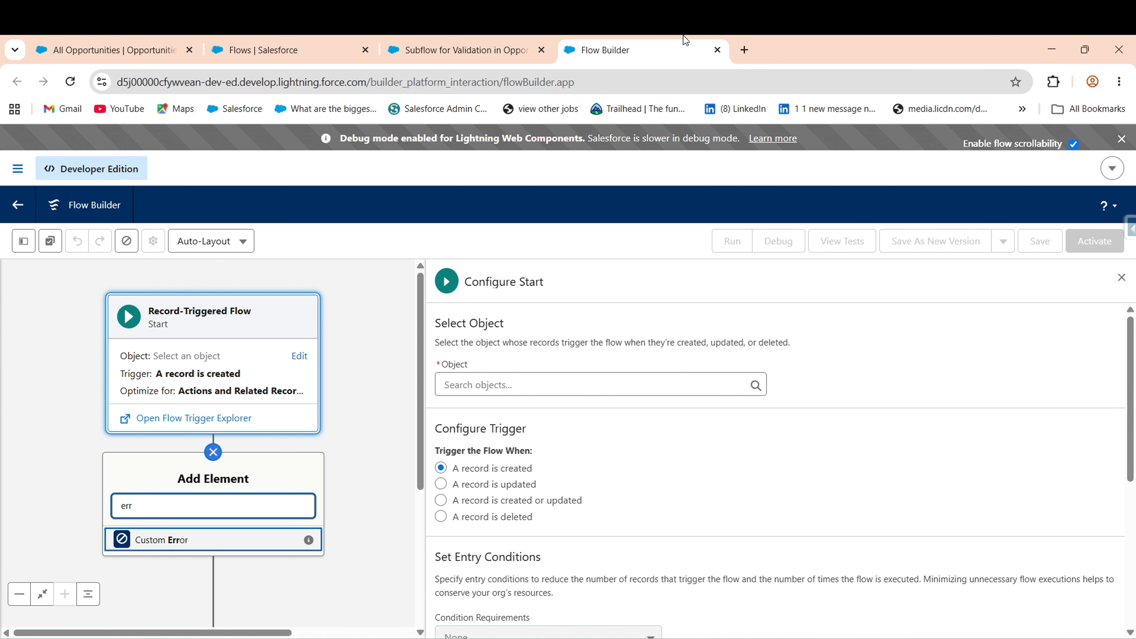
pyautogui.click(717, 50)
pyautogui.click(277, 50)
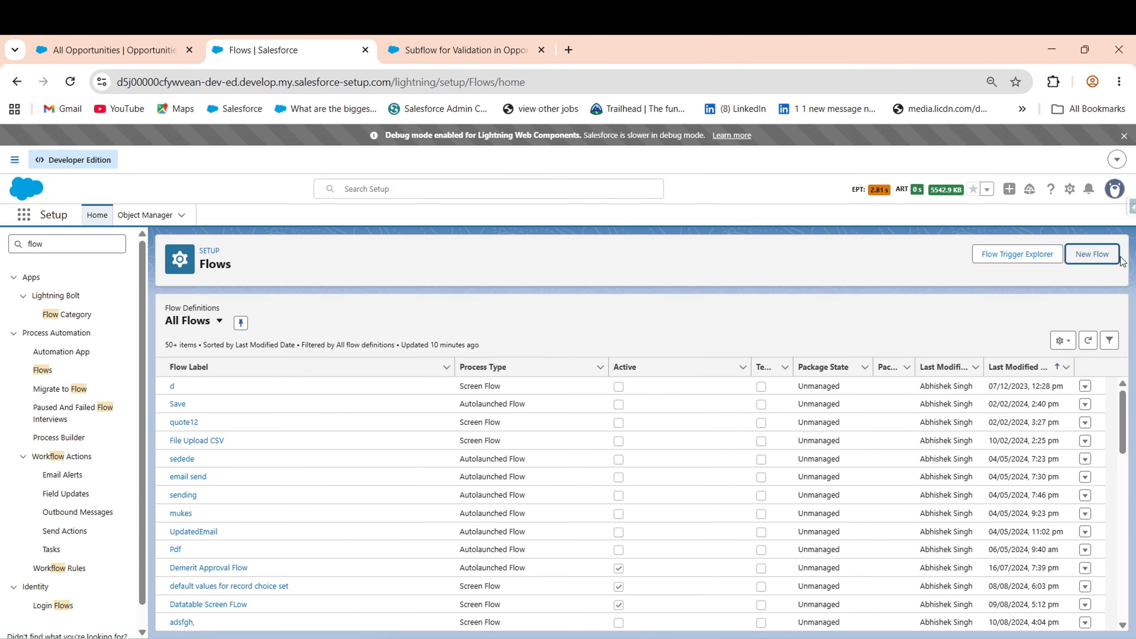
# - Create a new record-triggered flow and set its object to Opportunity
pyautogui.click(1103, 259)
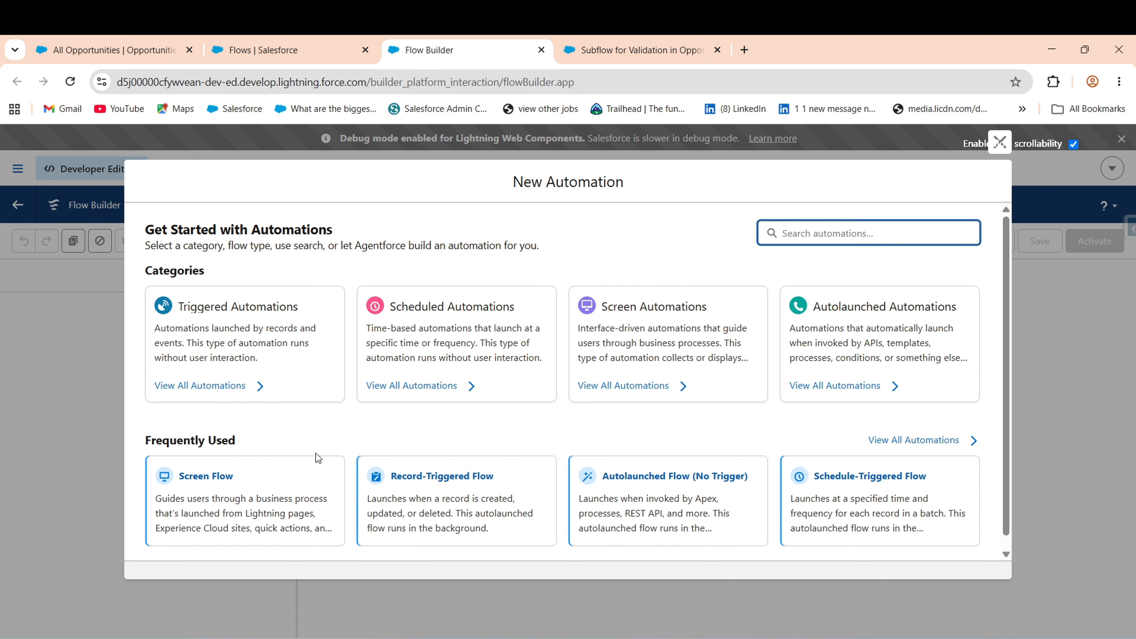
pyautogui.click(451, 496)
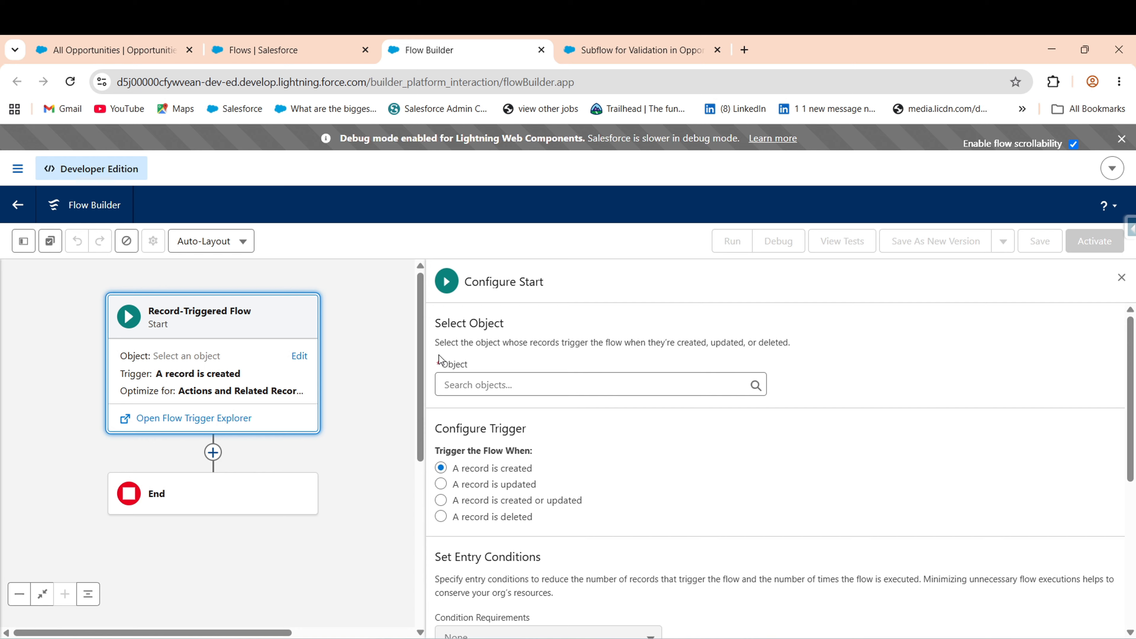
pyautogui.click(481, 380)
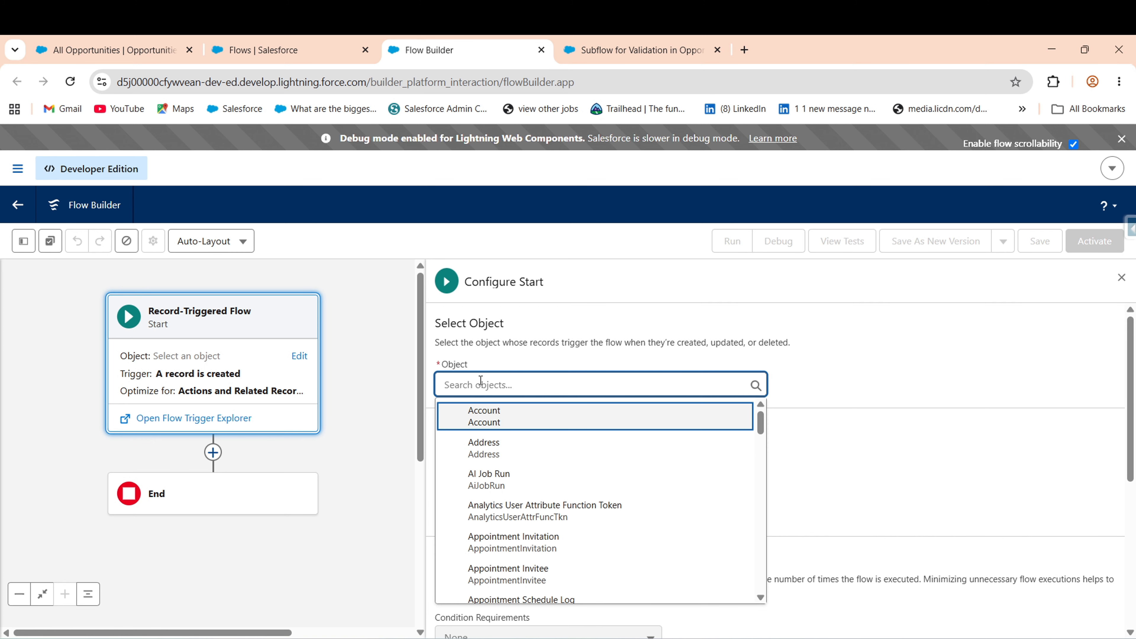
pyautogui.write('opp')
pyautogui.click(492, 414)
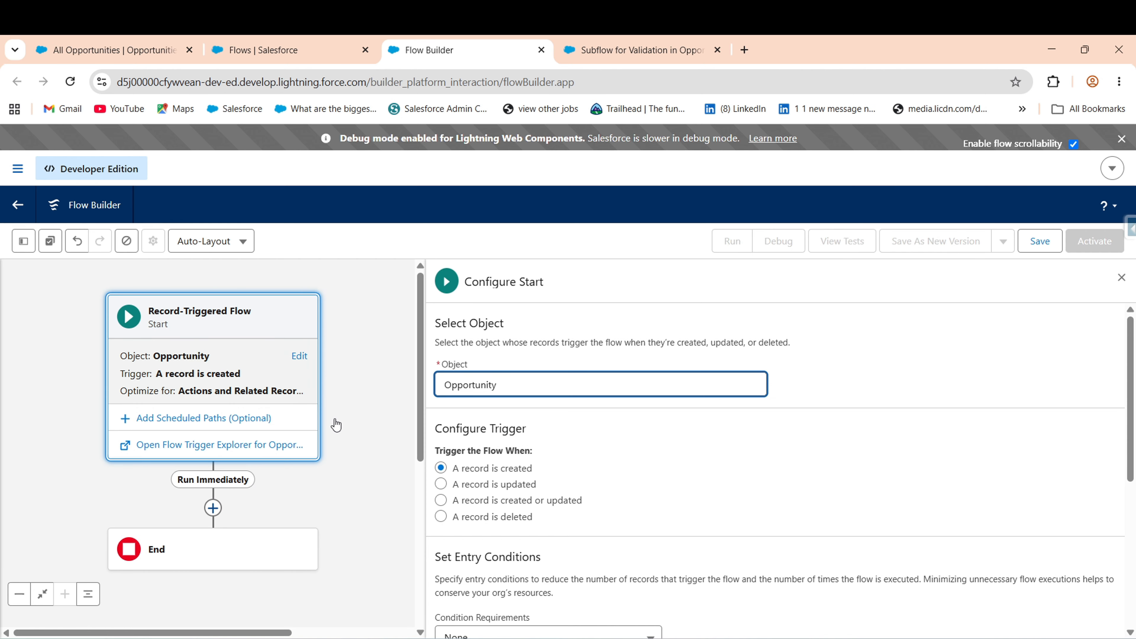
# - Set the flow to trigger when an Opportunity record is created or updated
pyautogui.click(112, 50)
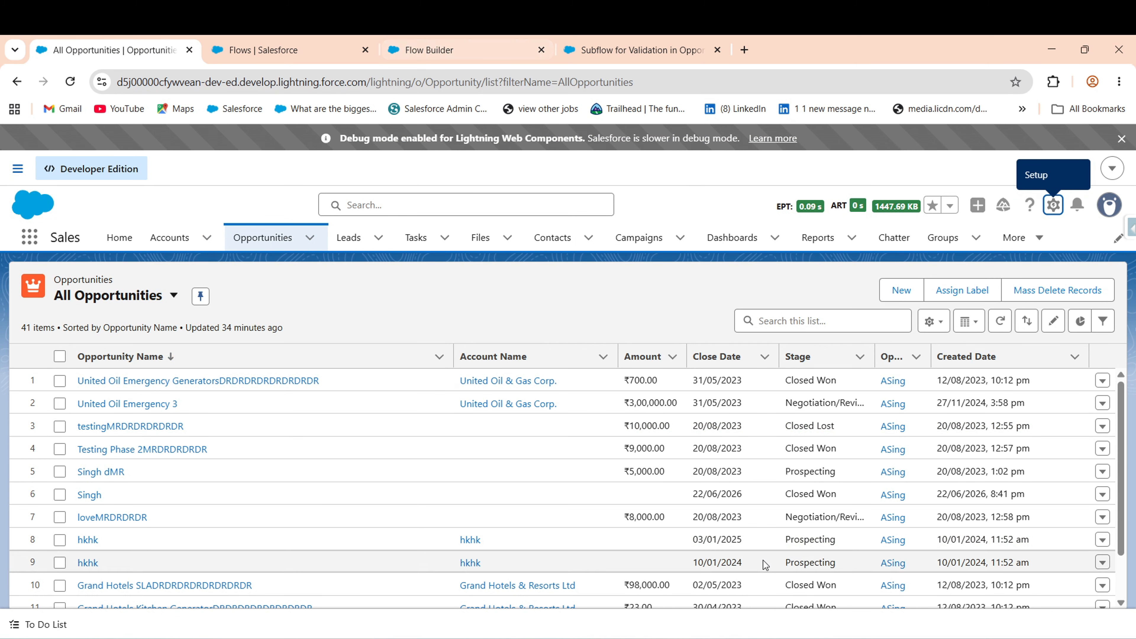
pyautogui.hotkey('alt', 'Tab')
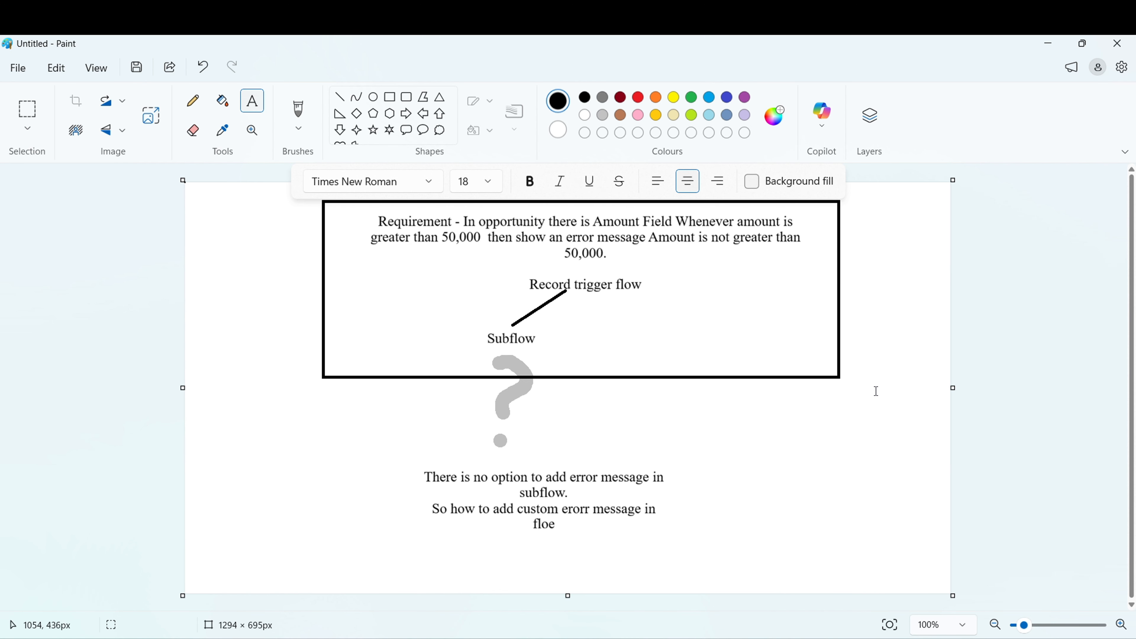
pyautogui.click(1046, 42)
pyautogui.click(429, 50)
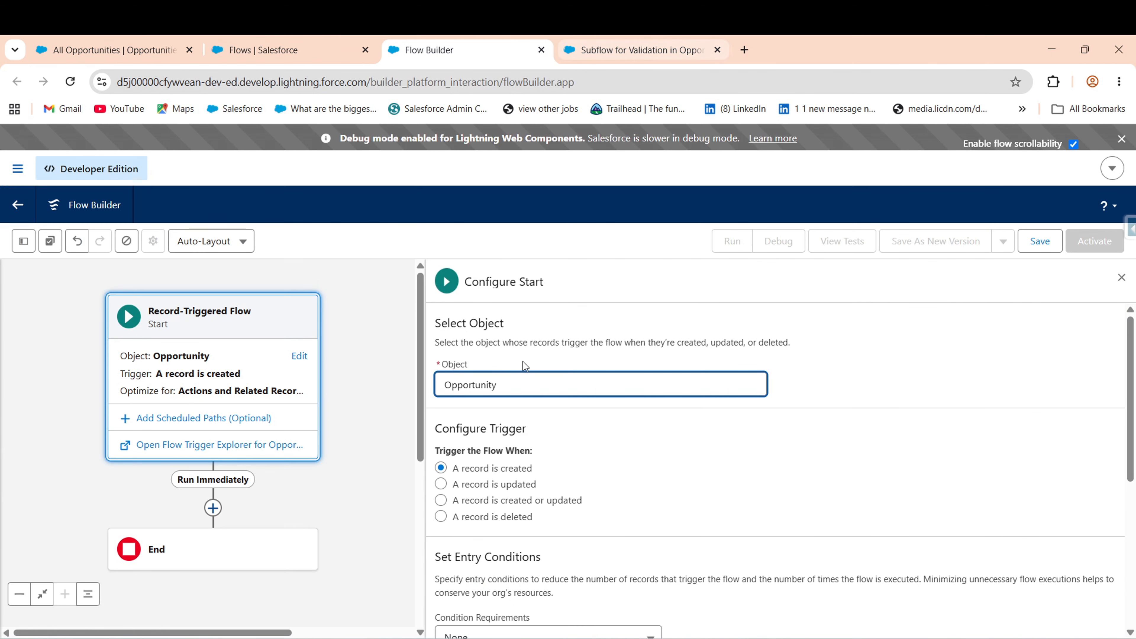
pyautogui.click(498, 501)
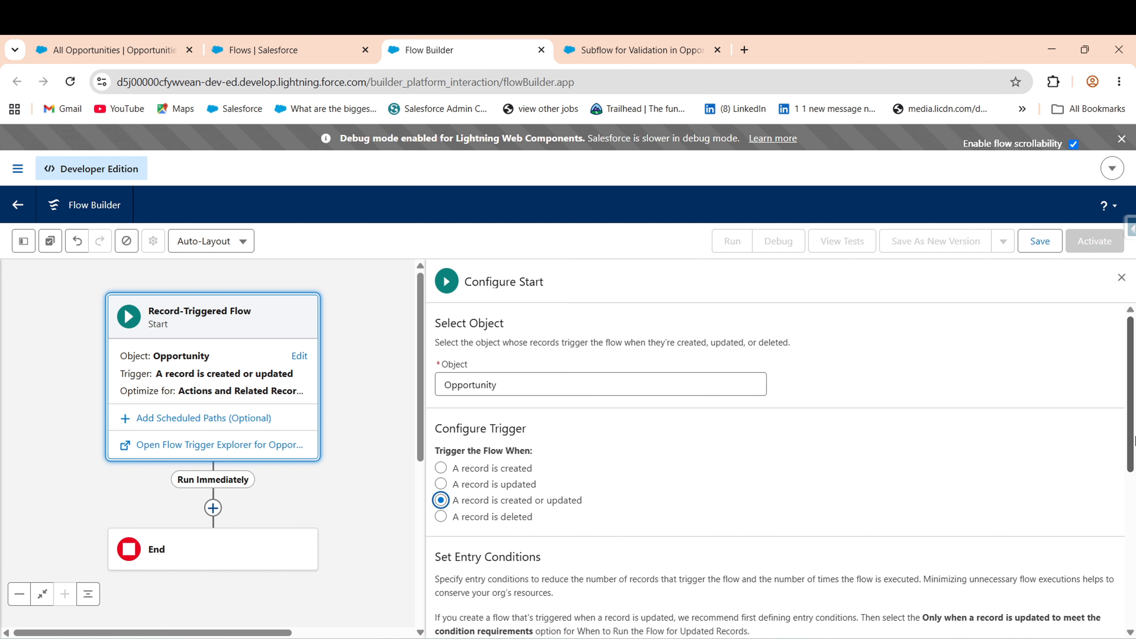
pyautogui.scroll(-5, 921, 421)
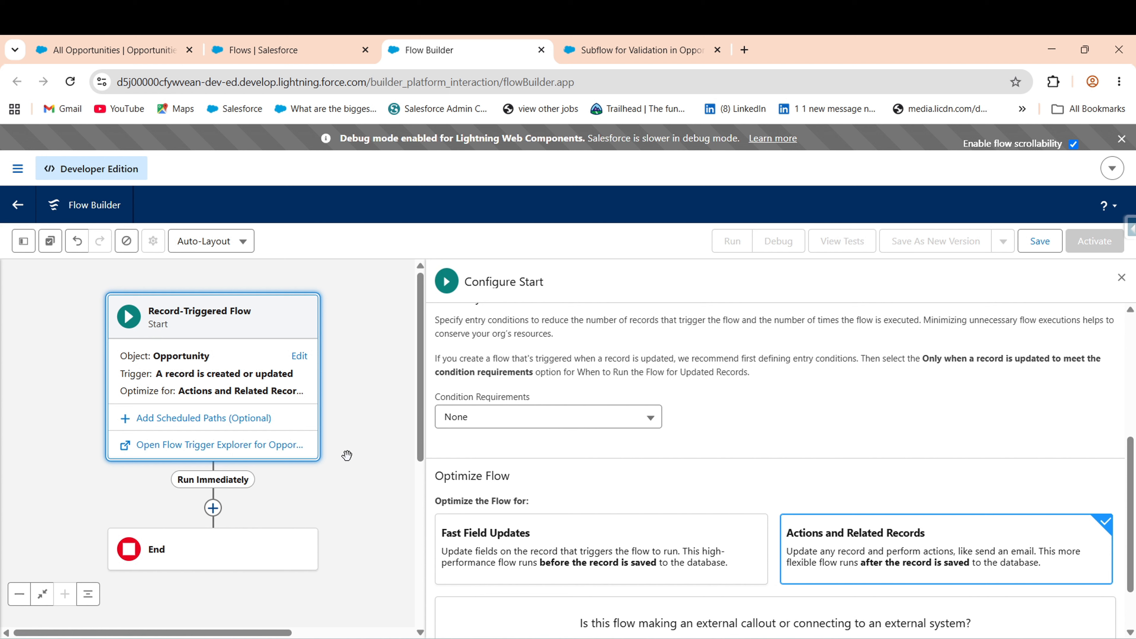
# - Add a Subflow element on the Run Immediately path, between the start and end of the flow
pyautogui.moveTo(355, 459); pyautogui.dragTo(367, 368)
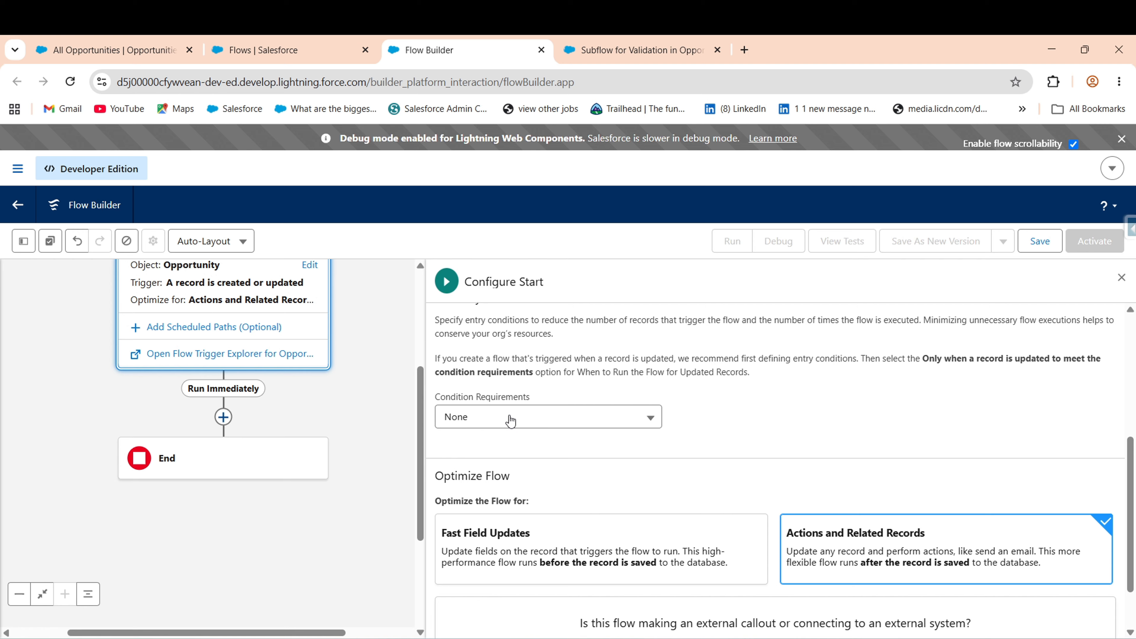
pyautogui.moveTo(363, 421); pyautogui.dragTo(373, 392)
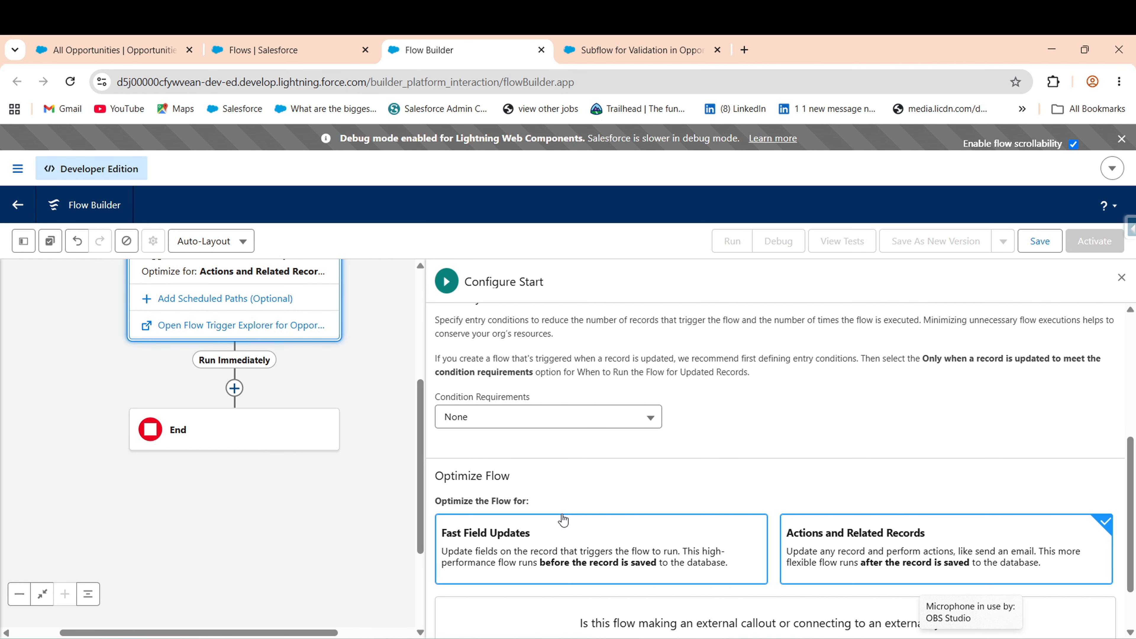
pyautogui.click(233, 387)
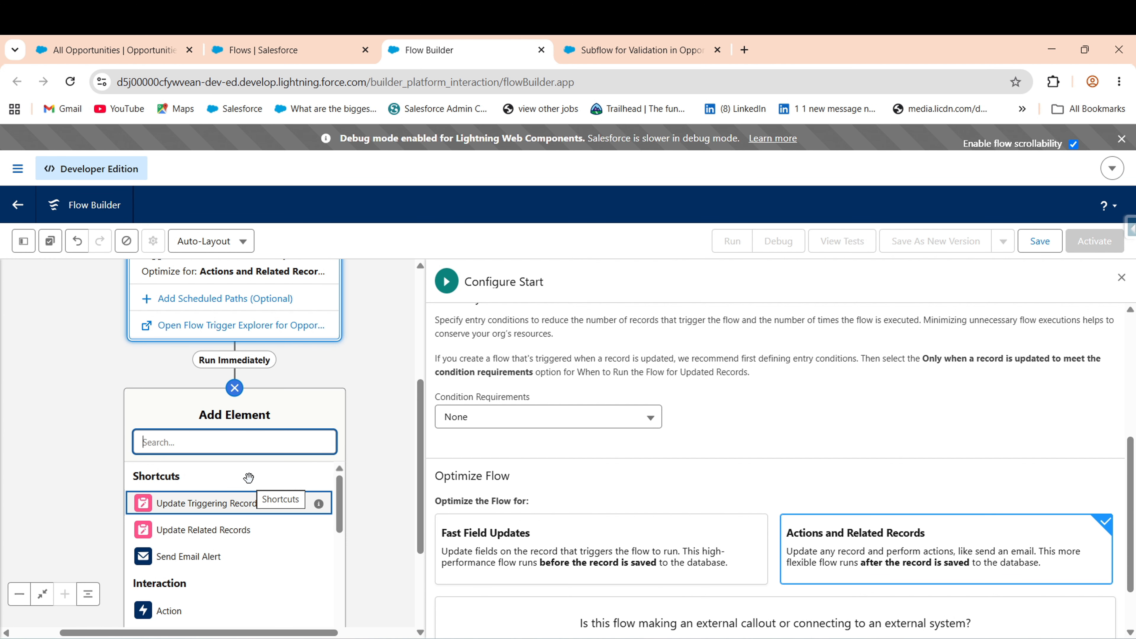
pyautogui.write('sub')
pyautogui.click(172, 476)
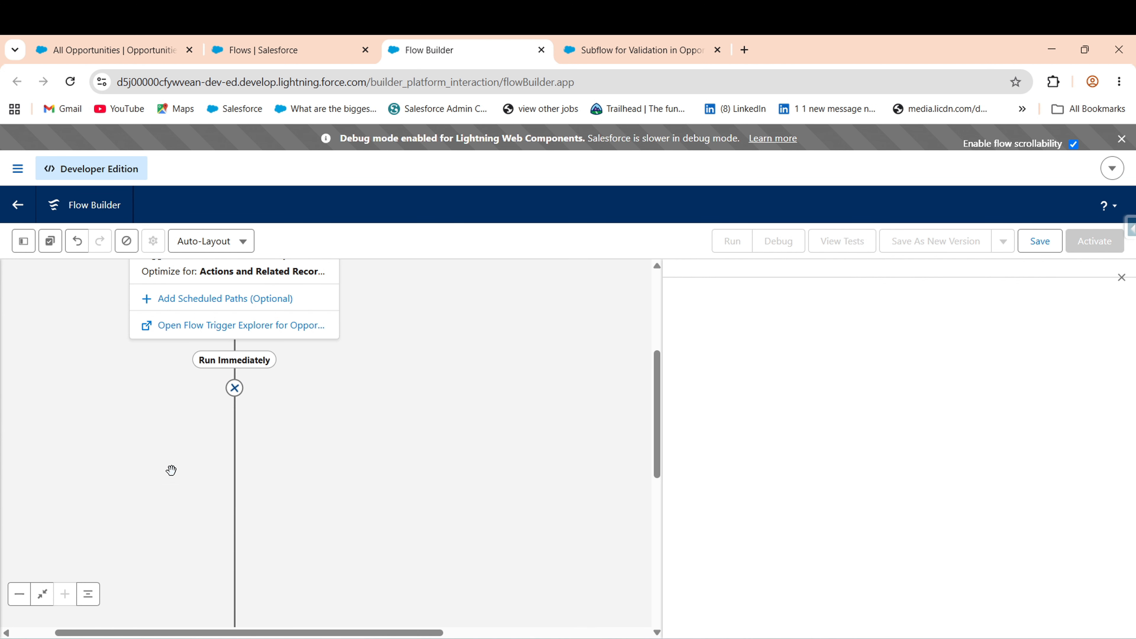
# - Search for "subfl" and select "Subflow for Validation in Opportunity" as the flow the Subflow element references
pyautogui.click(934, 347)
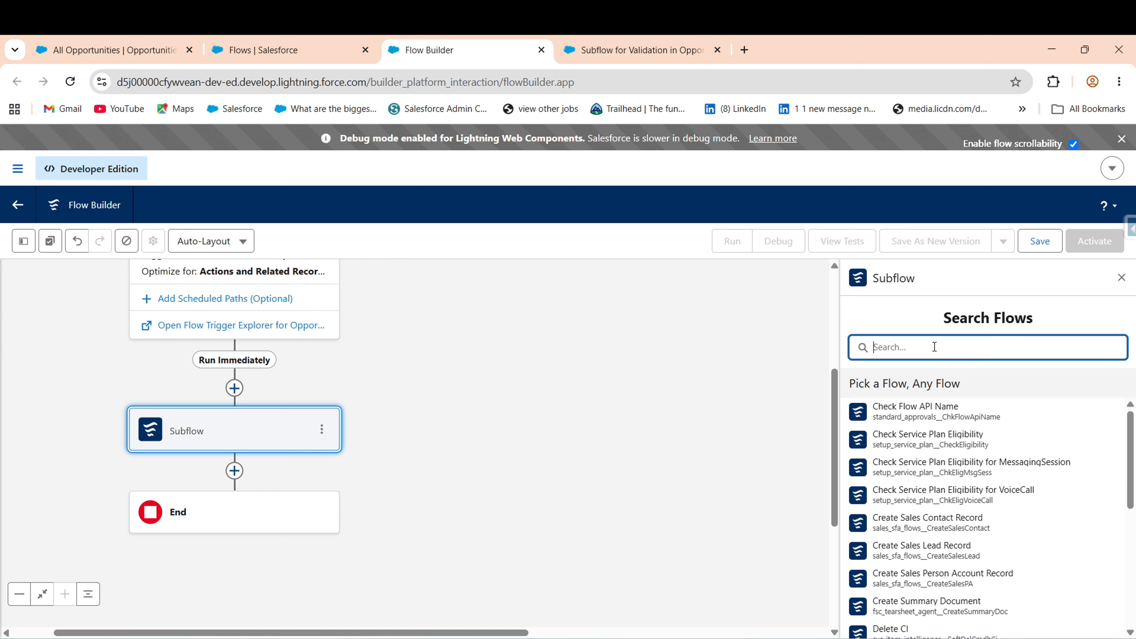
pyautogui.write('ca')
pyautogui.press('BackSpace')
pyautogui.press('BackSpace')
pyautogui.write('s')
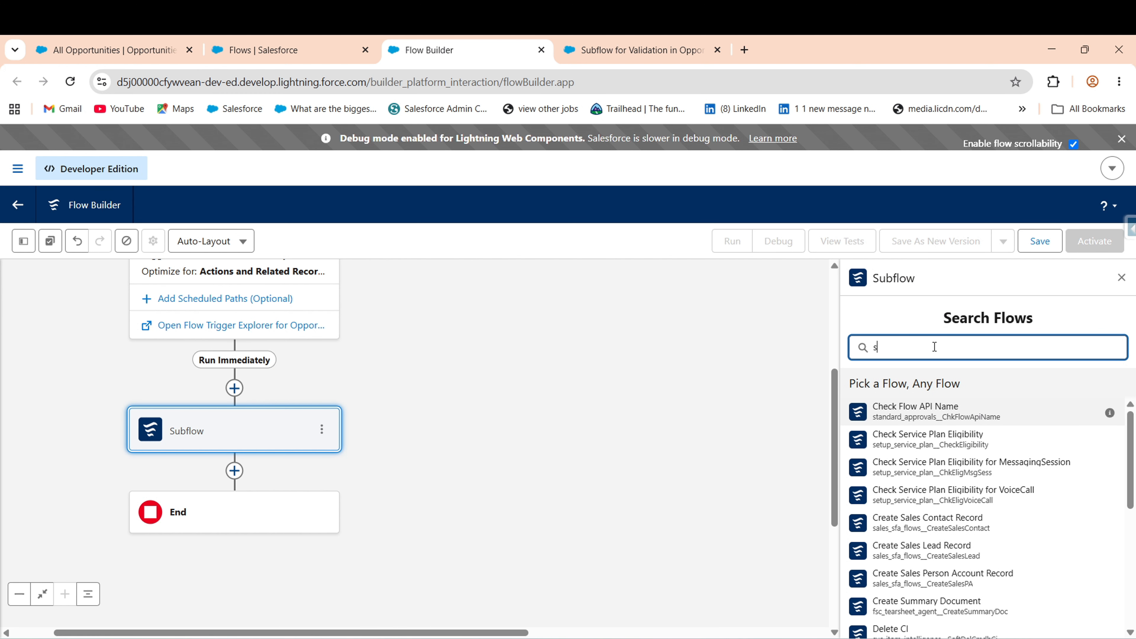
pyautogui.write('ubfl')
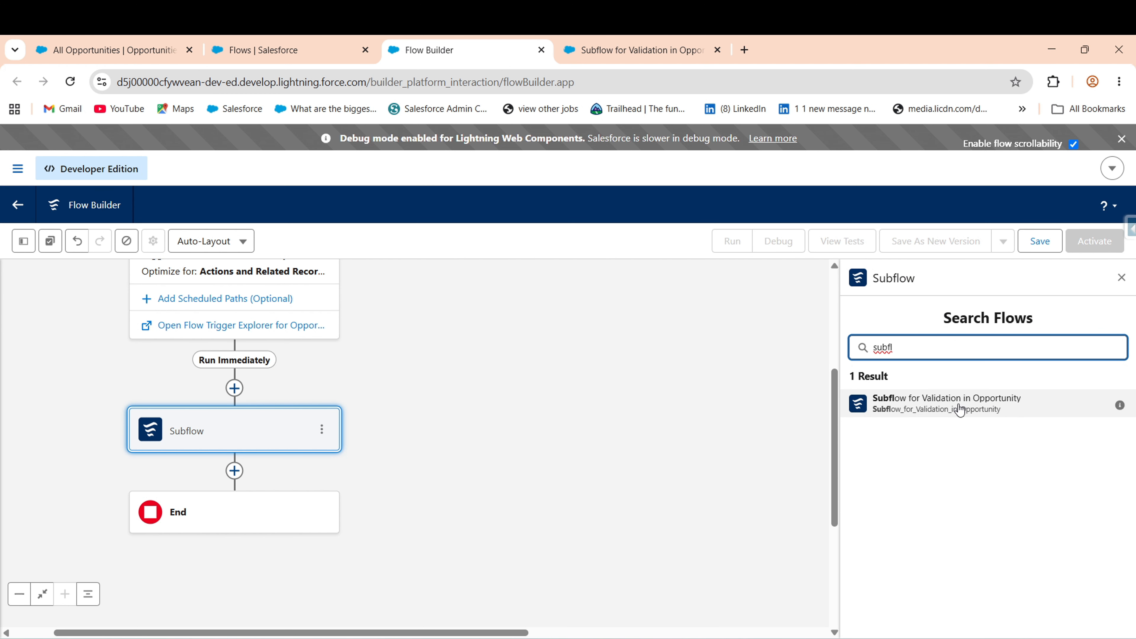
pyautogui.click(620, 47)
pyautogui.click(445, 42)
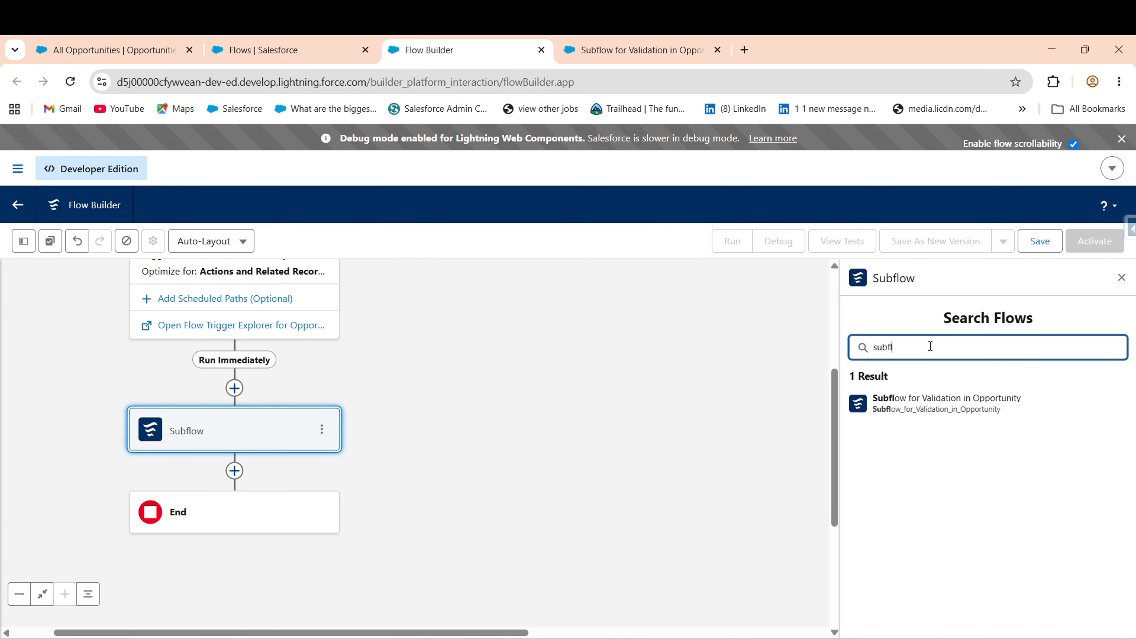
pyautogui.click(967, 406)
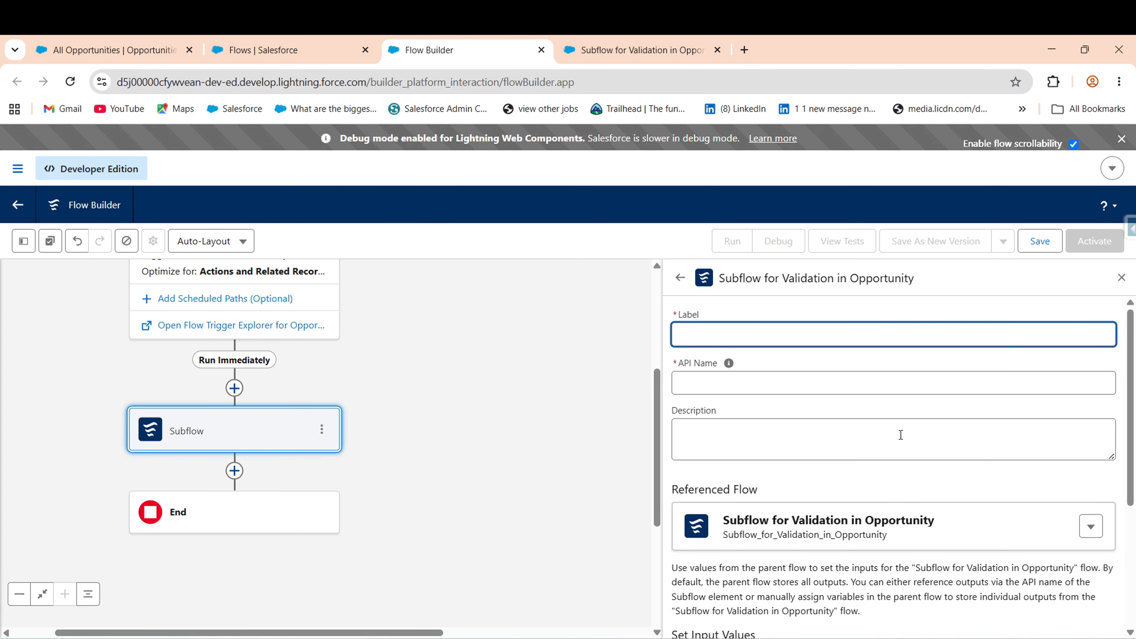
# - Label the Subflow element "Calling Subflow in Main record triggered flow" and fill in its matching API name
pyautogui.write('Calling Sub')
pyautogui.write('floe')
pyautogui.press('BackSpace')
pyautogui.press('BackSpace')
pyautogui.write('w in Ma')
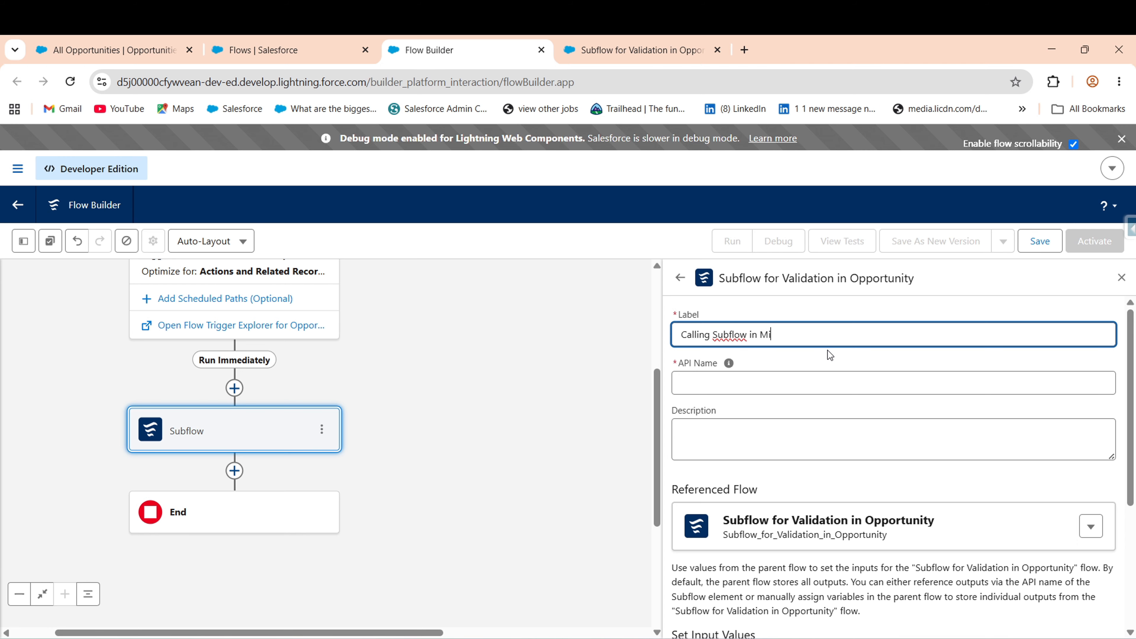
pyautogui.write('in record triggered floe')
pyautogui.press('BackSpace')
pyautogui.write('w')
pyautogui.click(733, 356)
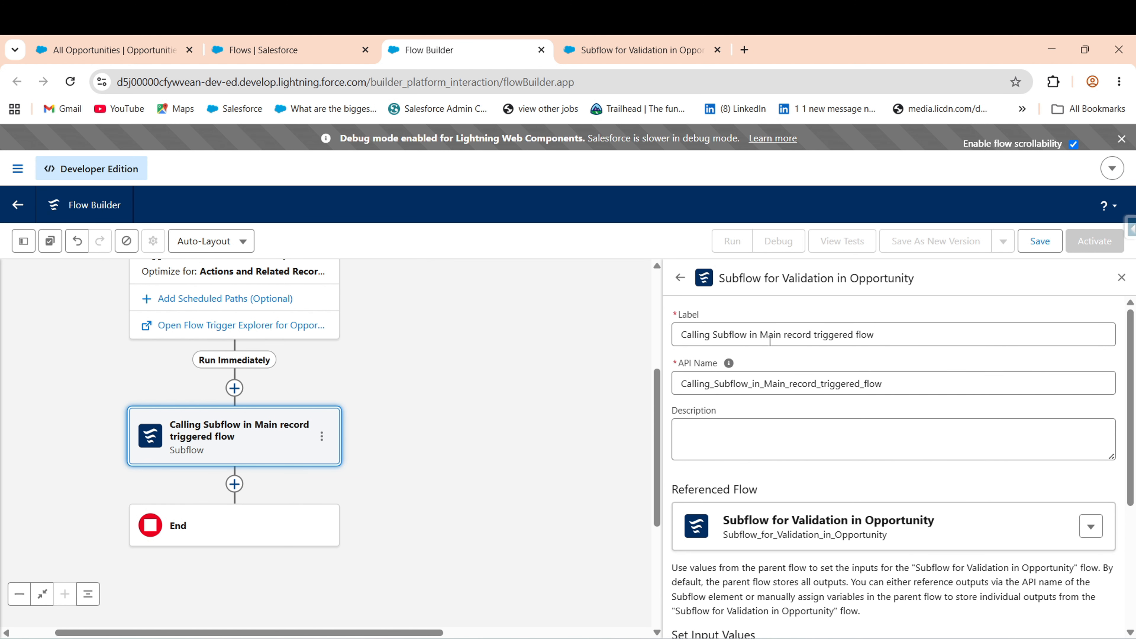
# - Include the recordId input value in the Subflow element
pyautogui.scroll(-5, 716, 403)
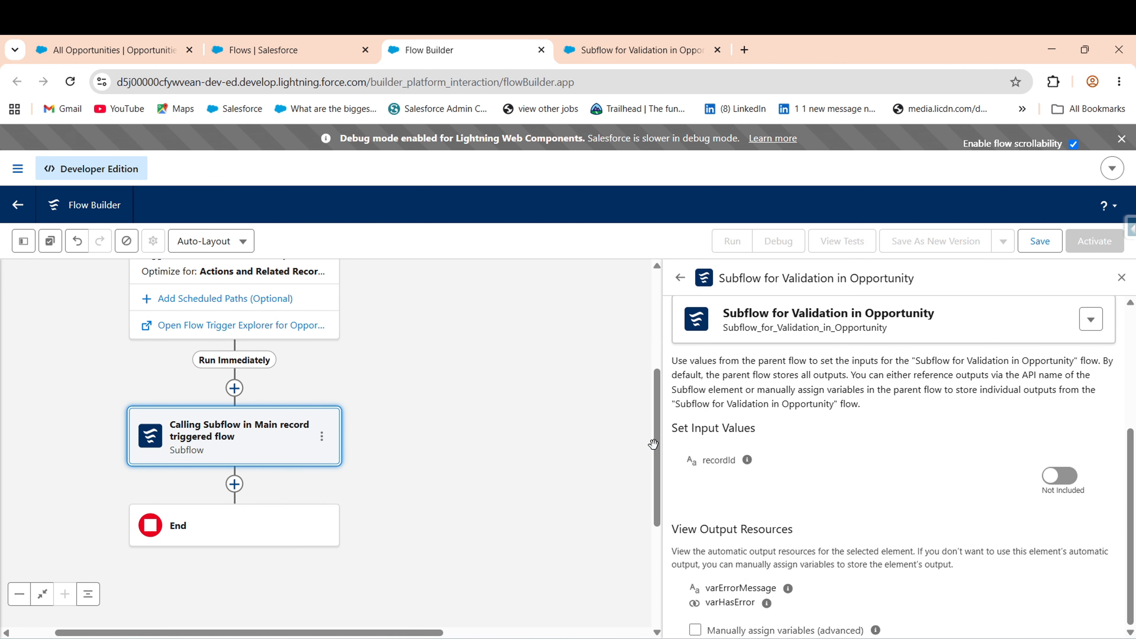
pyautogui.click(1062, 476)
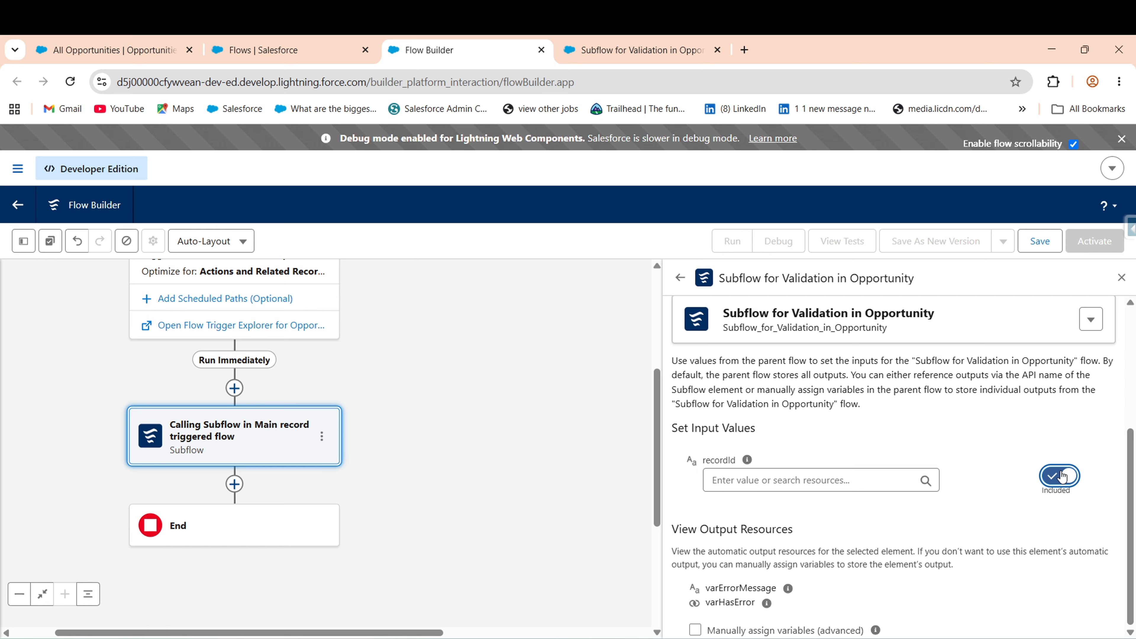
pyautogui.click(779, 478)
pyautogui.write('tru')
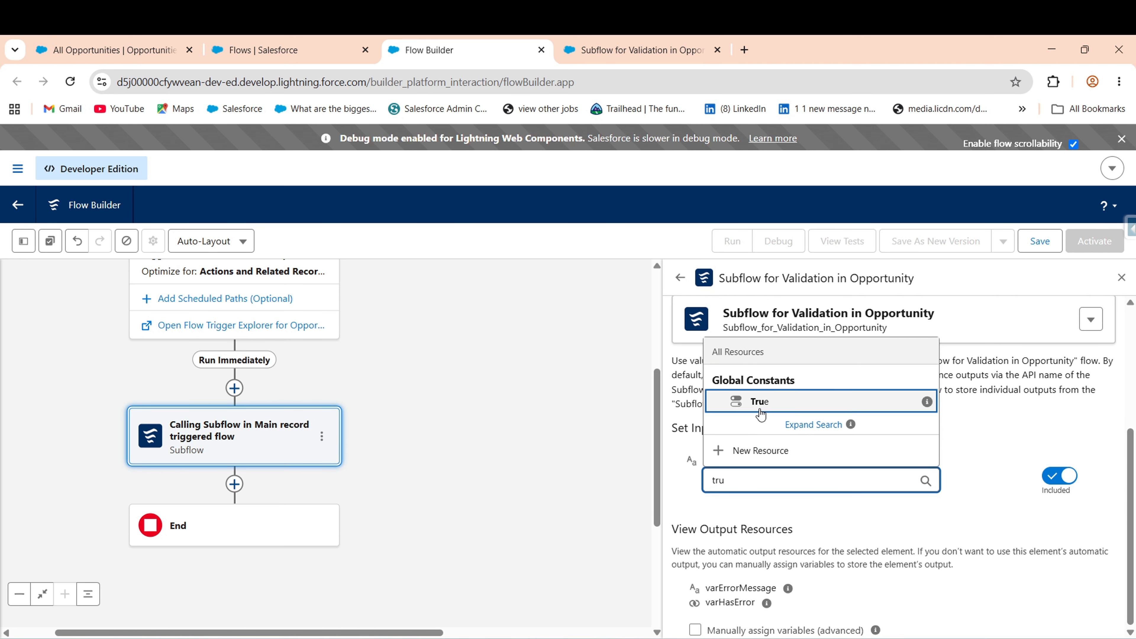
pyautogui.press('BackSpace')
pyautogui.press('BackSpace')
pyautogui.press('BackSpace')
# - Set the recordId input to Triggering Opportunity > Opportunity ID
pyautogui.scroll(-5, 921, 394)
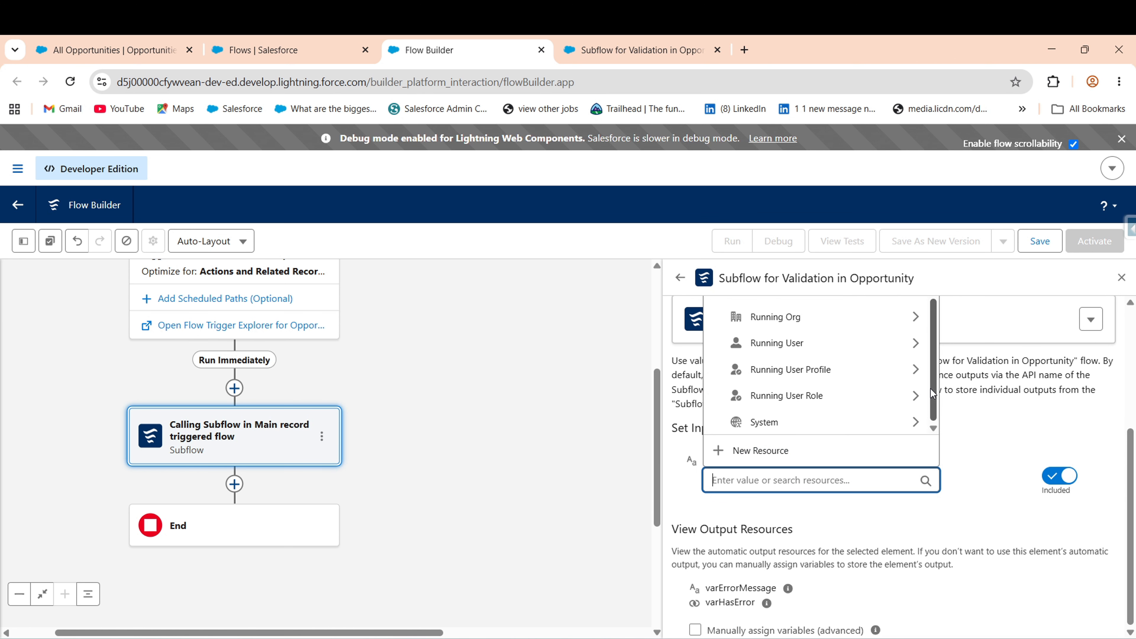
pyautogui.moveTo(931, 389); pyautogui.dragTo(923, 296)
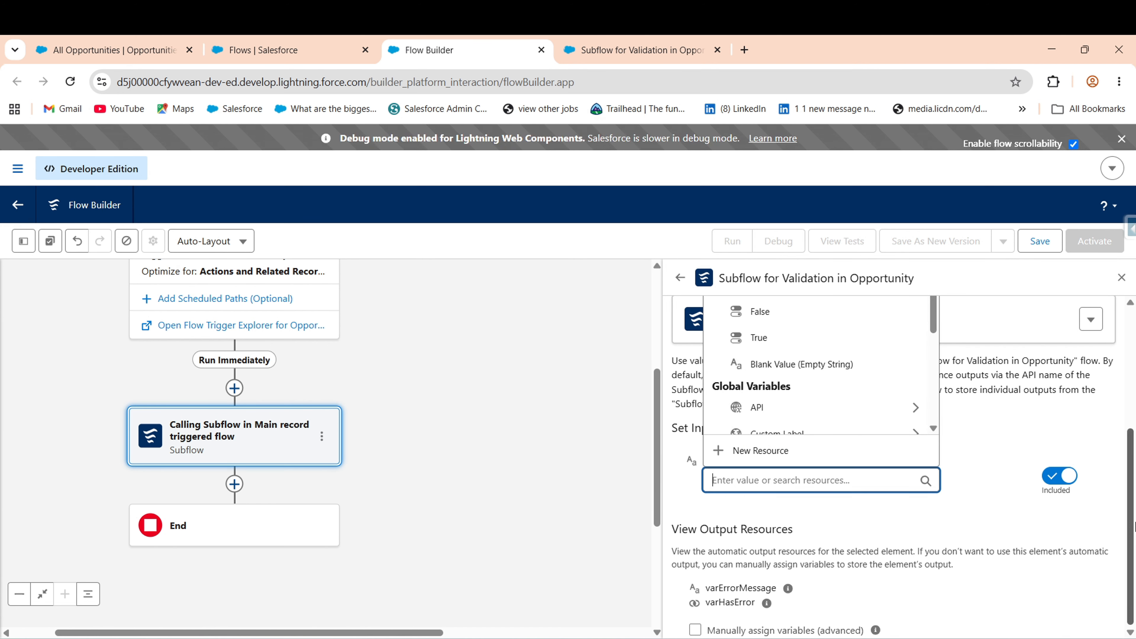
pyautogui.scroll(3, 1134, 526)
pyautogui.click(787, 342)
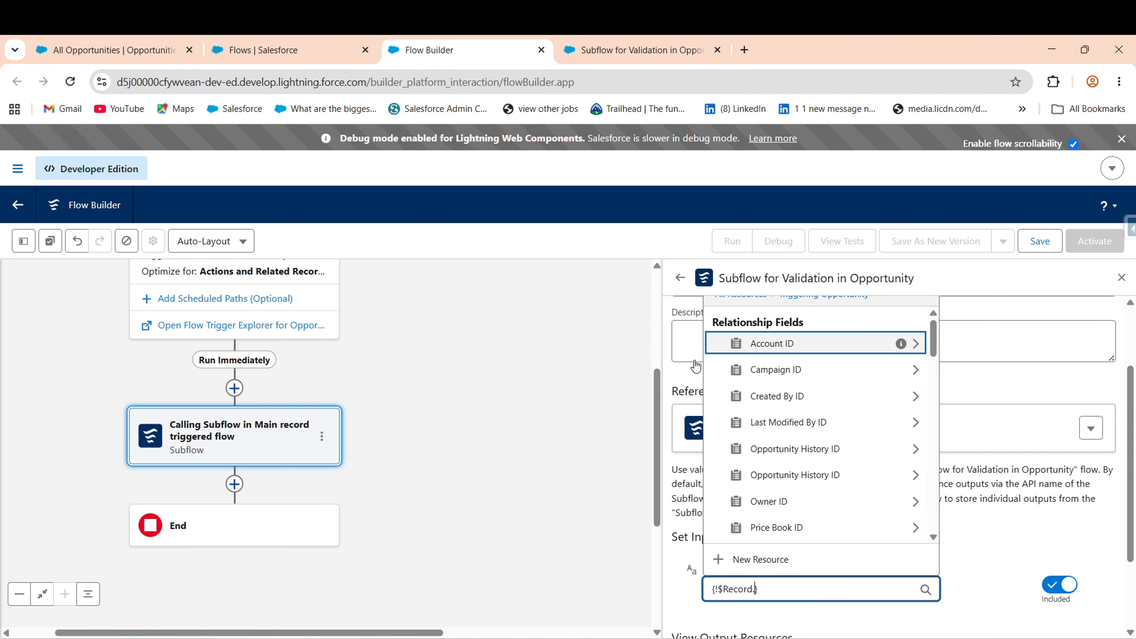
pyautogui.write('Opp')
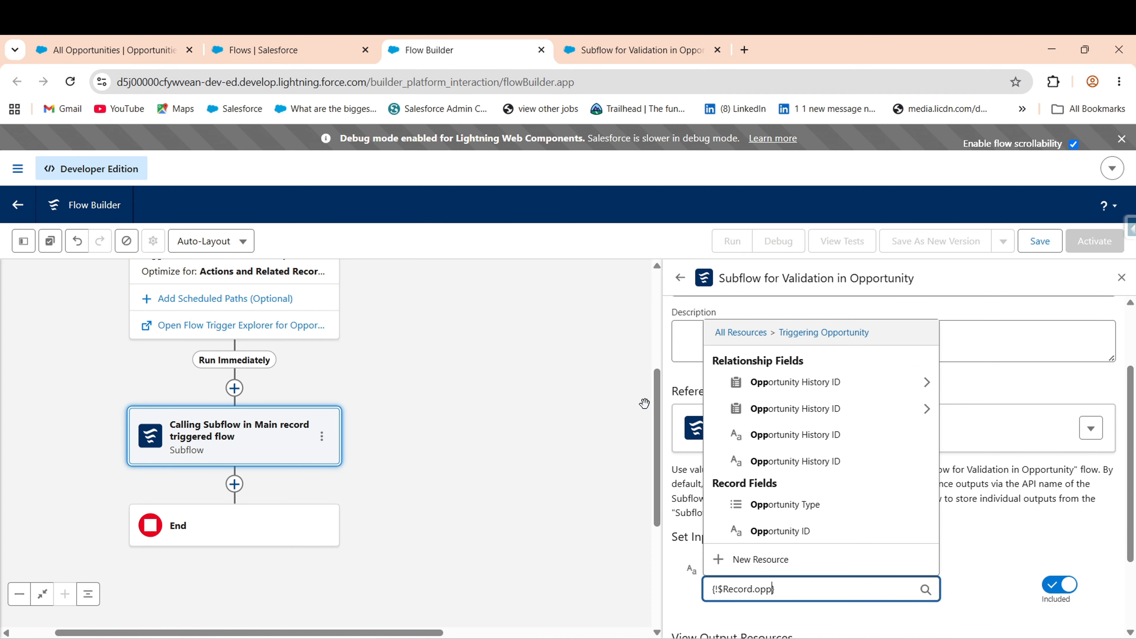
pyautogui.click(772, 535)
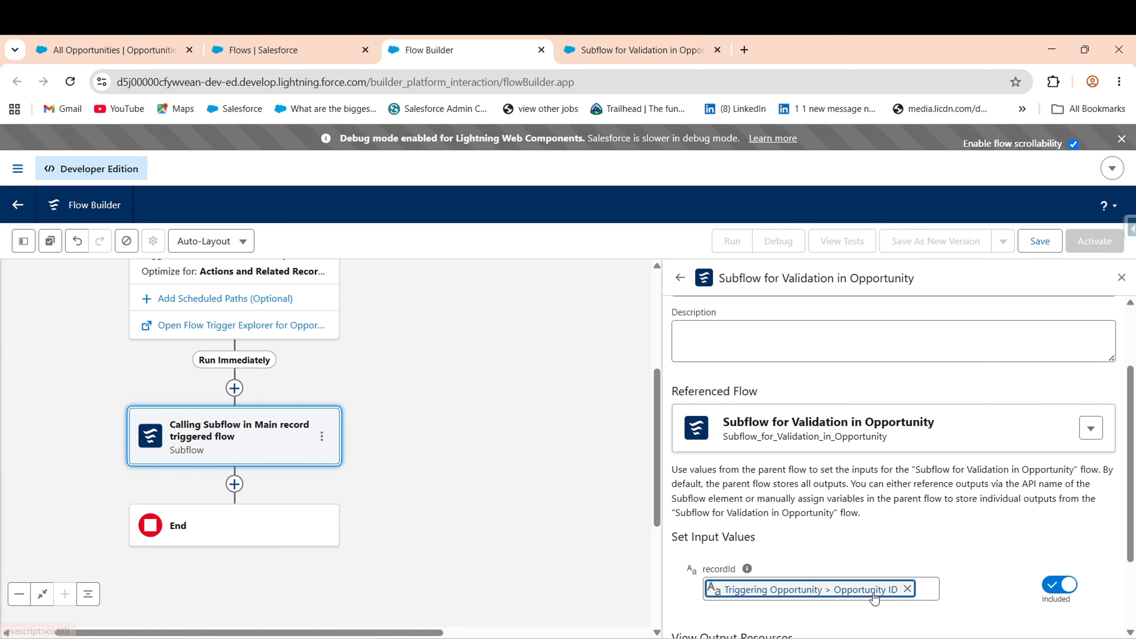
# - Review the recordId description, the opportunities list, the subflow's Add Custom Error assignment and the Subflow element's output resources
pyautogui.moveTo(748, 569)
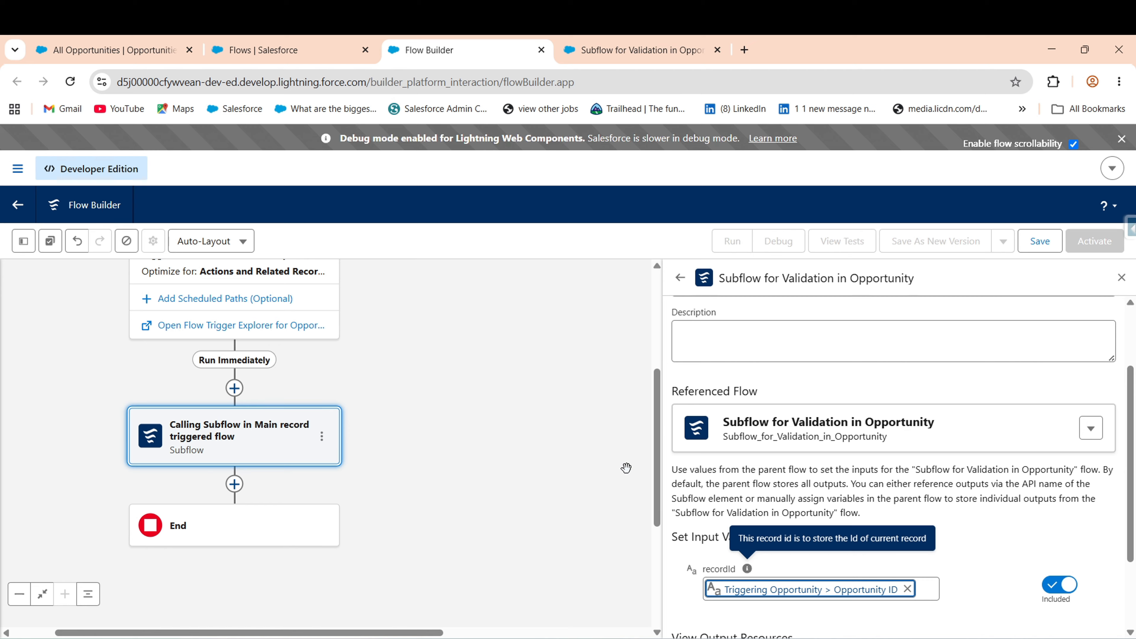
pyautogui.moveTo(655, 482); pyautogui.dragTo(653, 346)
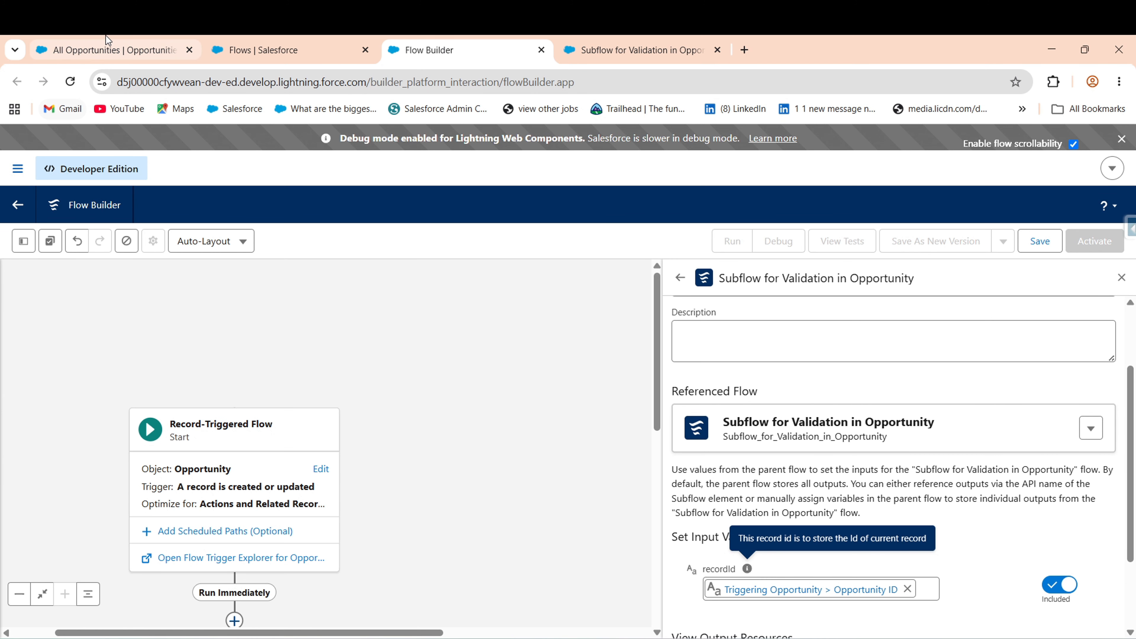
pyautogui.click(122, 39)
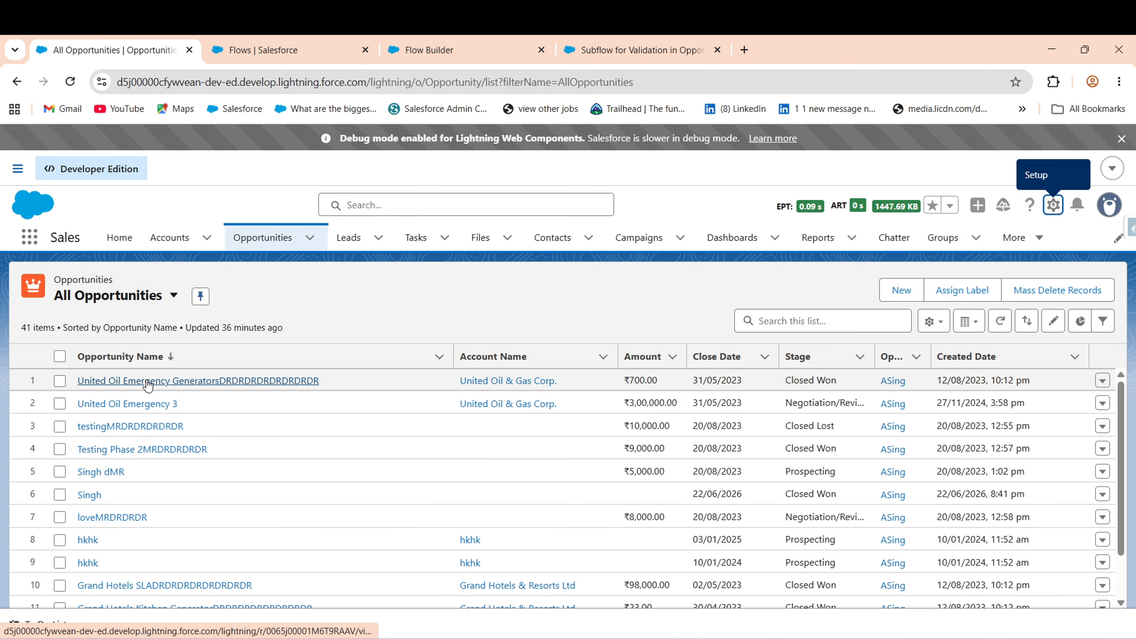
pyautogui.click(644, 40)
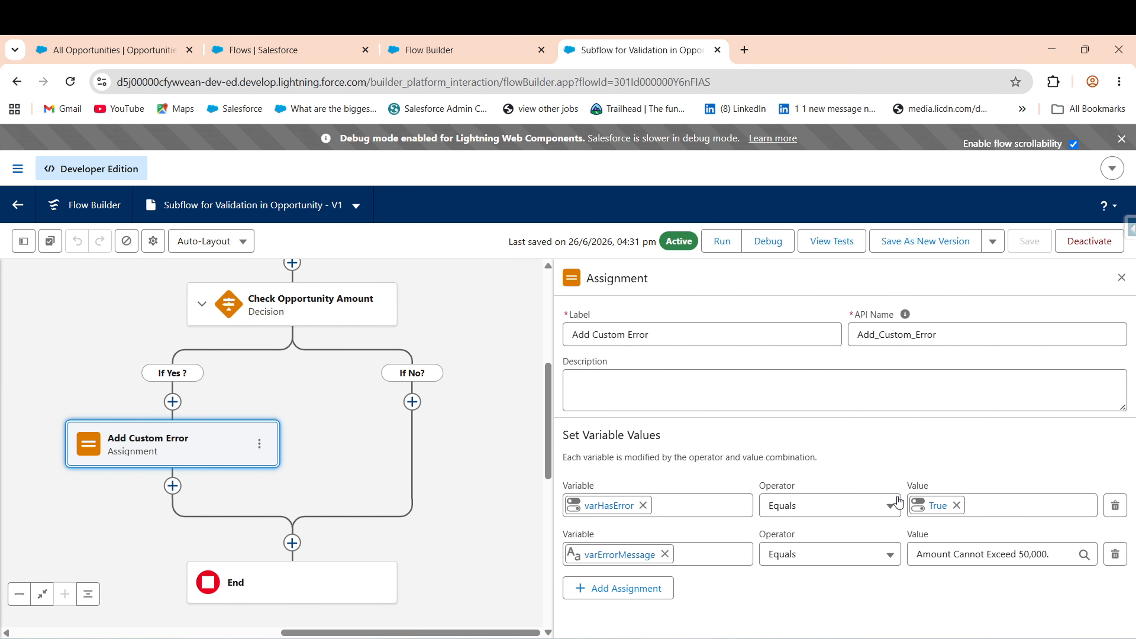
pyautogui.click(544, 40)
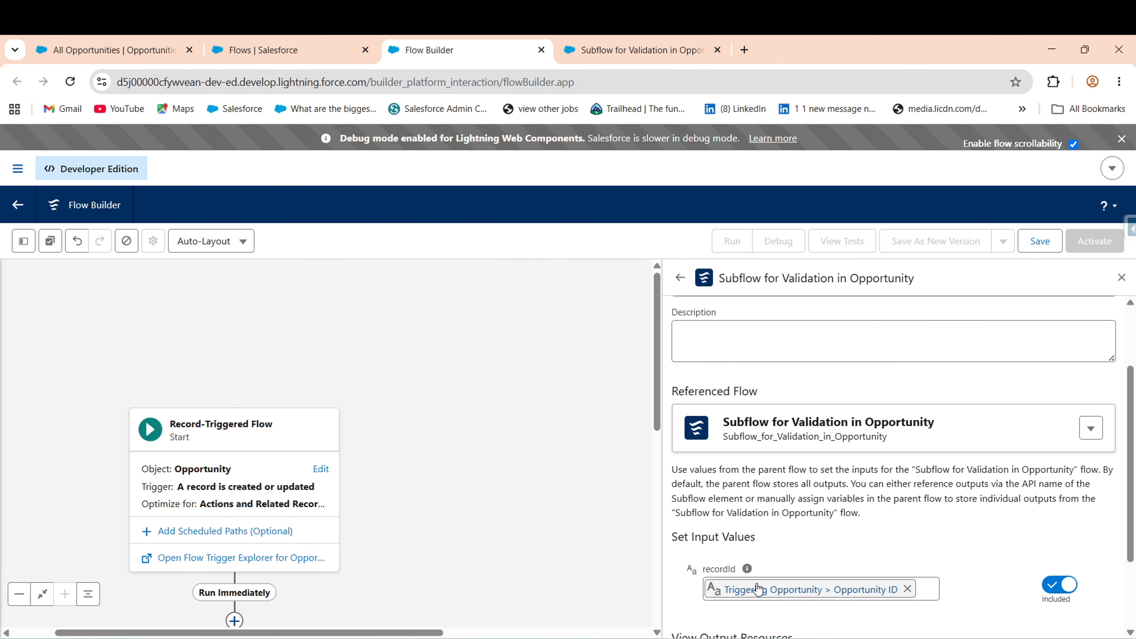
pyautogui.scroll(-3, 1126, 597)
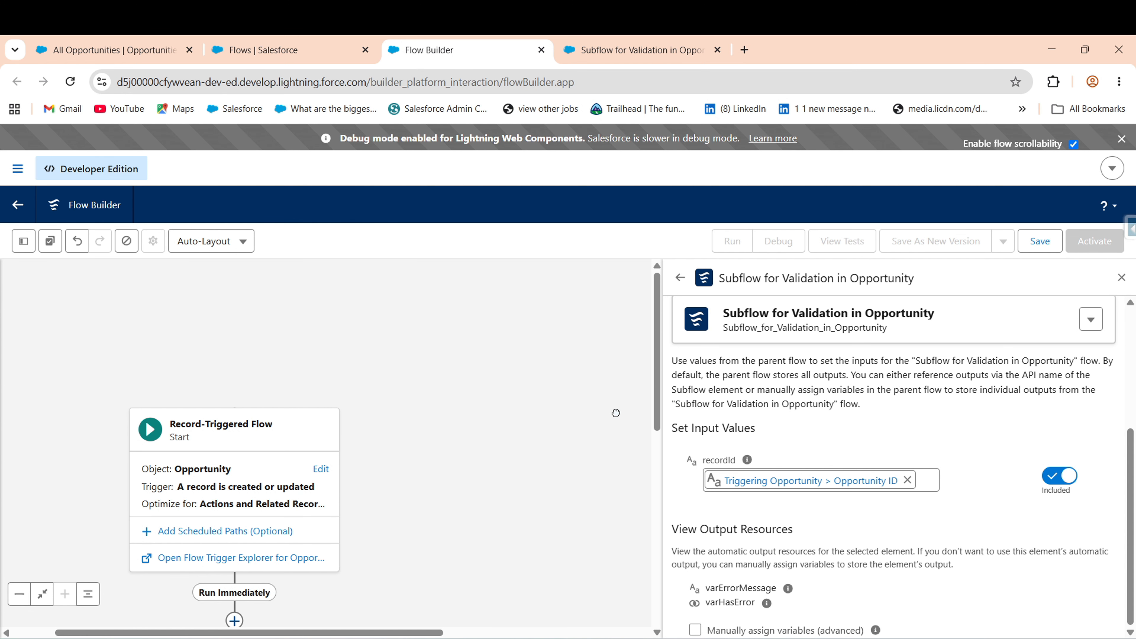
pyautogui.moveTo(653, 407); pyautogui.dragTo(653, 516)
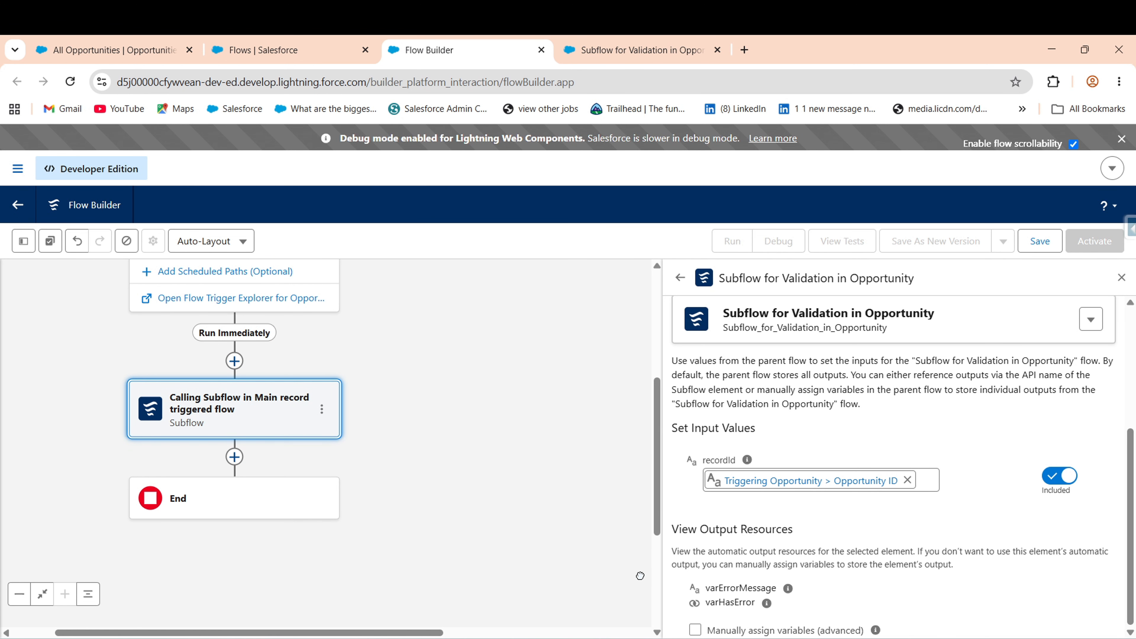
# - Enable manual variable assignment for the Subflow element and store varHasError in a new Boolean variable with API name vHarError
pyautogui.click(696, 630)
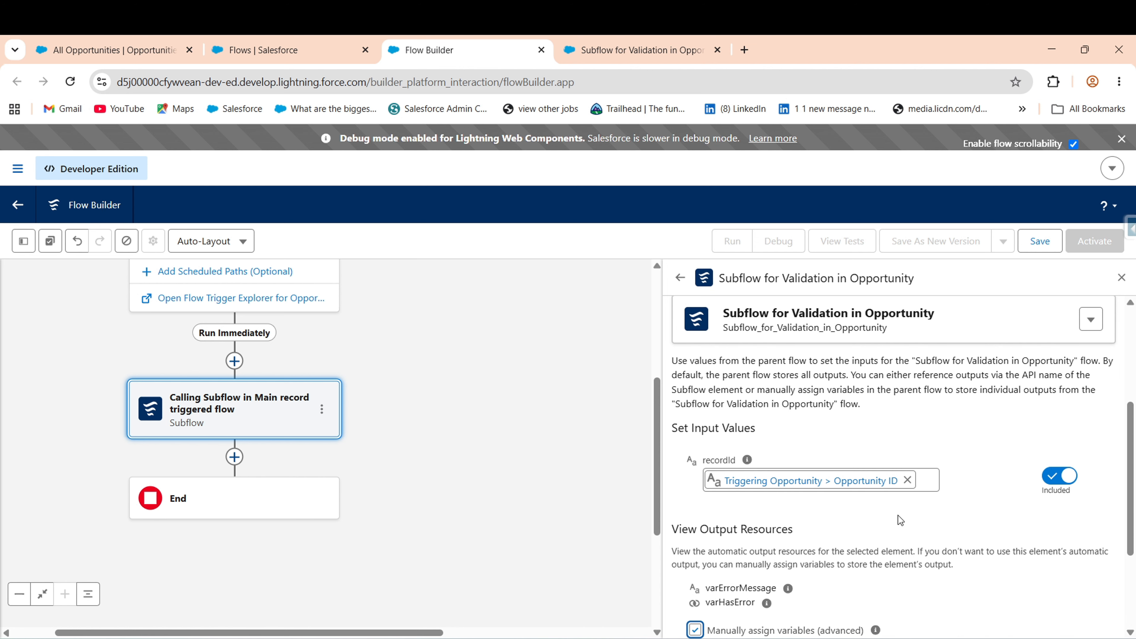
pyautogui.scroll(-3, 734, 524)
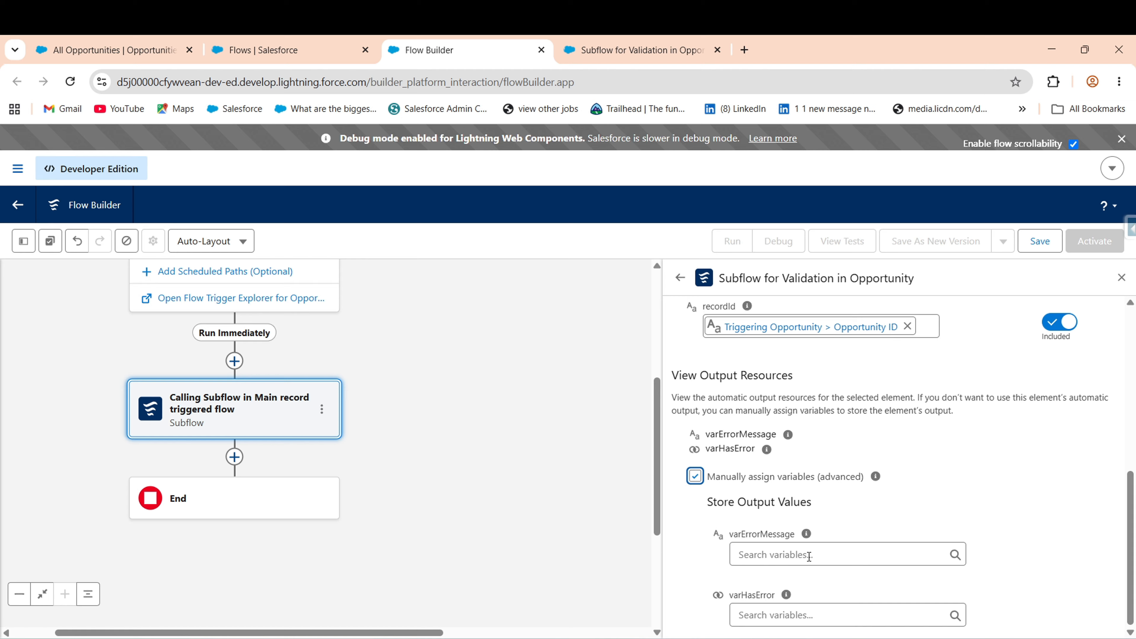
pyautogui.click(762, 608)
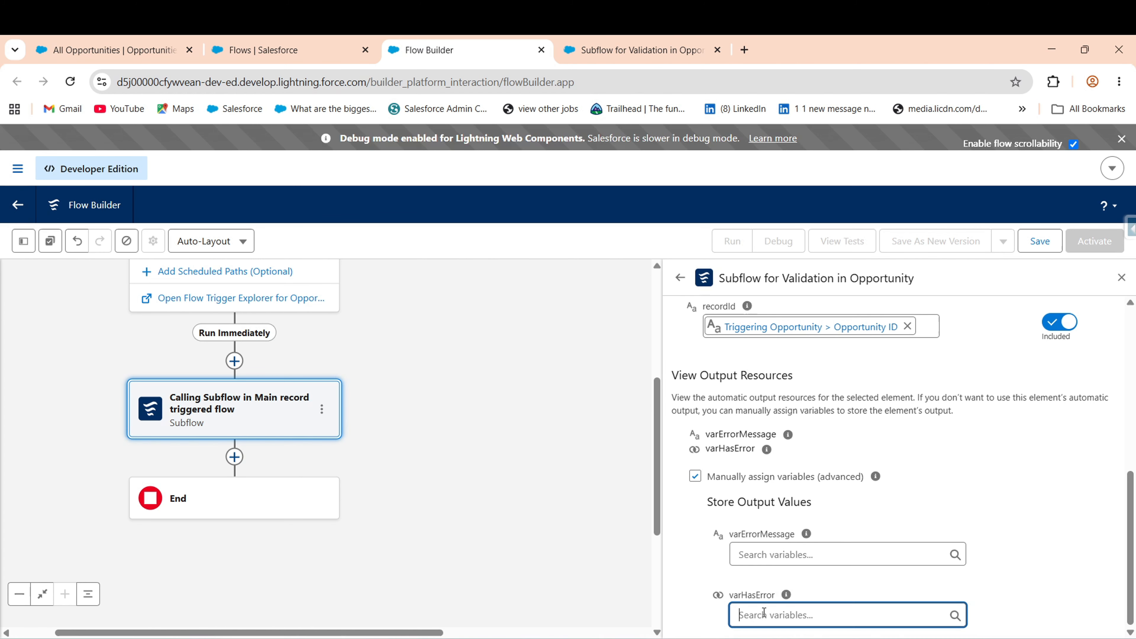
pyautogui.click(807, 506)
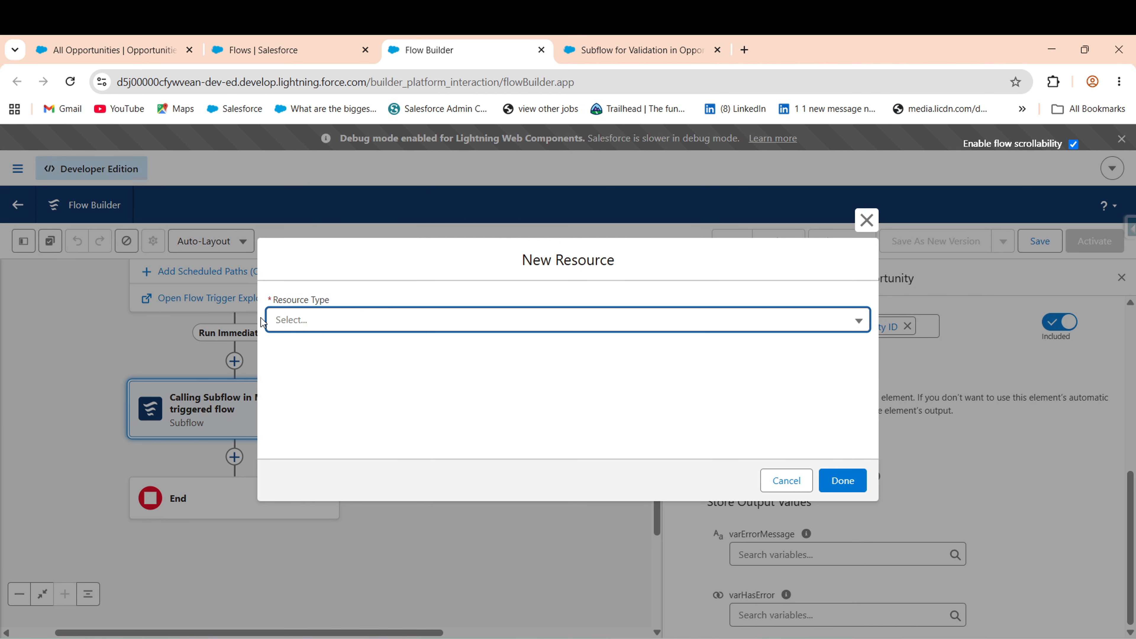
pyautogui.click(325, 323)
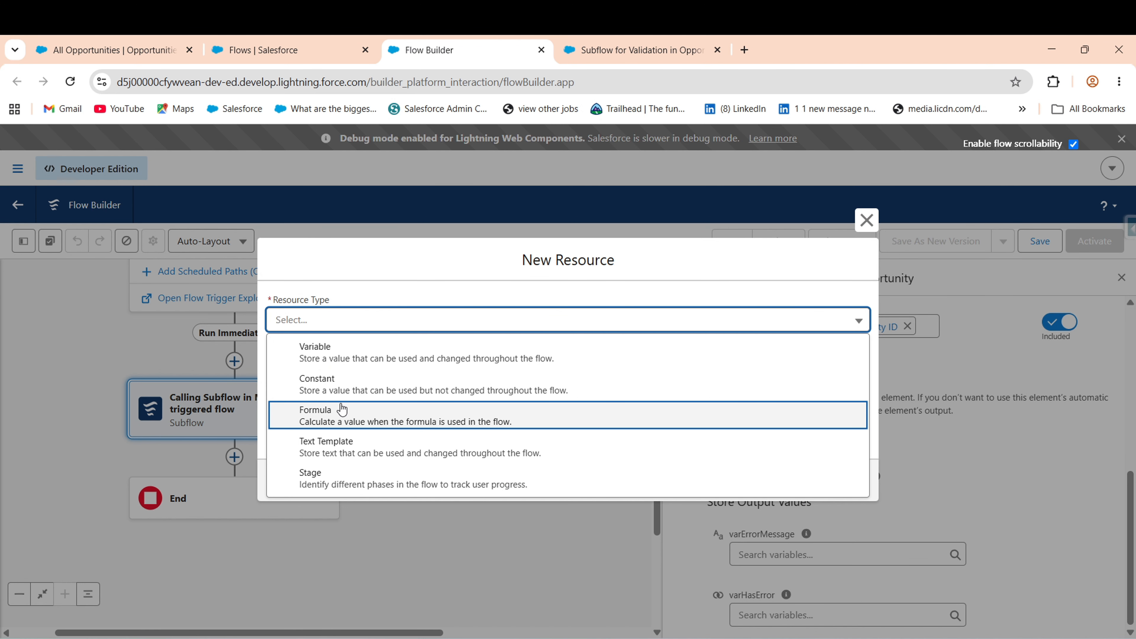
pyautogui.click(307, 357)
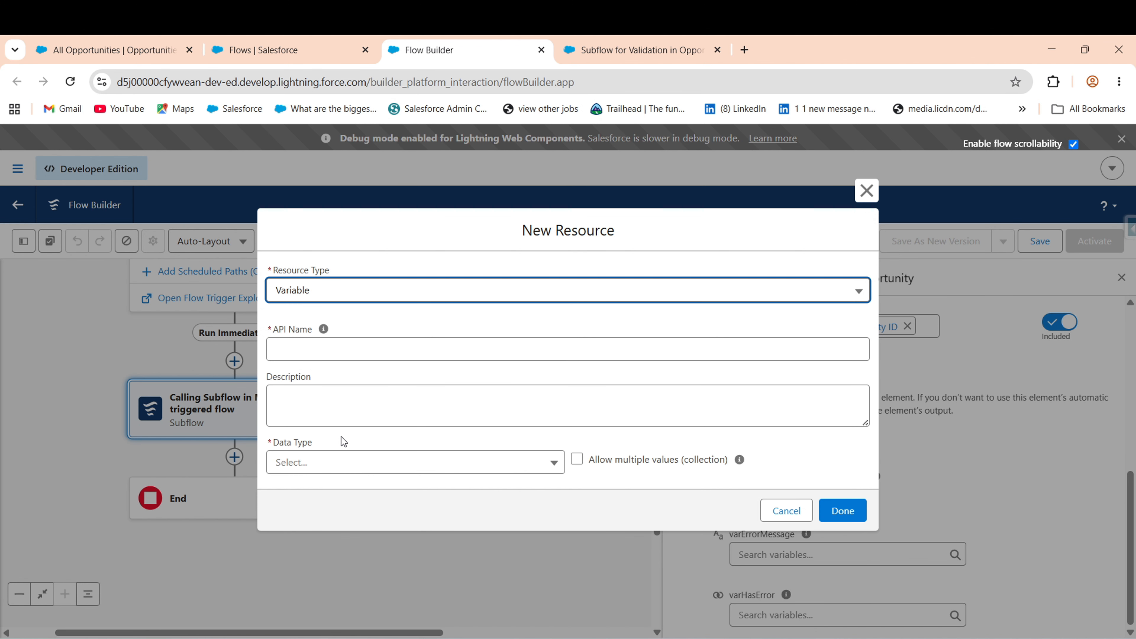
pyautogui.click(355, 464)
pyautogui.click(331, 367)
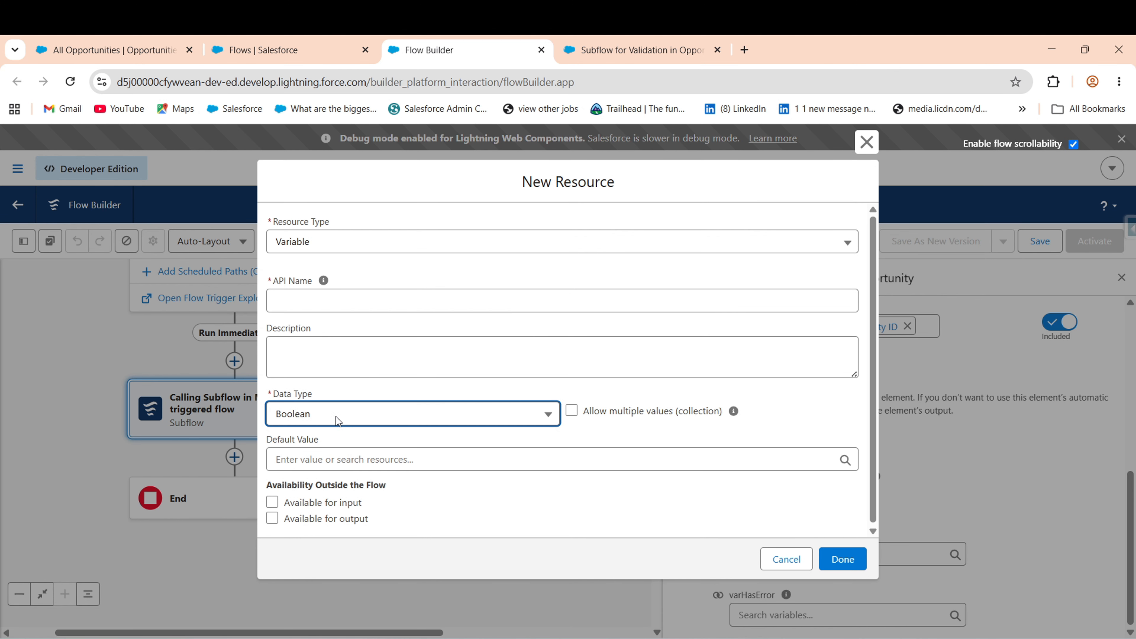
pyautogui.click(341, 303)
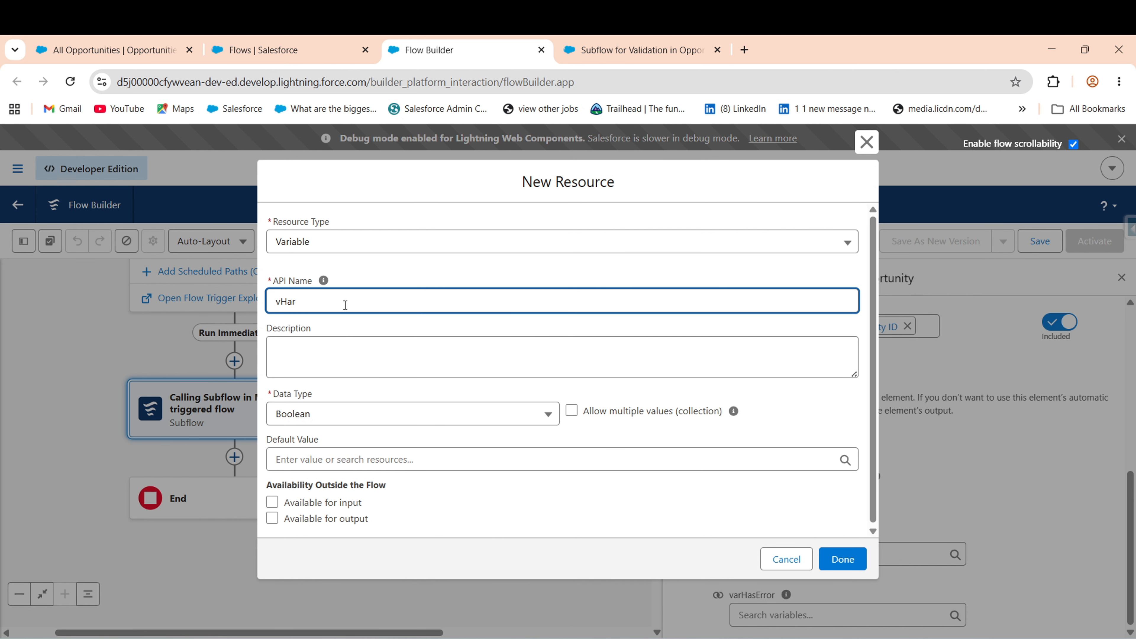
pyautogui.write('vHarError')
pyautogui.click(828, 555)
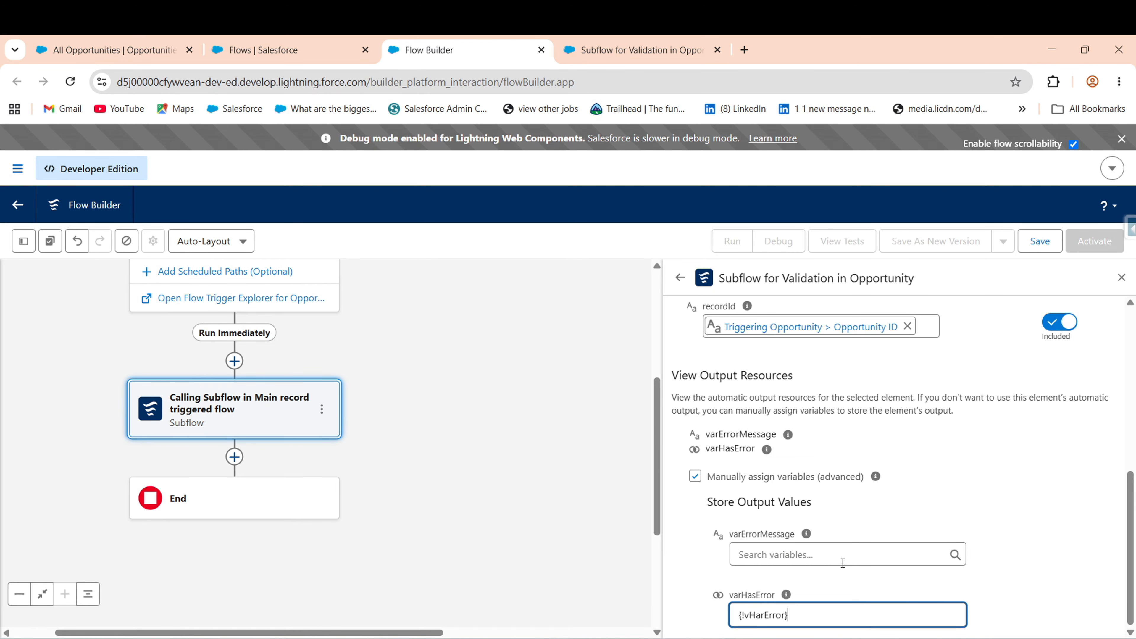
# - Store the varErrorMessage output in a new Text variable with API name vErrorMessage
pyautogui.click(829, 551)
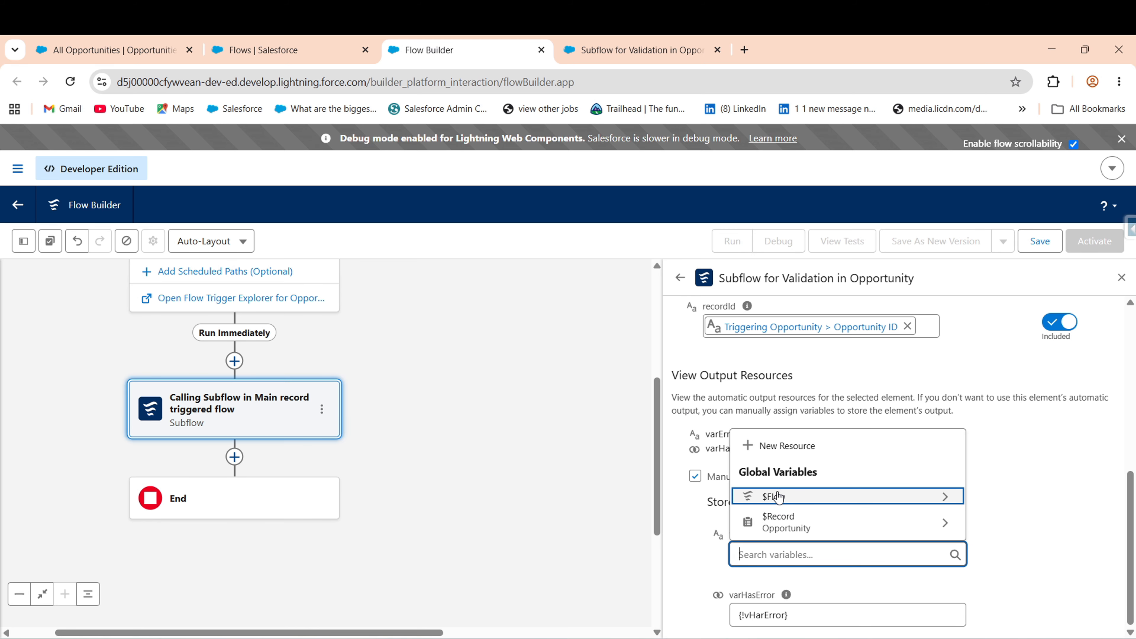
pyautogui.click(787, 448)
pyautogui.click(426, 318)
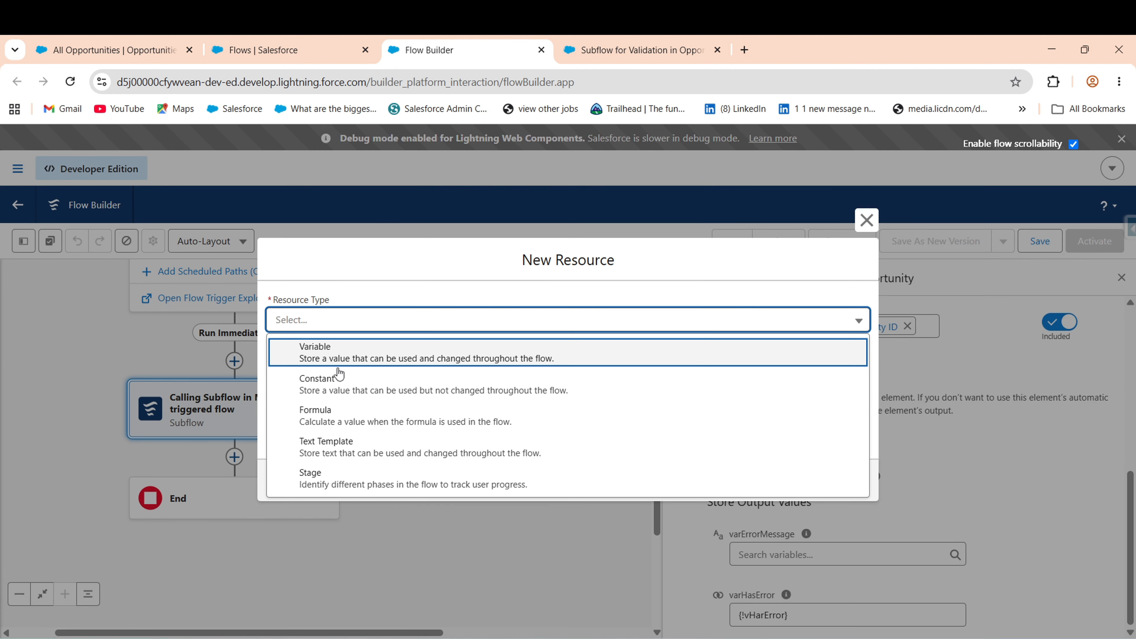
pyautogui.click(282, 342)
pyautogui.click(290, 348)
pyautogui.click(304, 463)
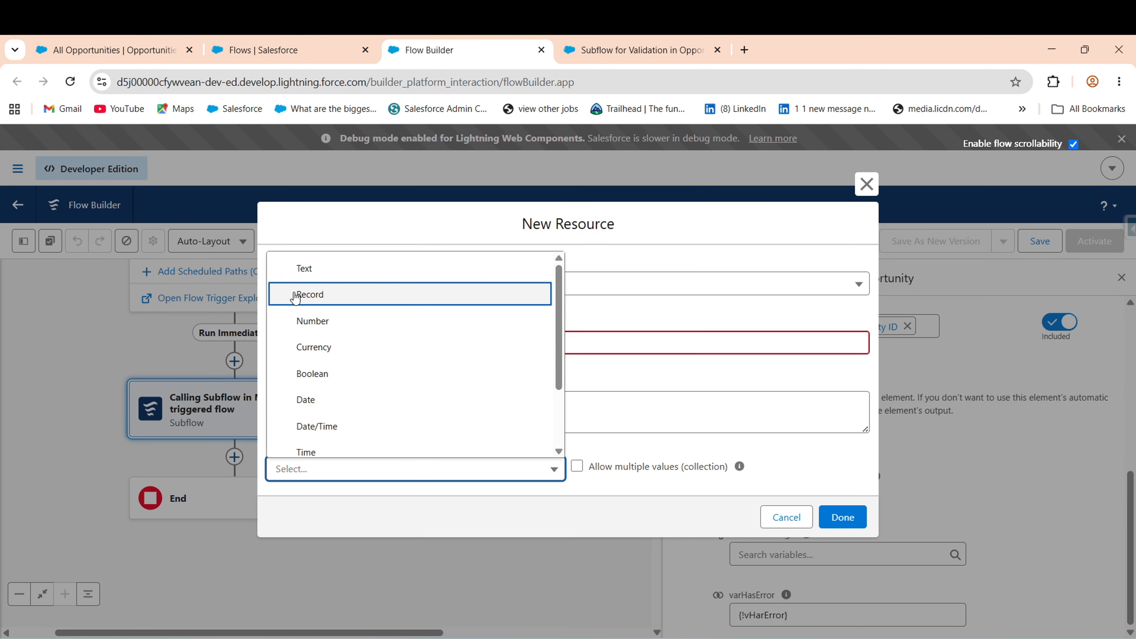
pyautogui.click(303, 278)
pyautogui.click(347, 308)
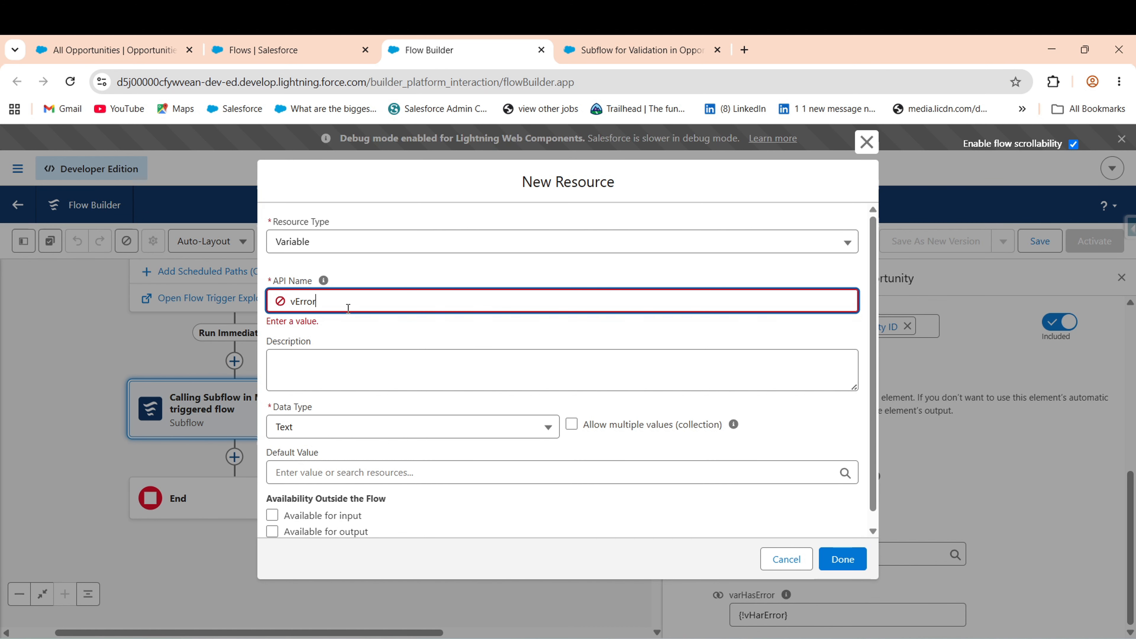
pyautogui.write('vErrorMessage')
pyautogui.click(535, 520)
pyautogui.click(833, 561)
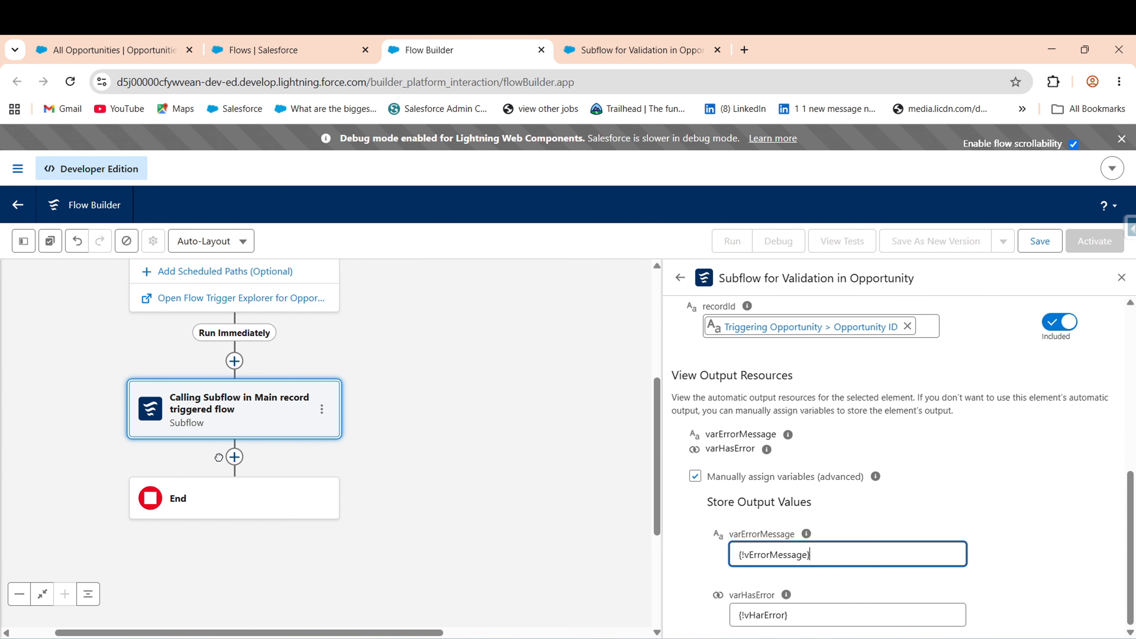
# - Add a Decision element after the Subflow element, labelled "Check condition for subflow error" with the matching API name
pyautogui.click(235, 459)
pyautogui.write('dec')
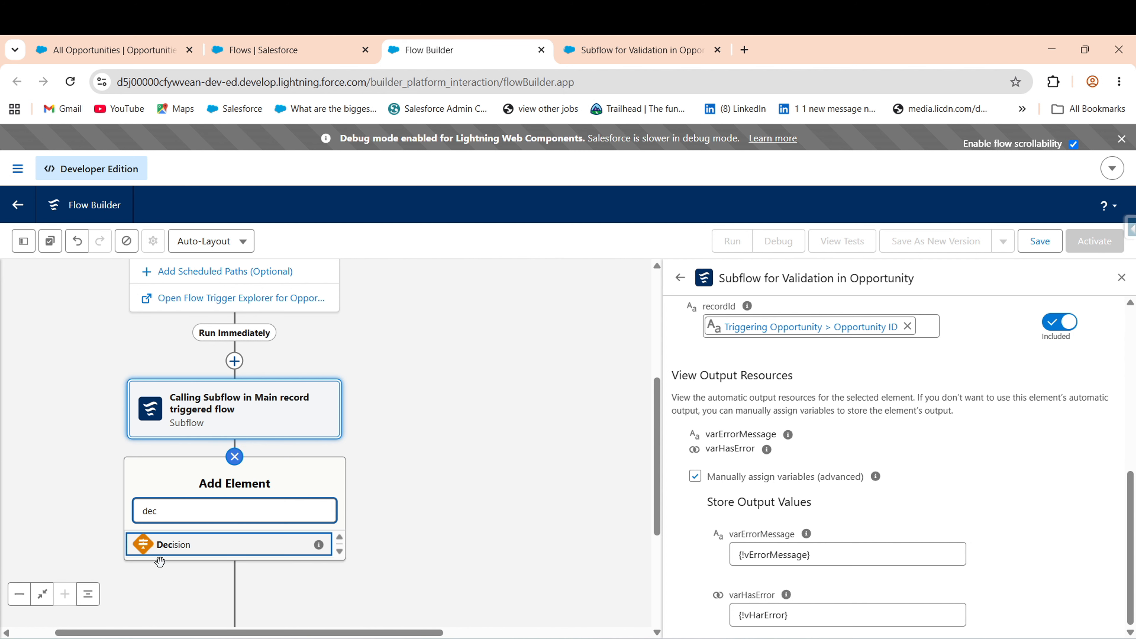
pyautogui.click(178, 552)
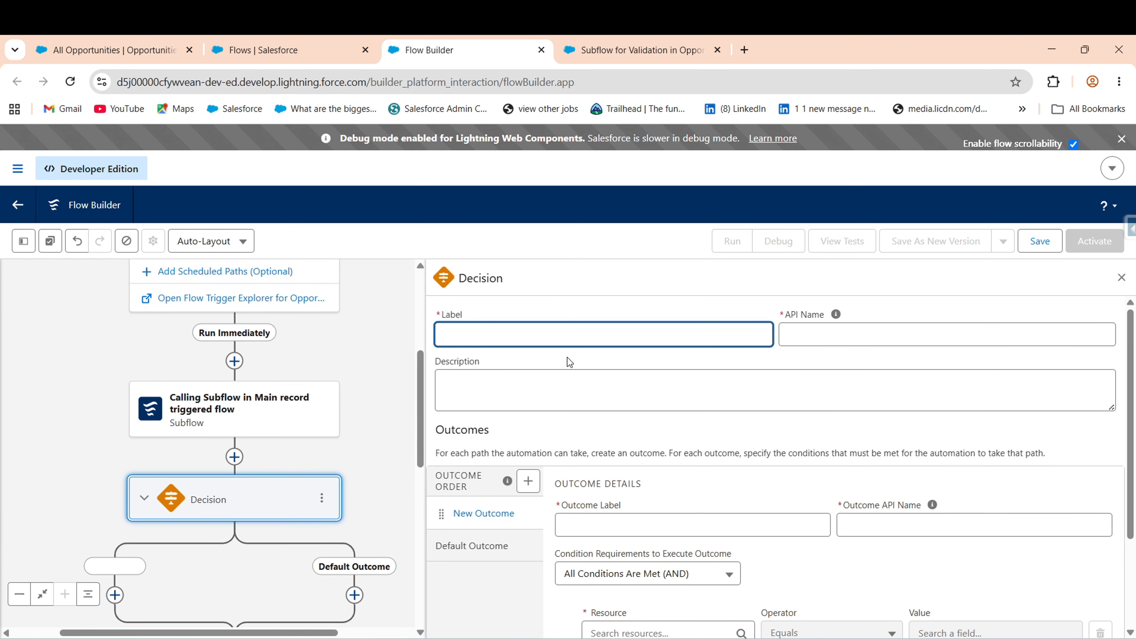
pyautogui.write('Cehck')
pyautogui.press('BackSpace')
pyautogui.press('BackSpace')
pyautogui.press('BackSpace')
pyautogui.press('BackSpace')
pyautogui.write('heck condition for subflow error')
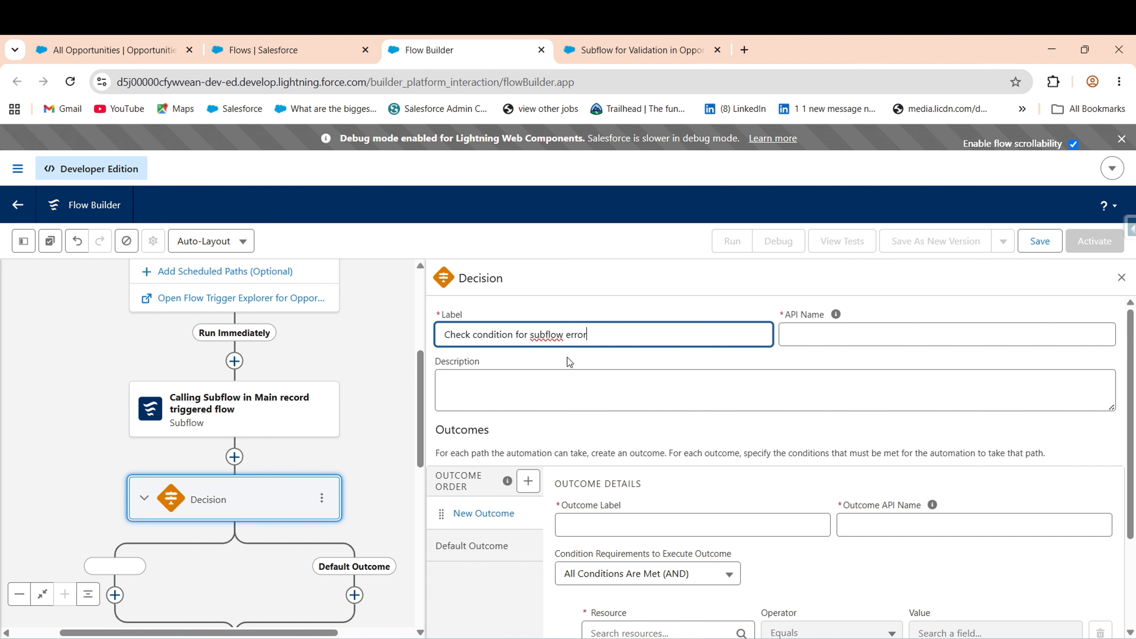
pyautogui.click(759, 426)
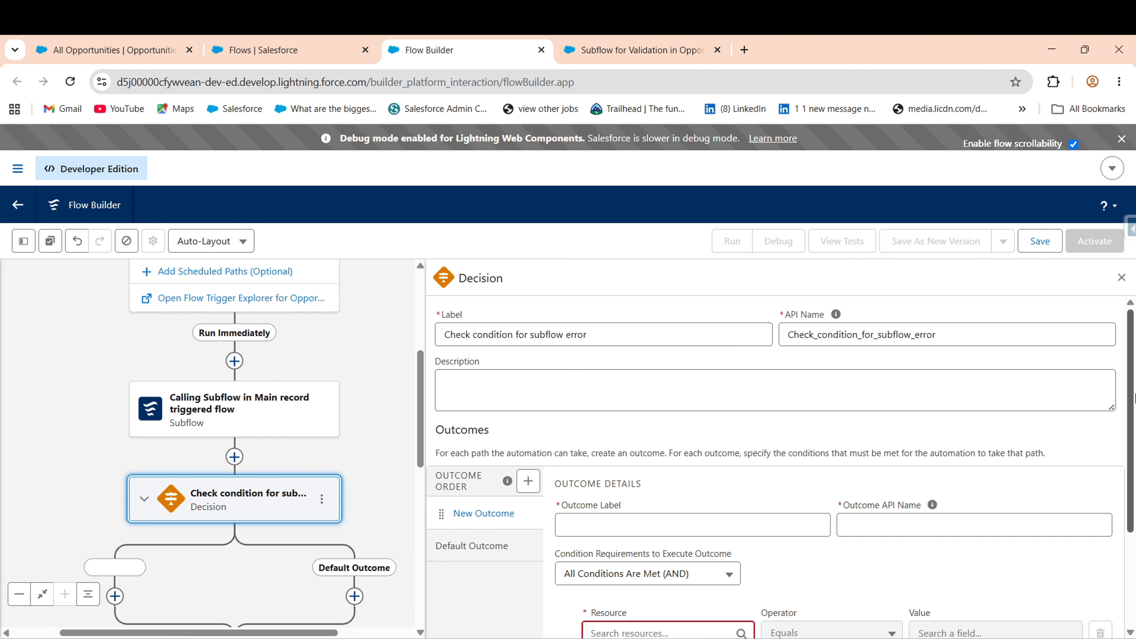
# - Label the Decision's new outcome "Yes" and fill in its matching API name
pyautogui.moveTo(1130, 436); pyautogui.dragTo(1130, 533)
pyautogui.click(687, 385)
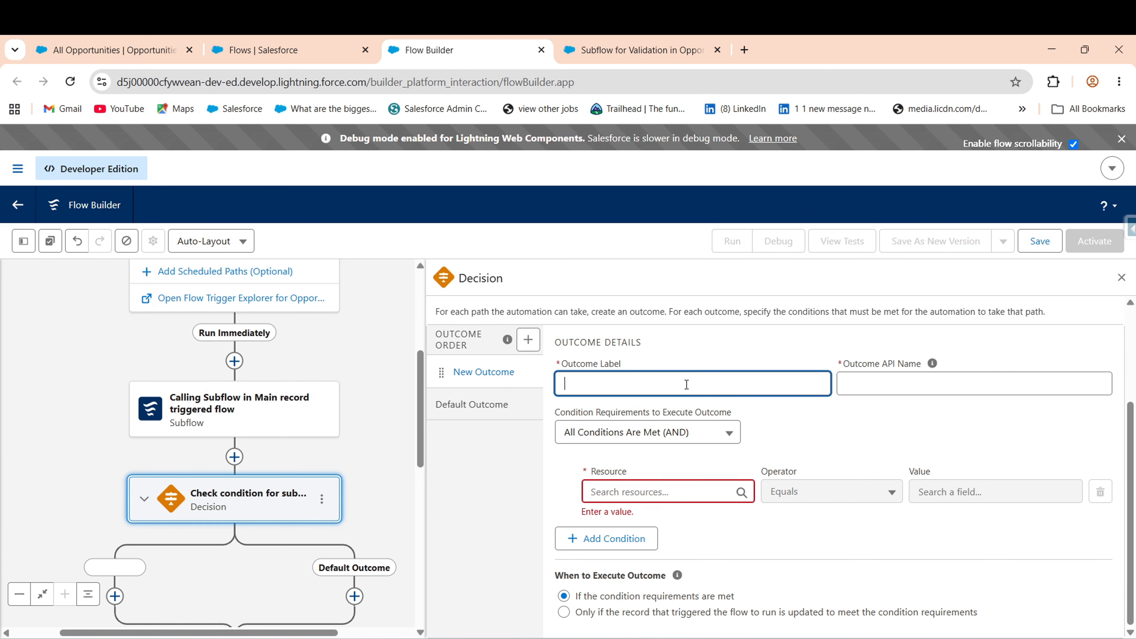
pyautogui.write('Yes')
pyautogui.click(858, 427)
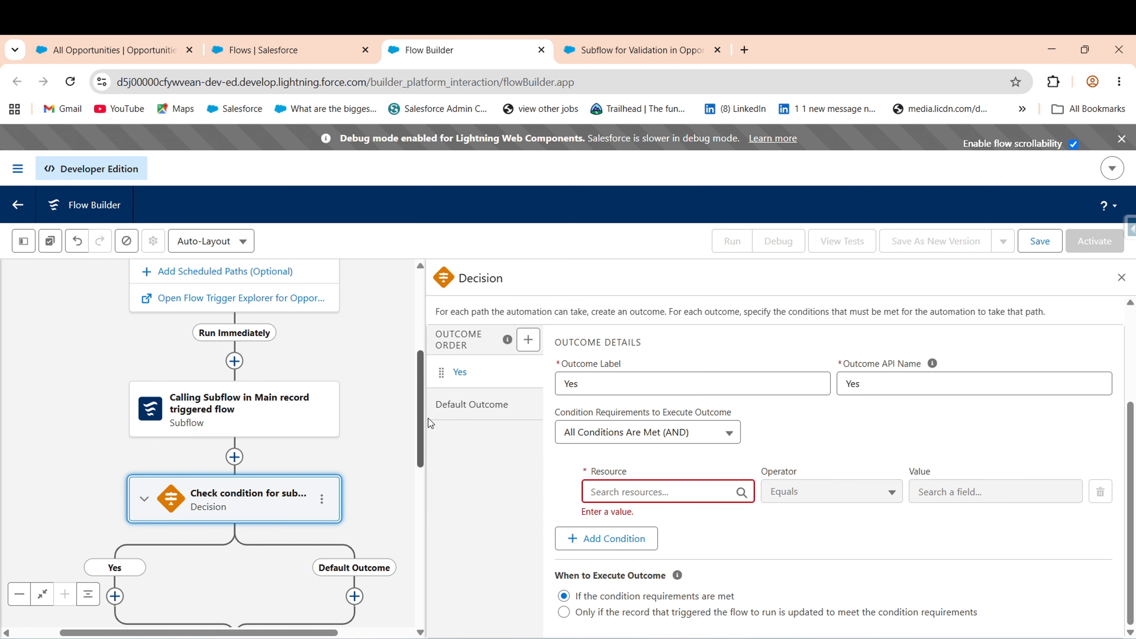
# - Set the Yes outcome's condition to vHarError Equals True and check it against the subflow's Add Custom Error assignment
pyautogui.click(650, 491)
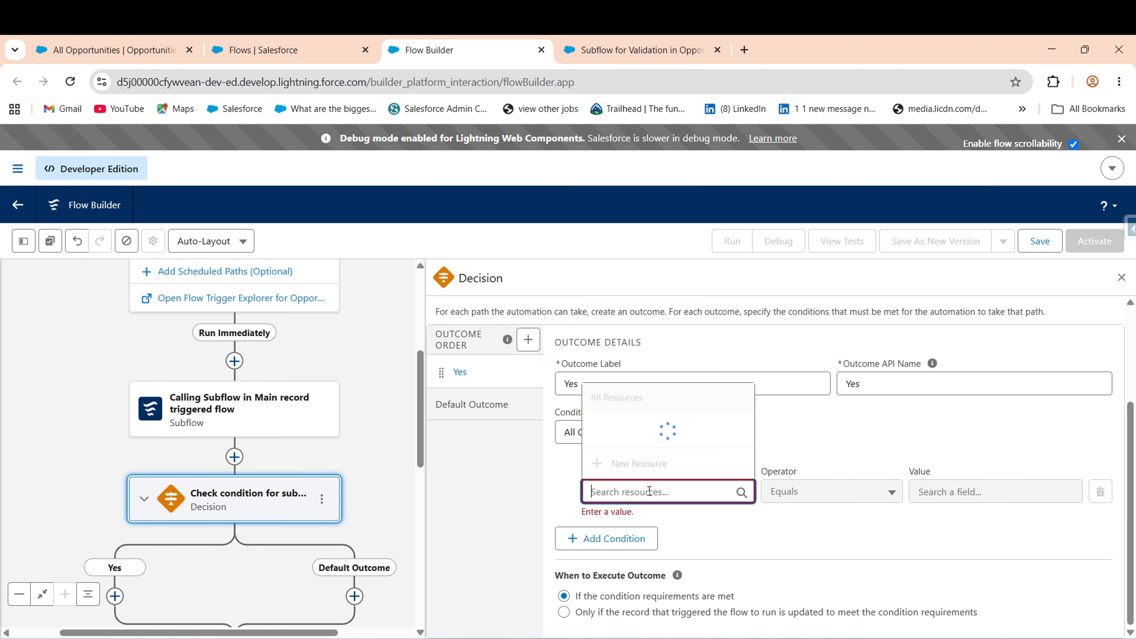
pyautogui.click(645, 371)
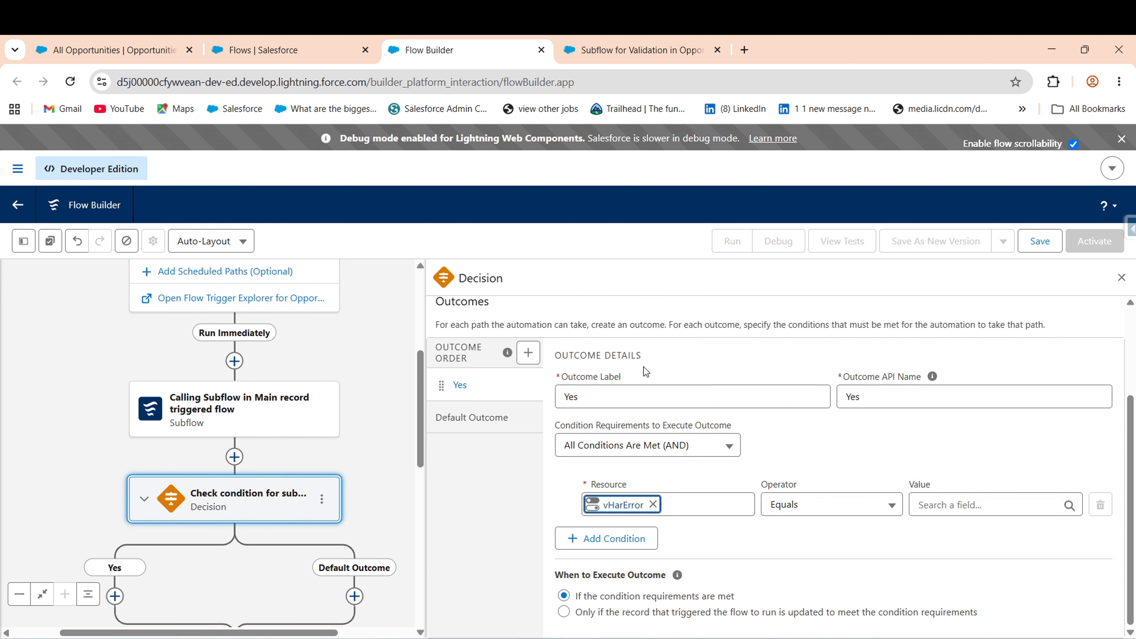
pyautogui.click(969, 503)
pyautogui.write('tr')
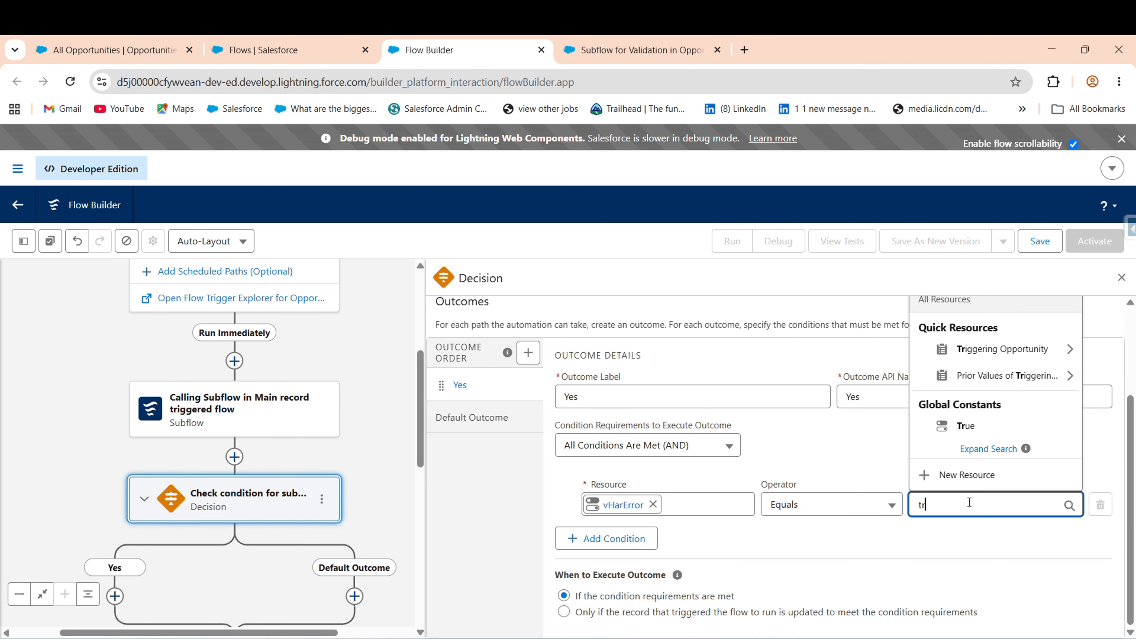
pyautogui.click(964, 428)
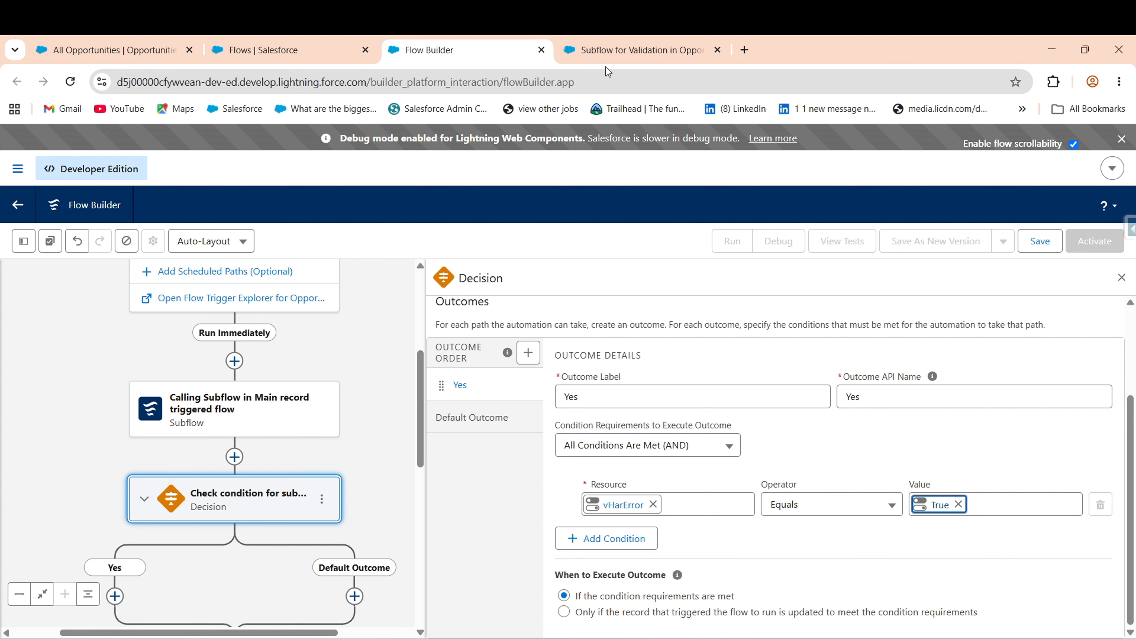
pyautogui.click(612, 50)
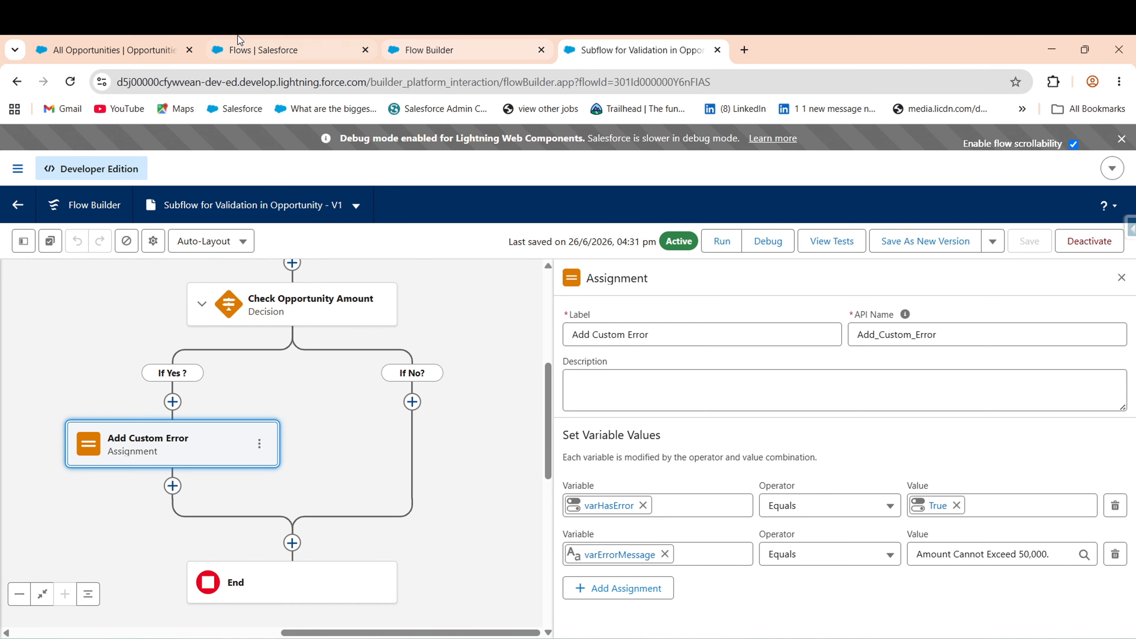
pyautogui.click(244, 45)
pyautogui.click(492, 54)
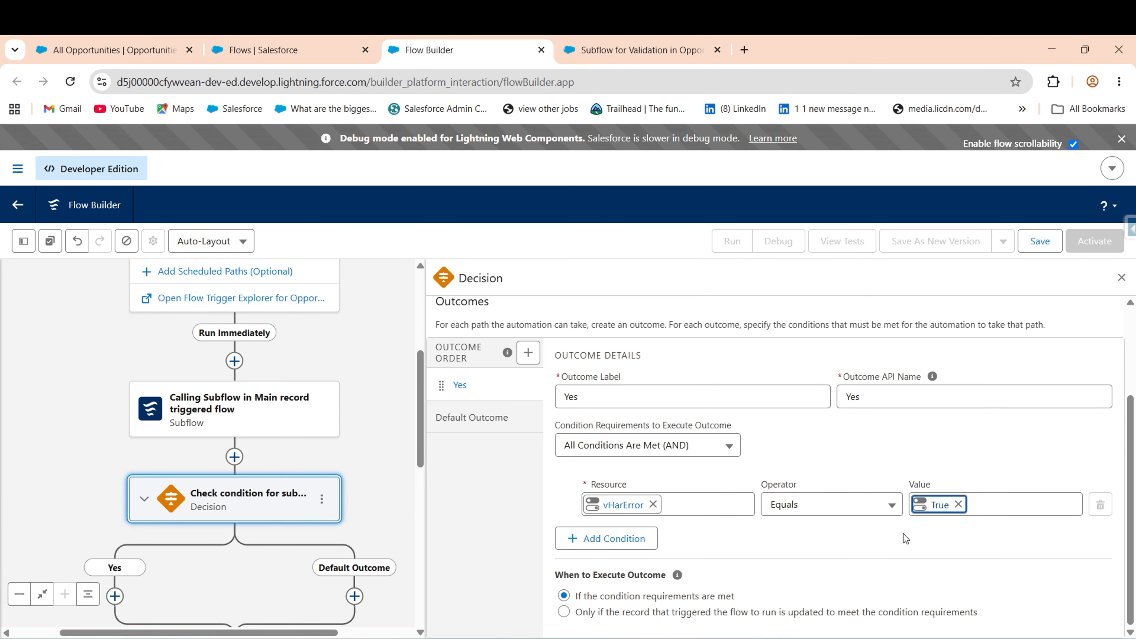
# - Rename the Decision's default outcome to "No" and return to the Yes outcome's details
pyautogui.scroll(-2, 154, 595)
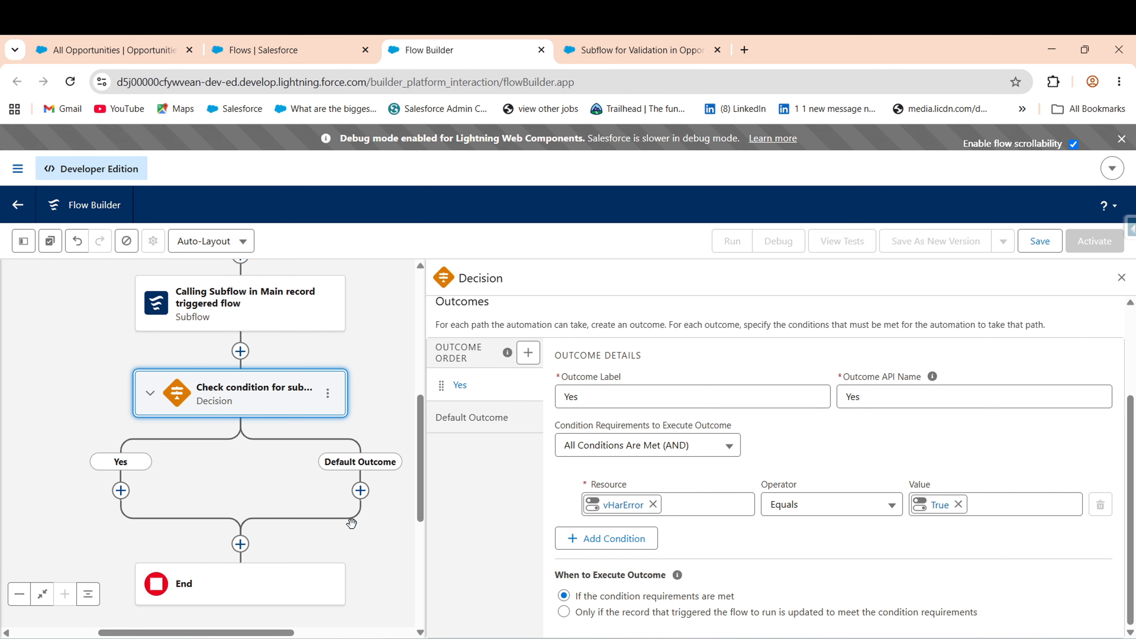
pyautogui.click(489, 407)
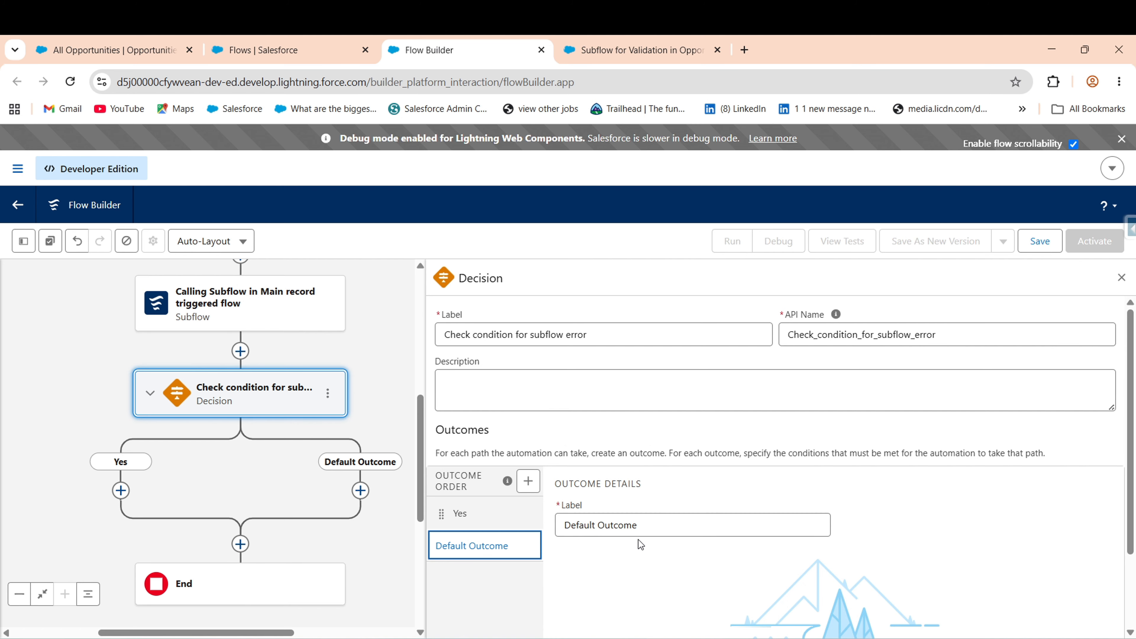
pyautogui.click(641, 530)
pyautogui.hotkey('ctrl', 'a')
pyautogui.press('BackSpace')
pyautogui.write('No')
pyautogui.click(461, 513)
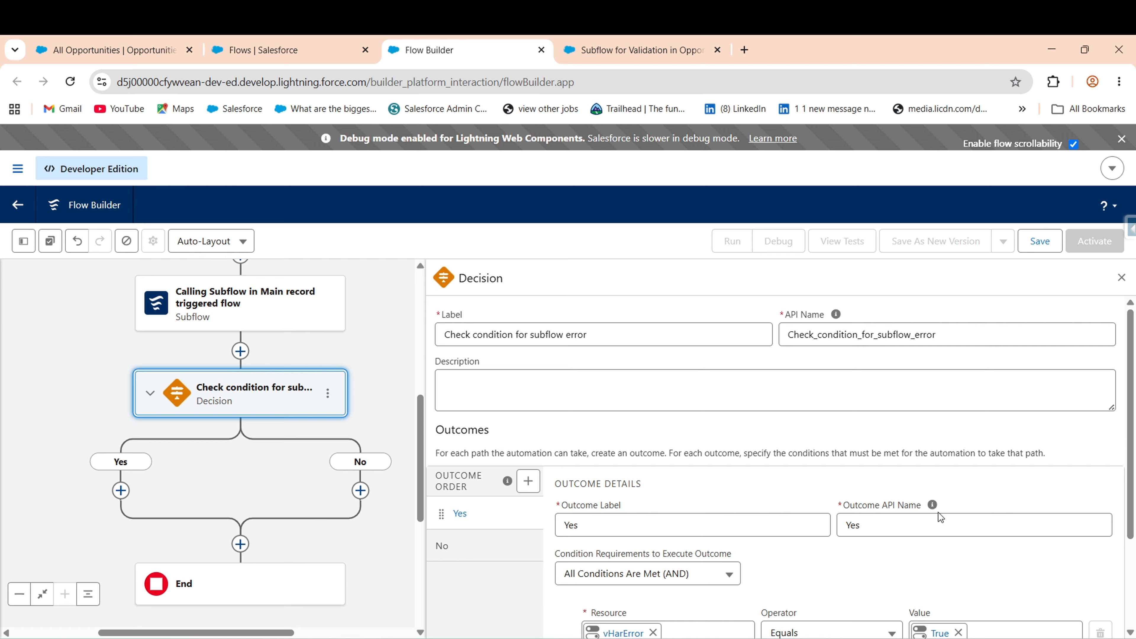
# - Add a Custom Error element on the Yes path, labelled "Error Show Message" with the matching API name
pyautogui.click(121, 490)
pyautogui.write('cus')
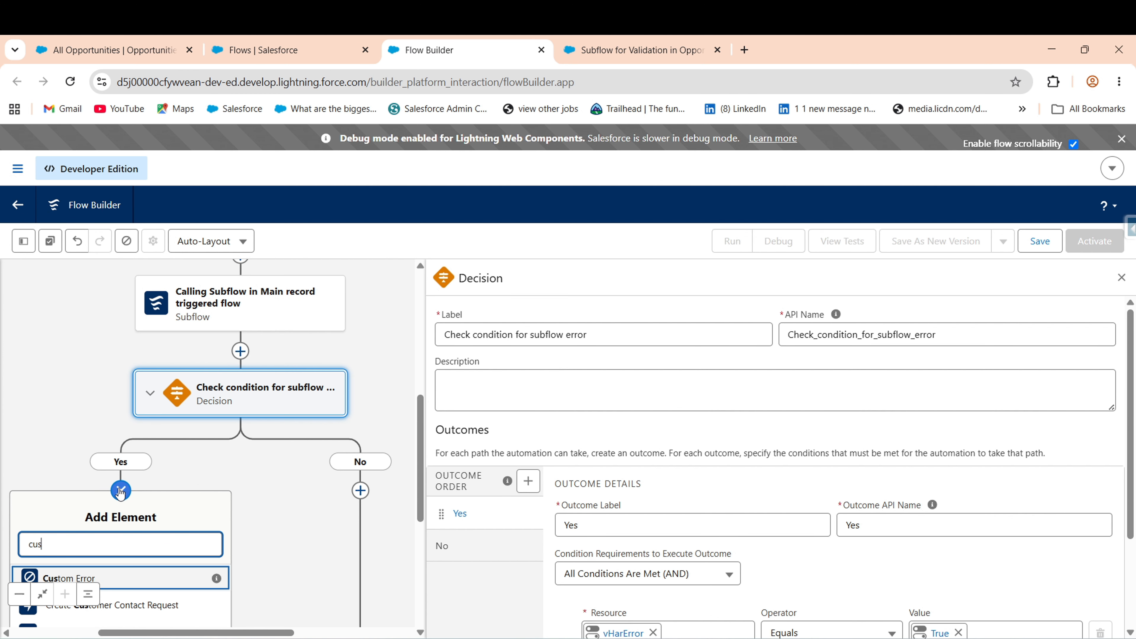
pyautogui.click(172, 577)
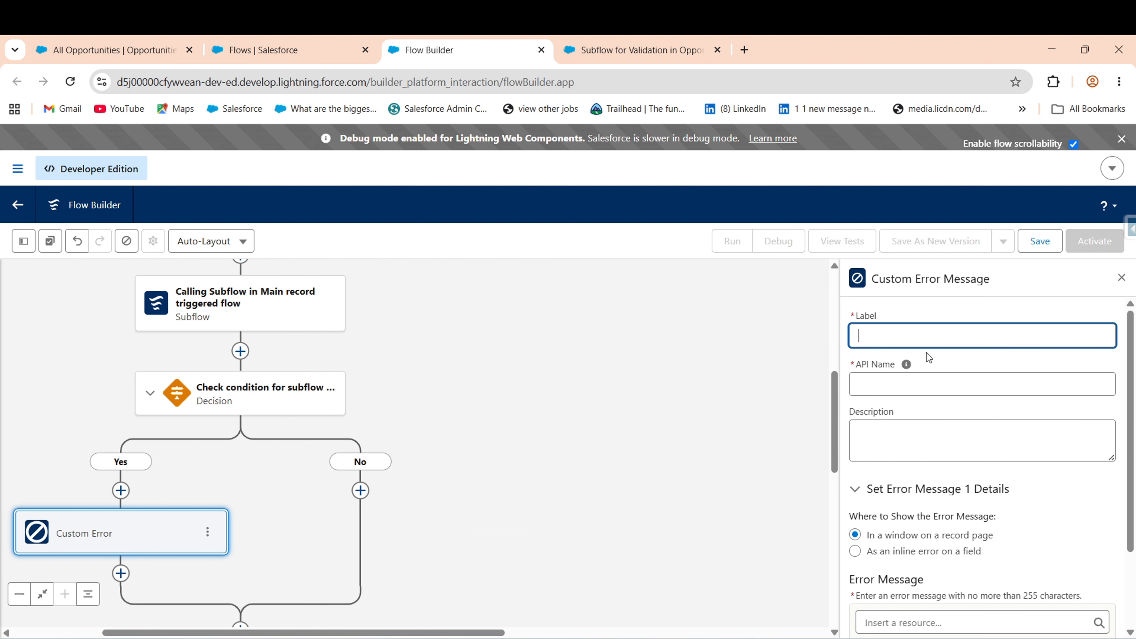
pyautogui.write('Error Show Message')
pyautogui.click(1012, 389)
# - Insert the vErrorMessage variable as the custom error's message and check it against the subflow's Add Custom Error assignment
pyautogui.scroll(-2, 1012, 389)
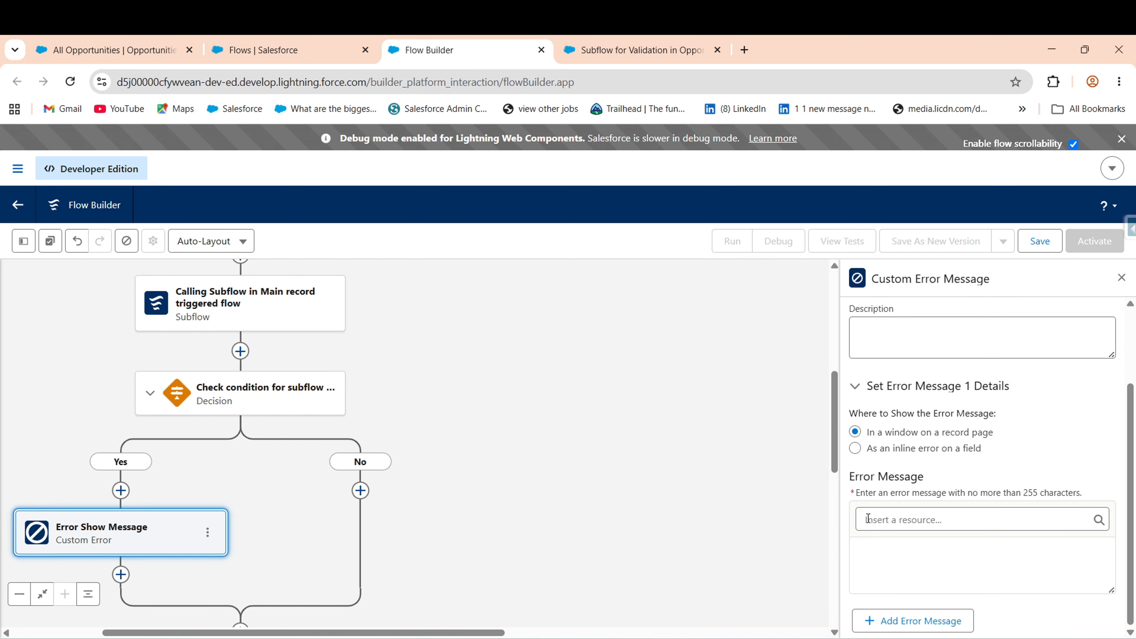
pyautogui.click(936, 571)
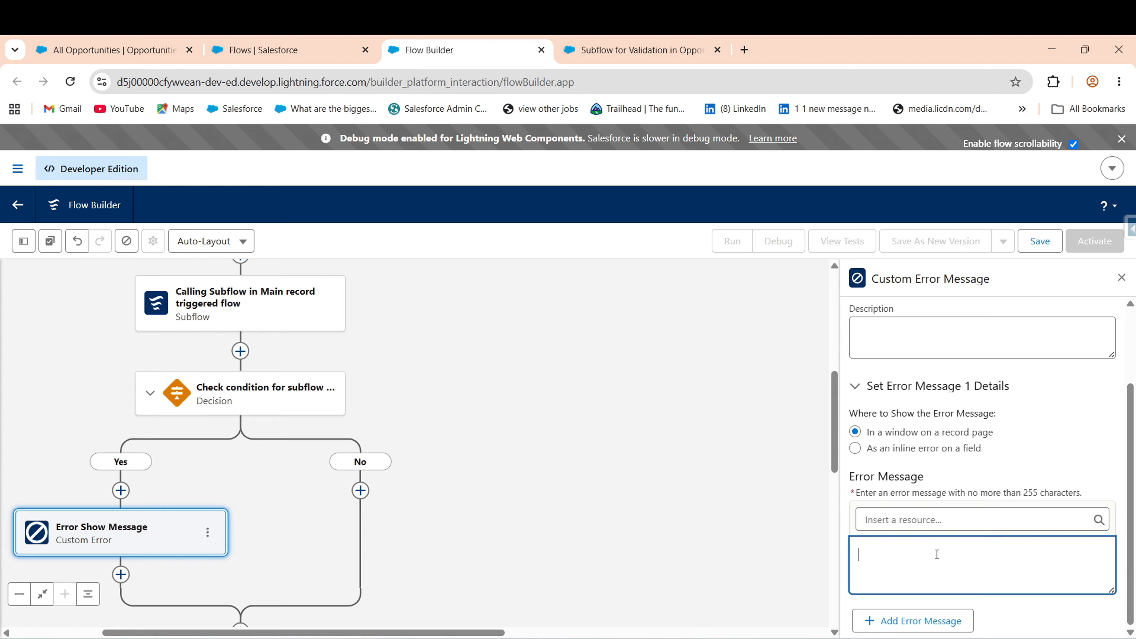
pyautogui.click(912, 514)
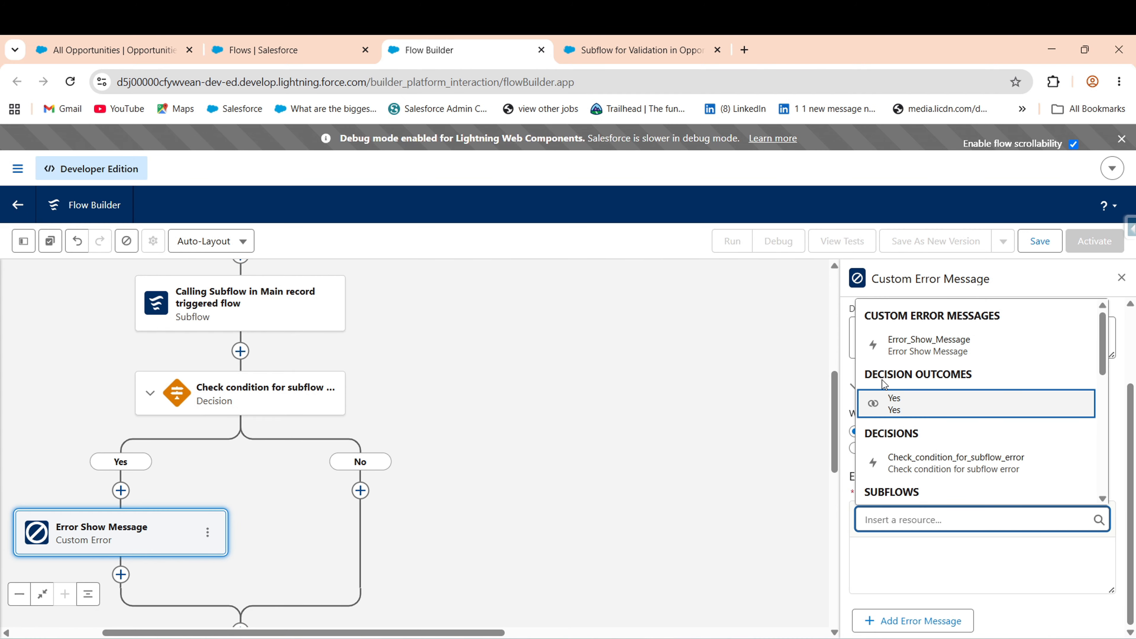
pyautogui.scroll(-3, 924, 403)
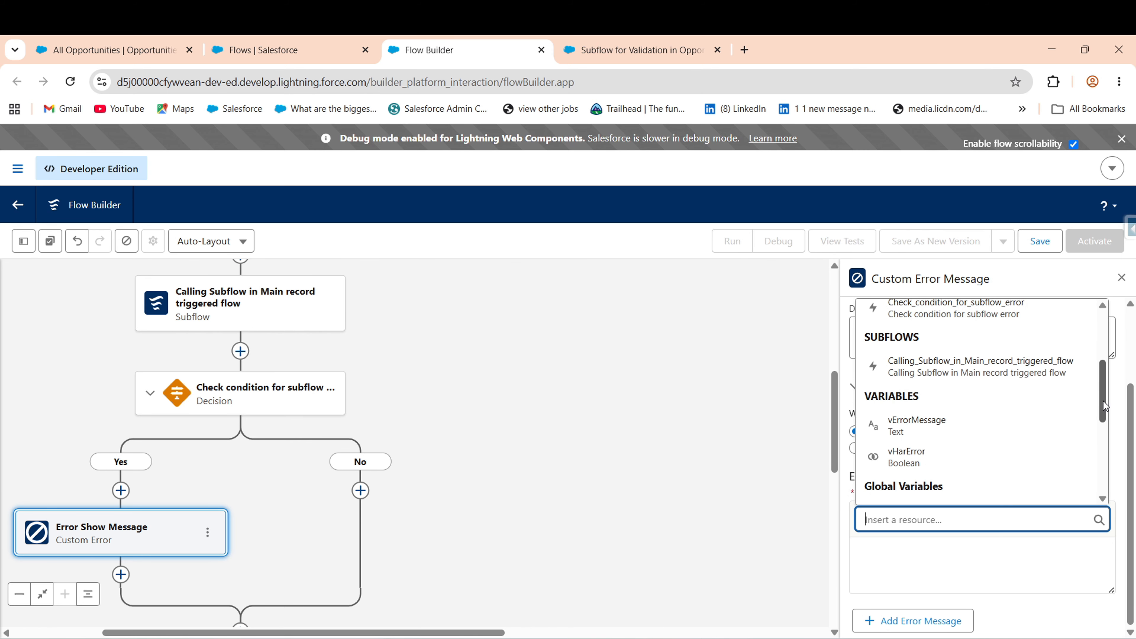
pyautogui.click(924, 410)
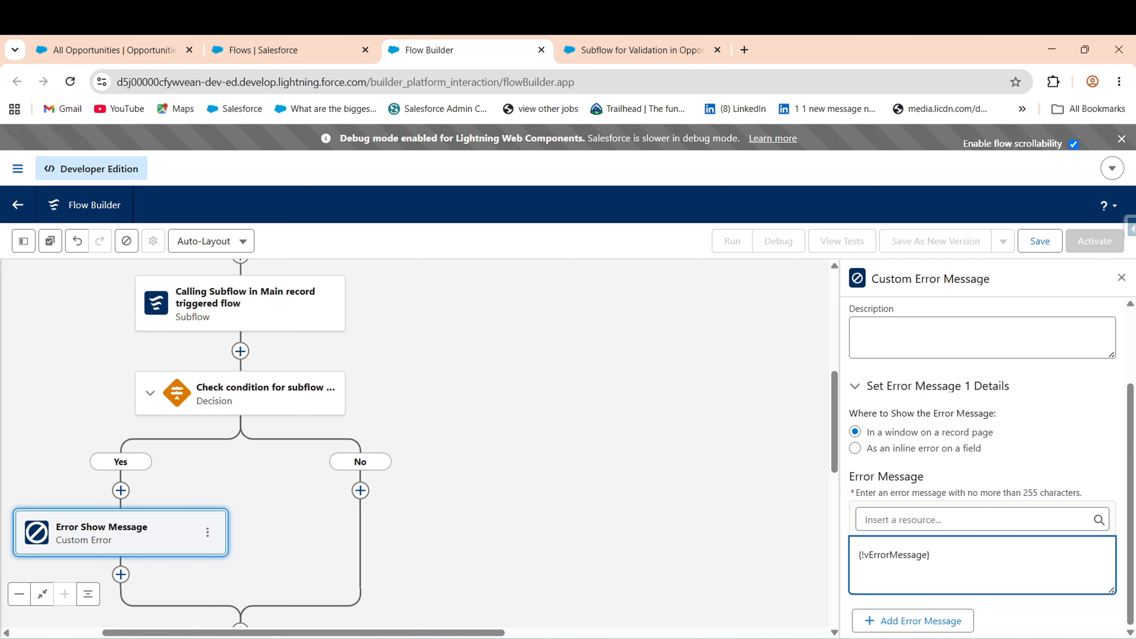
pyautogui.click(610, 47)
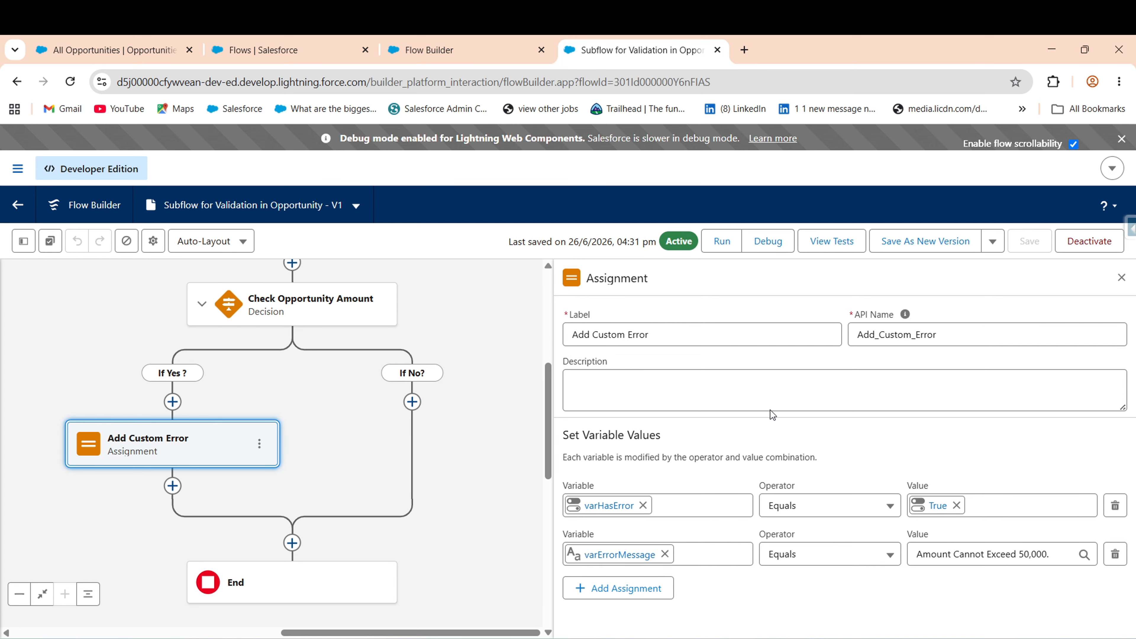
pyautogui.click(345, 47)
pyautogui.click(470, 45)
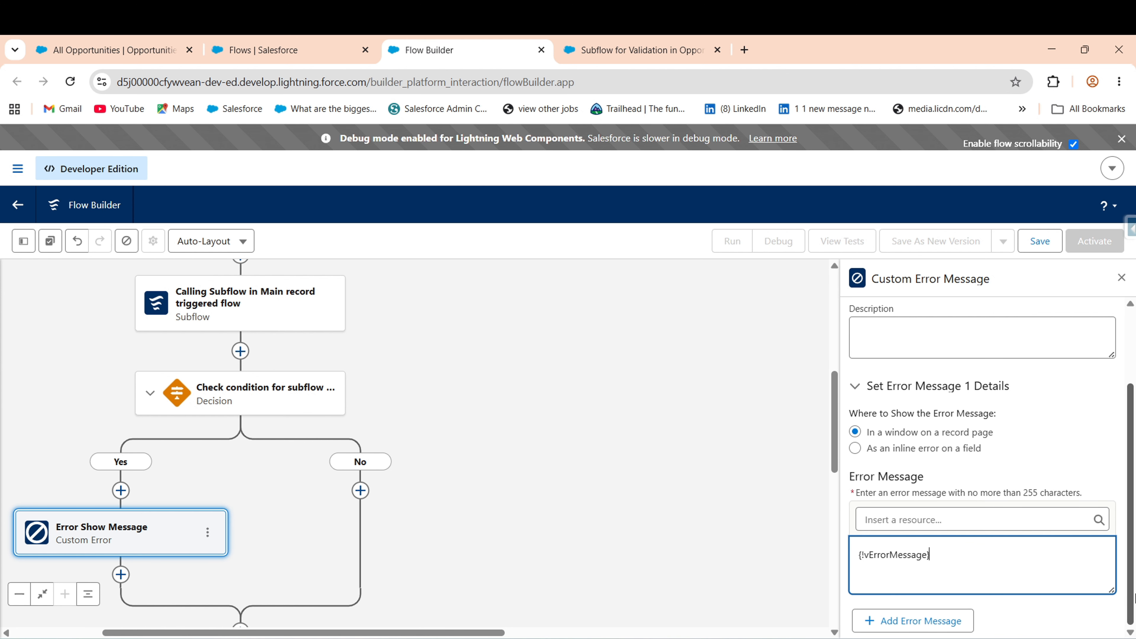
# - Save the flow with the label "Validation Rule in Opportunity" and the matching API name
pyautogui.click(1040, 241)
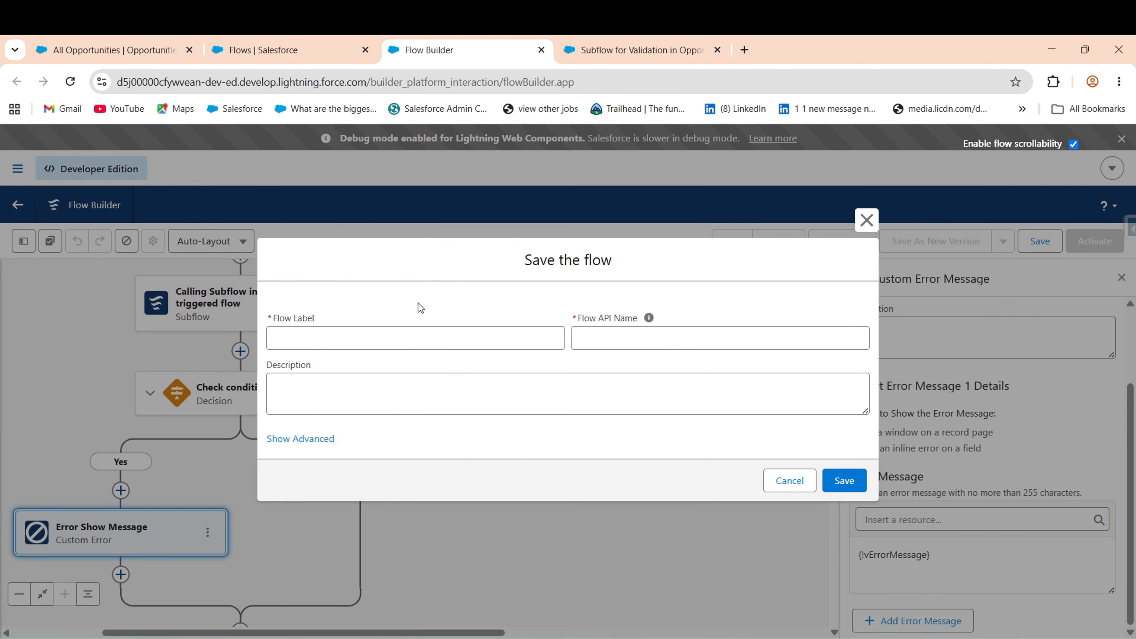
pyautogui.write('Validatio')
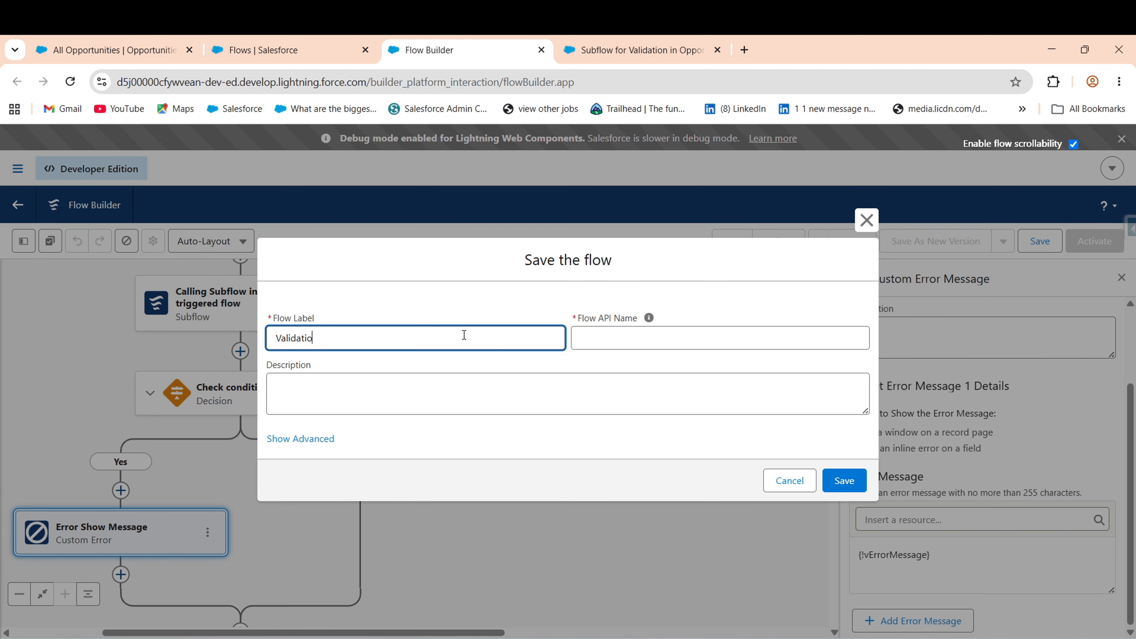
pyautogui.write('n Rule in Opportnnty')
pyautogui.write('unity')
pyautogui.click(740, 428)
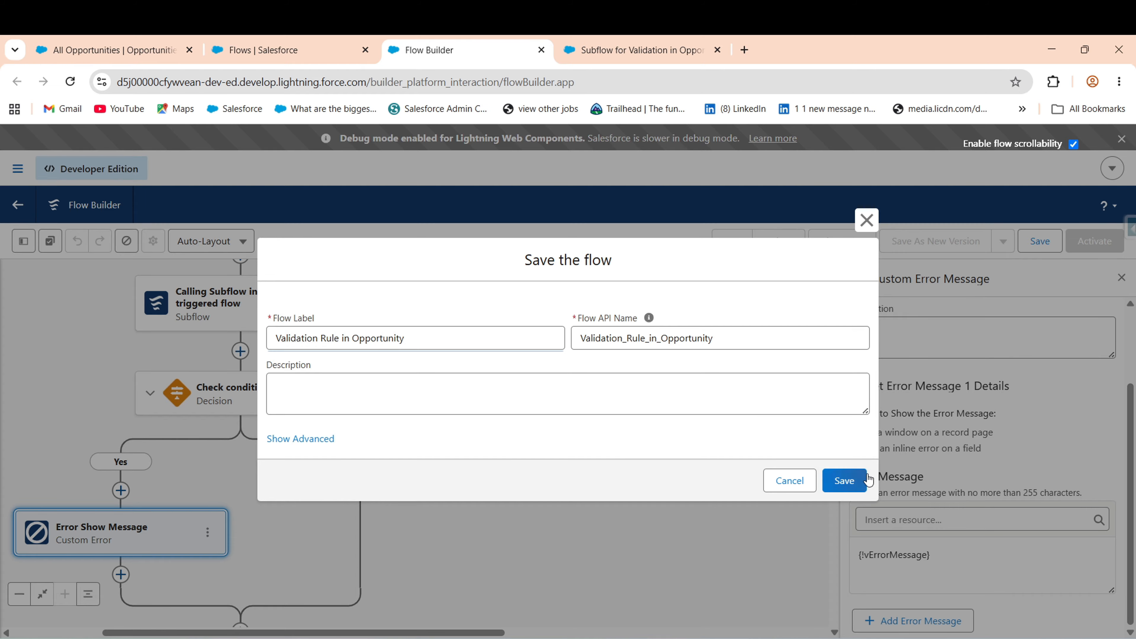
pyautogui.click(840, 478)
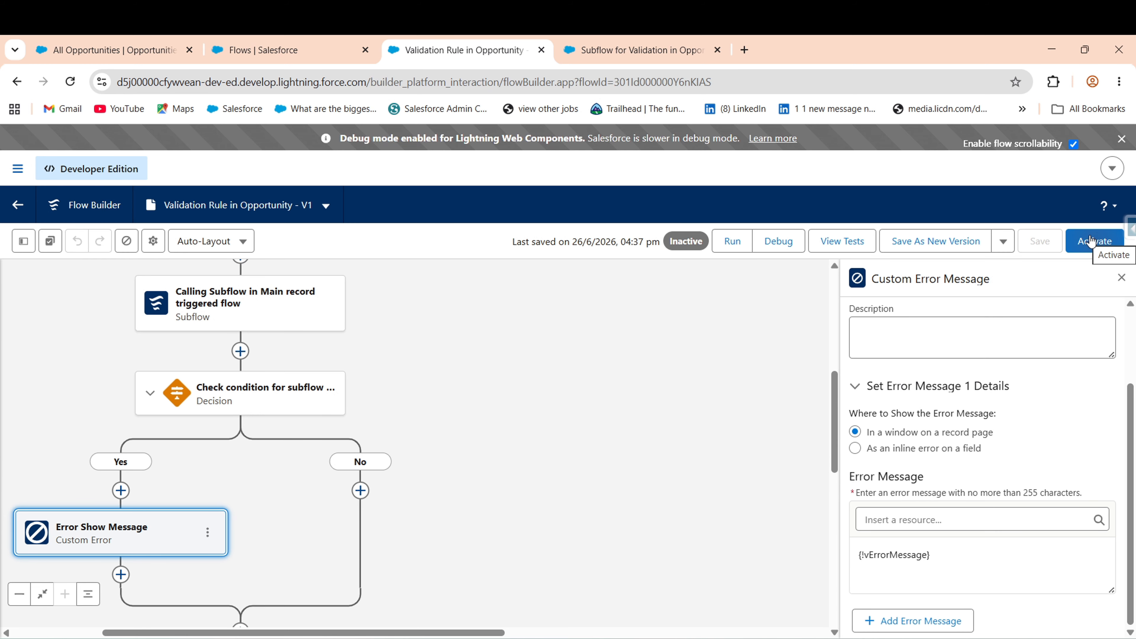
# - Open the sixth record in the All Opportunities list and show its details
pyautogui.hotkey('ctrl', 'shift', 'Tab')
pyautogui.hotkey('ctrl', 'shift', 'Tab')
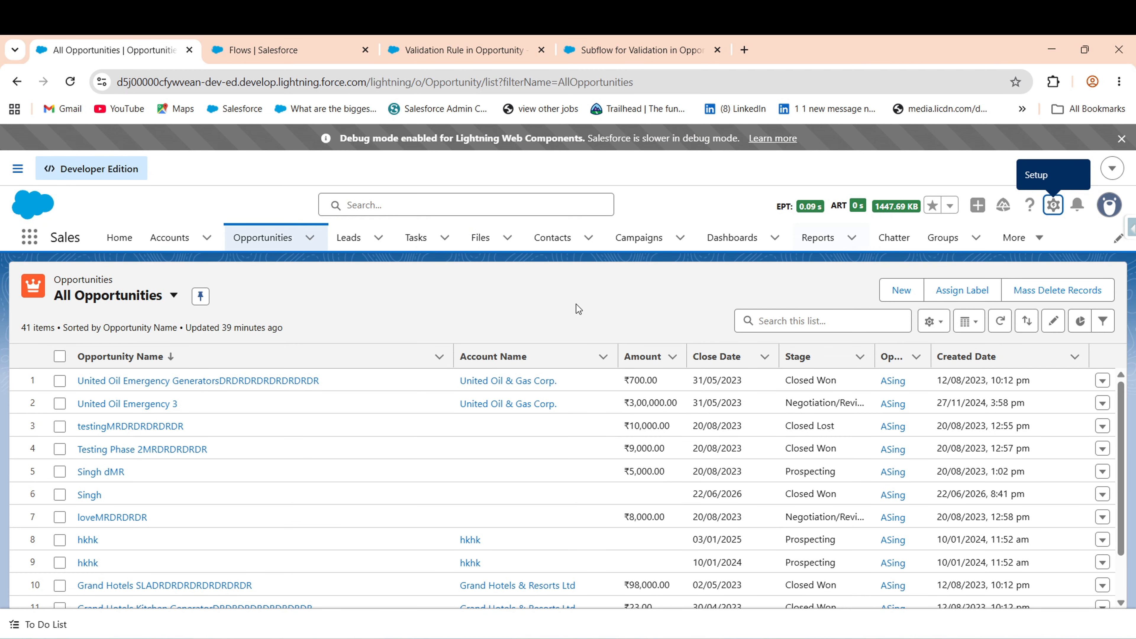
pyautogui.click(287, 238)
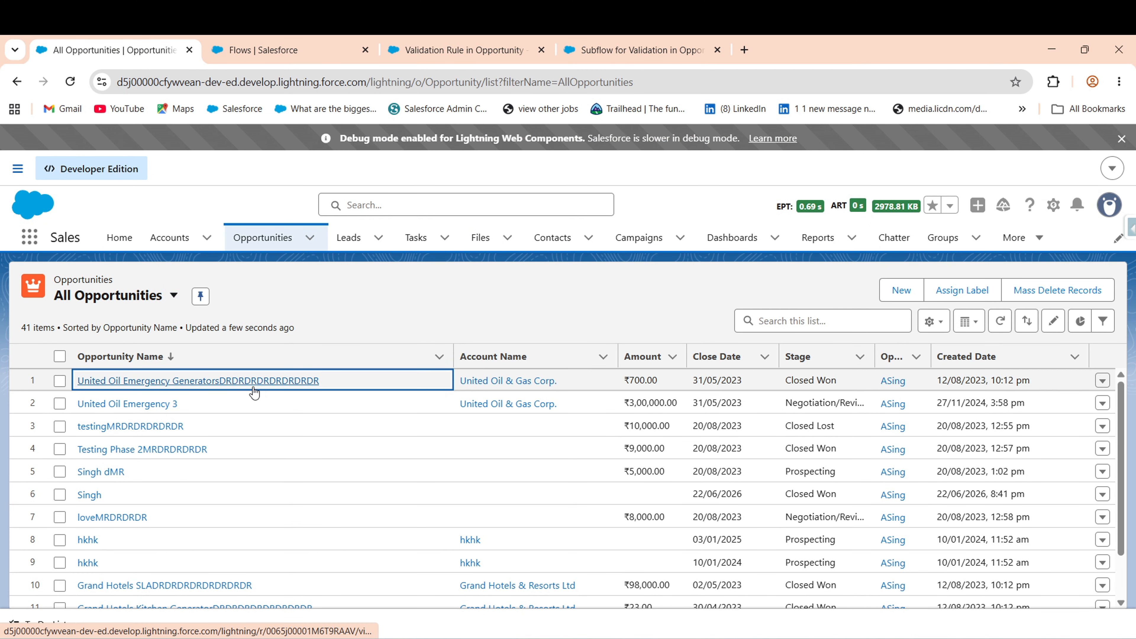
pyautogui.click(105, 492)
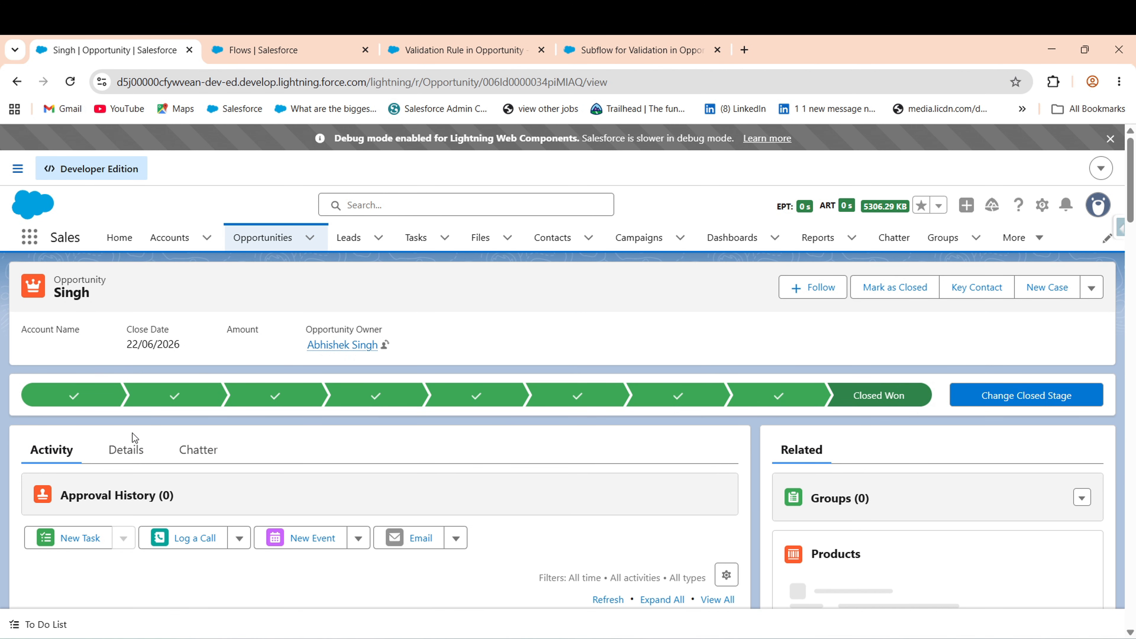
pyautogui.click(134, 450)
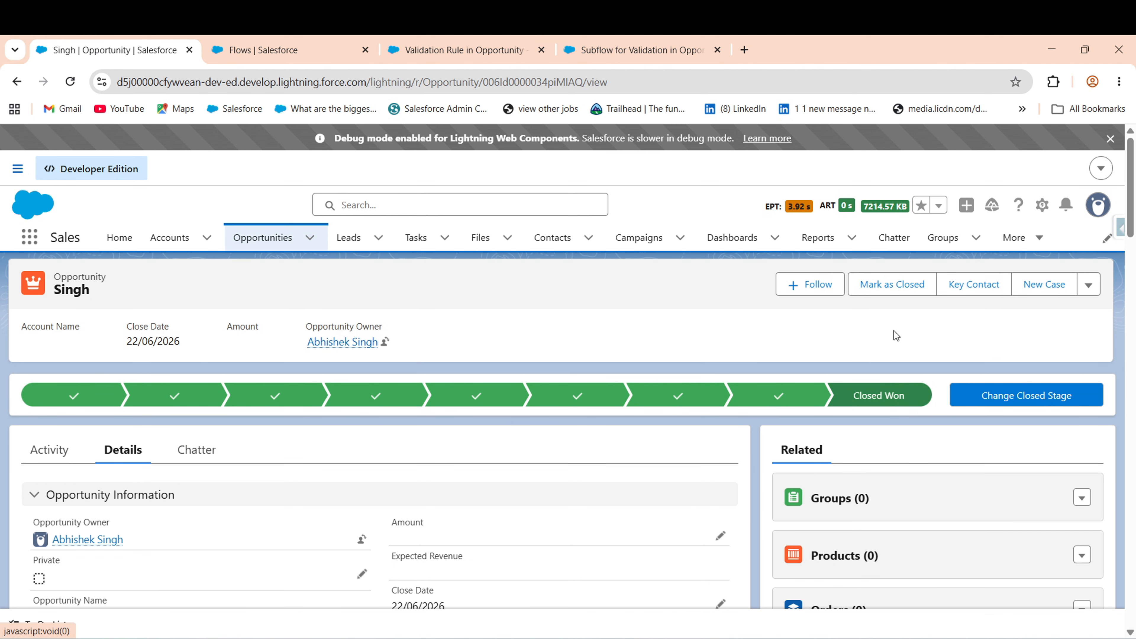
# - Set the opportunity's Amount to 60000 and save the record
pyautogui.moveTo(1131, 188); pyautogui.dragTo(1135, 226)
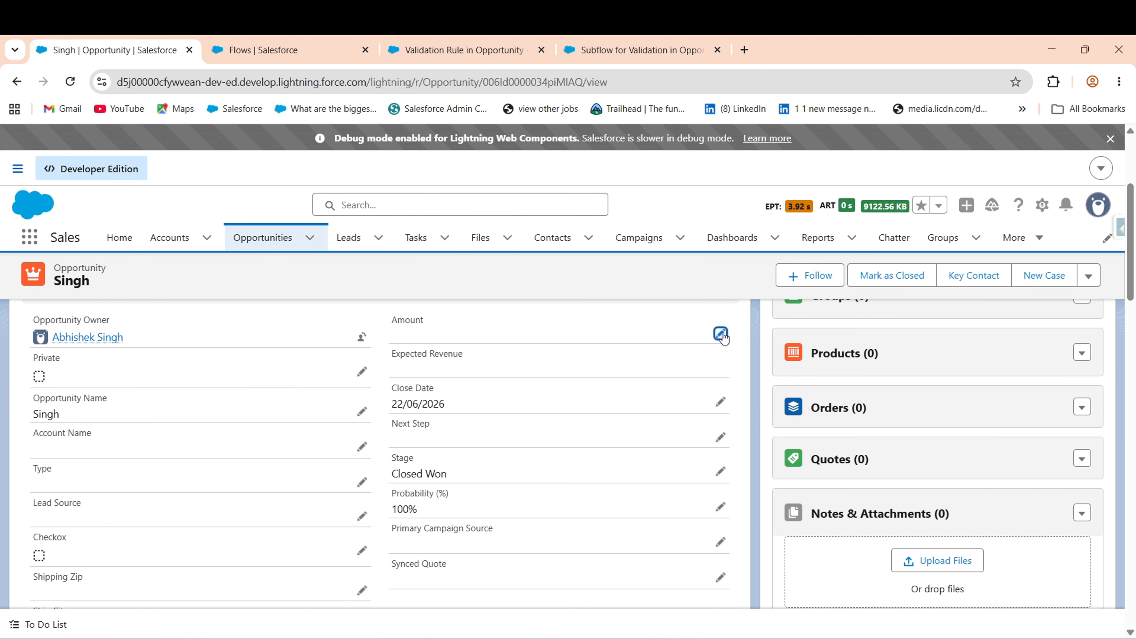
pyautogui.doubleClick(394, 339)
pyautogui.write('600000')
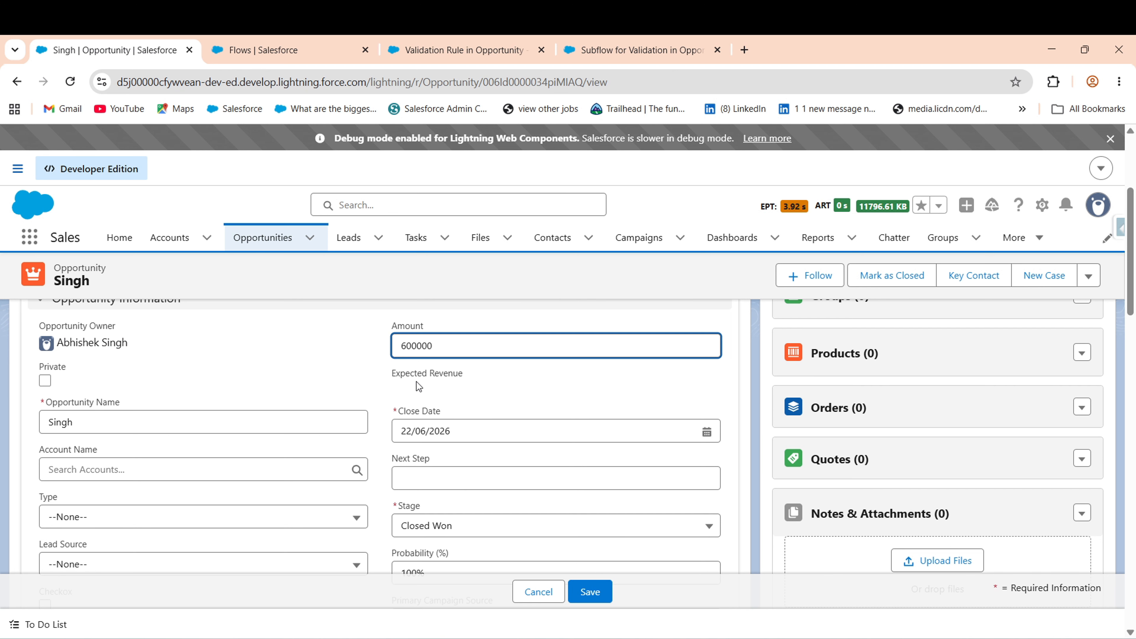
pyautogui.press('BackSpace')
pyautogui.click(628, 400)
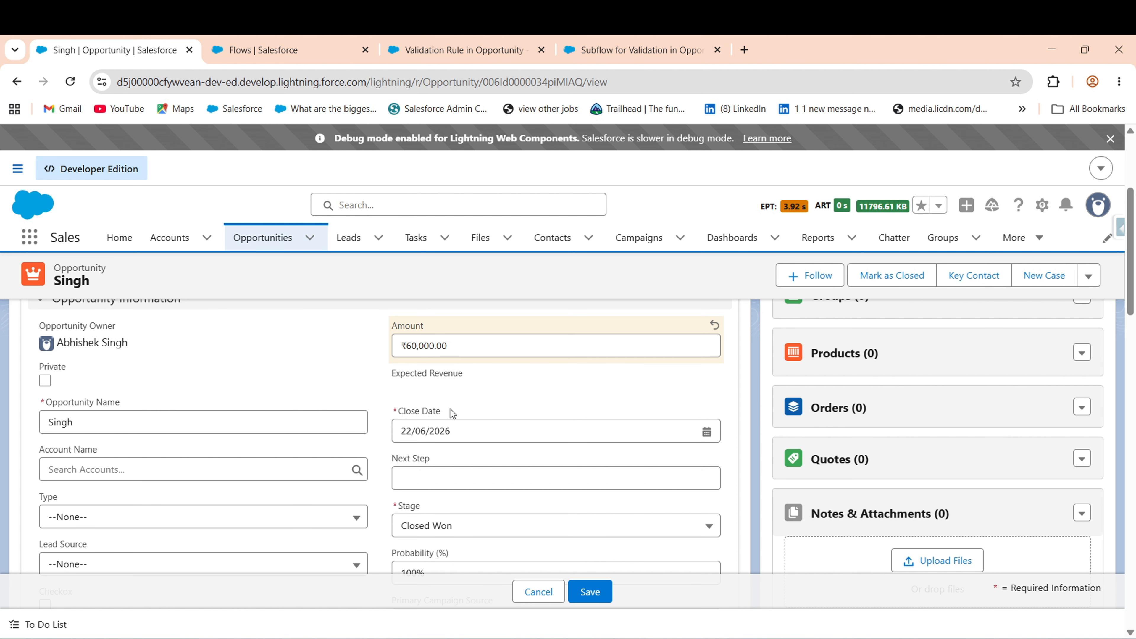
pyautogui.click(595, 592)
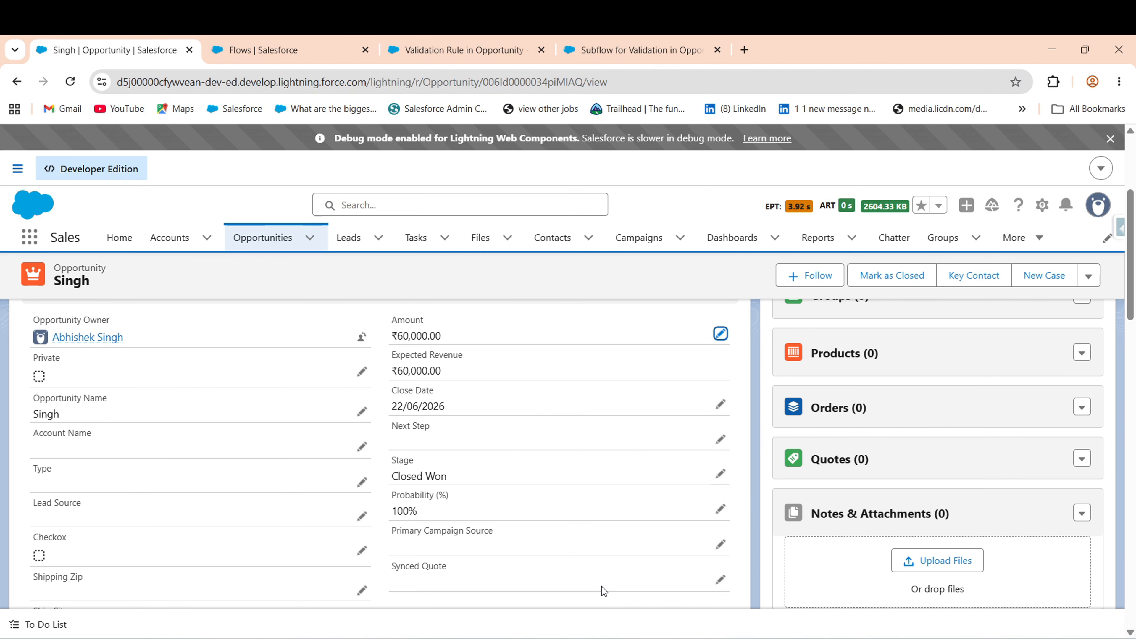
# - Clear the opportunity's Amount and save the record
pyautogui.click(721, 334)
pyautogui.press('BackSpace')
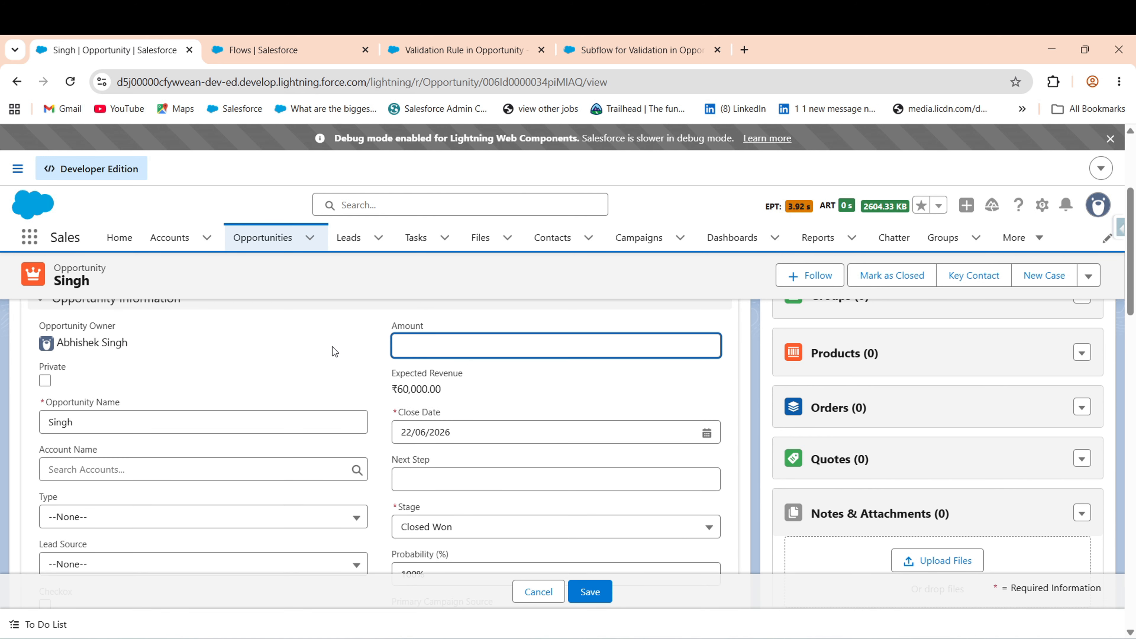
pyautogui.click(589, 595)
# - Activate the Validation Rule in Opportunity flow and check the subflow's activation status
pyautogui.click(465, 50)
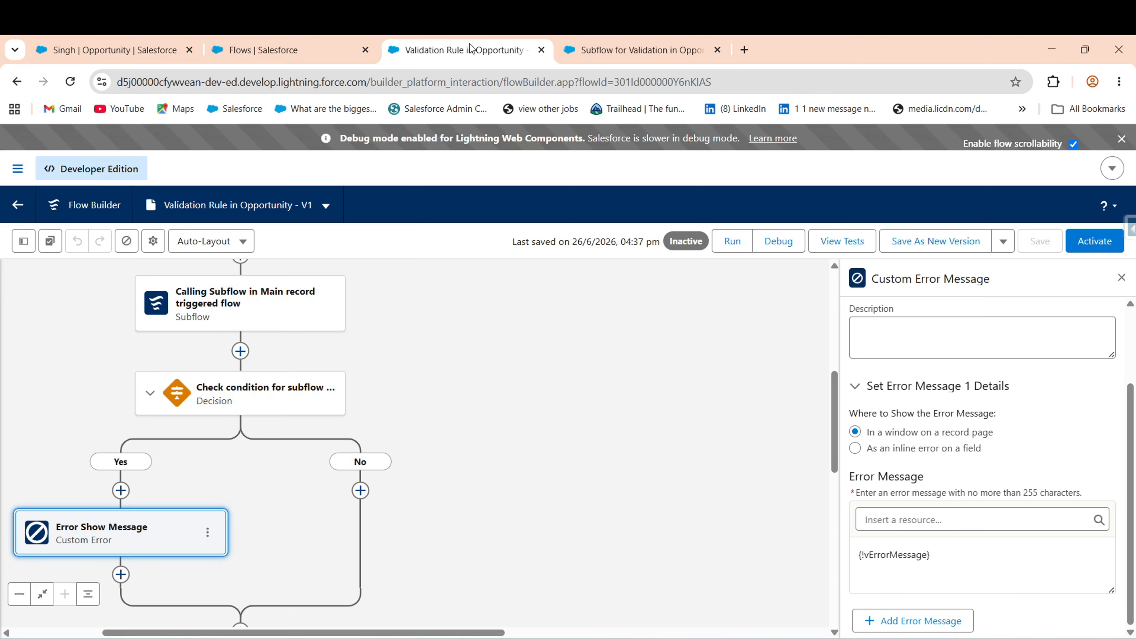
pyautogui.click(1095, 241)
pyautogui.click(583, 47)
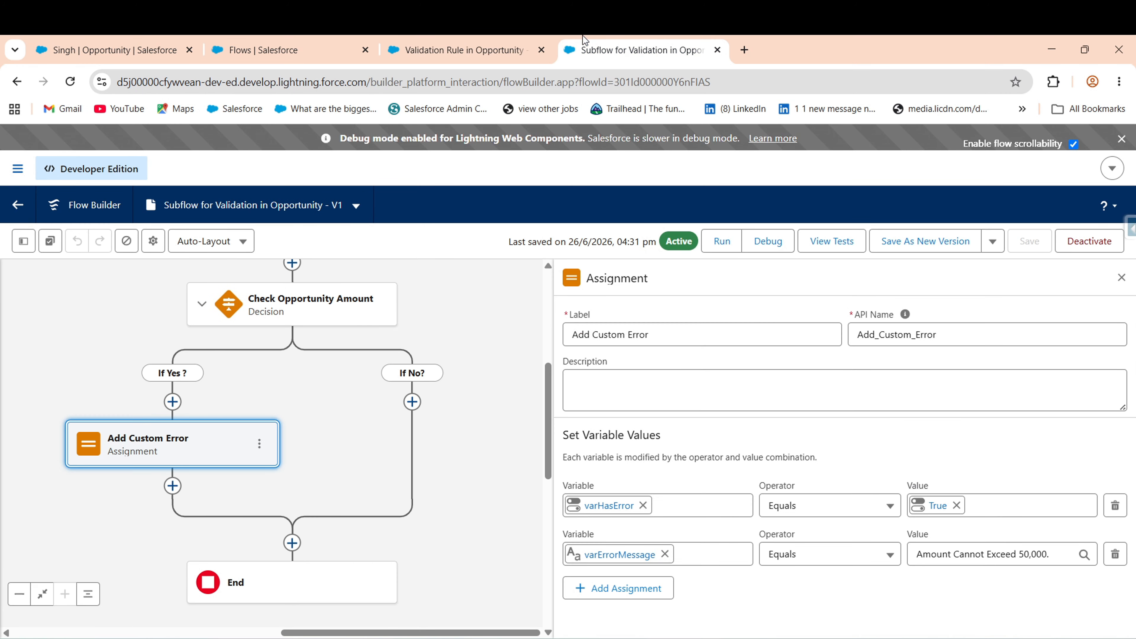
pyautogui.click(471, 48)
# - Reload the opportunity record, try to save it with an Amount of 60000, and review the response
pyautogui.click(103, 50)
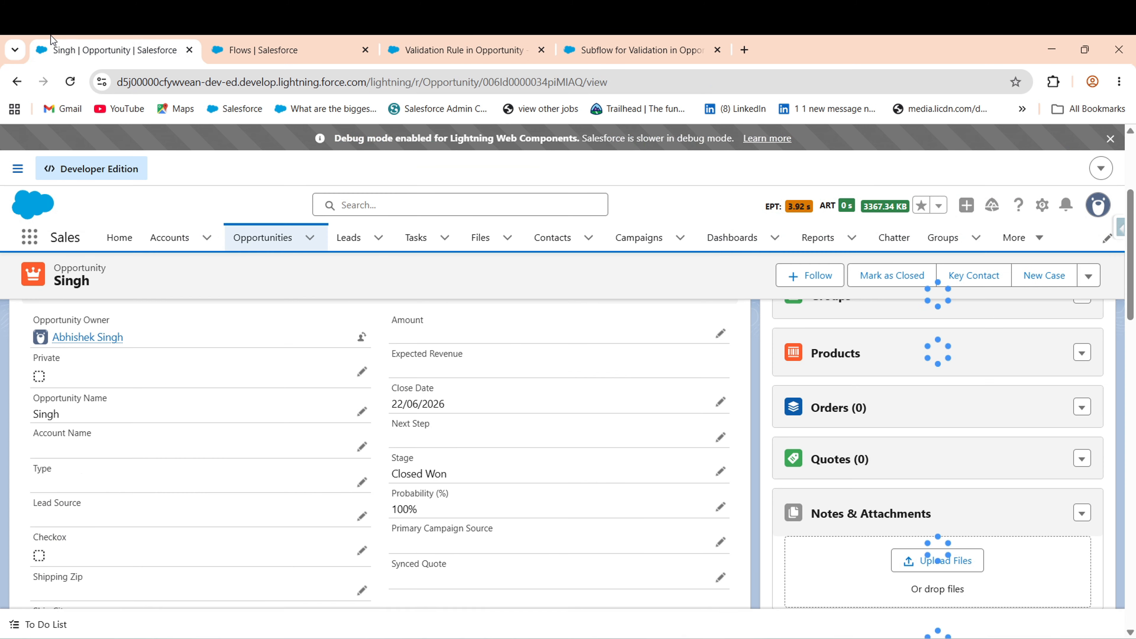
pyautogui.click(70, 82)
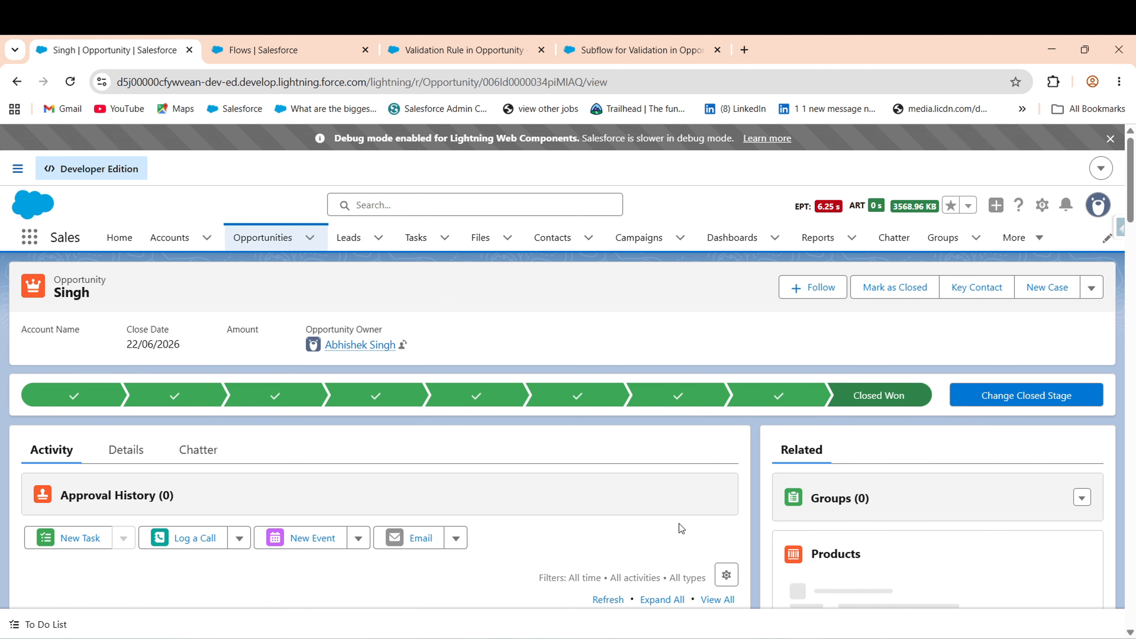
pyautogui.scroll(-4, 723, 359)
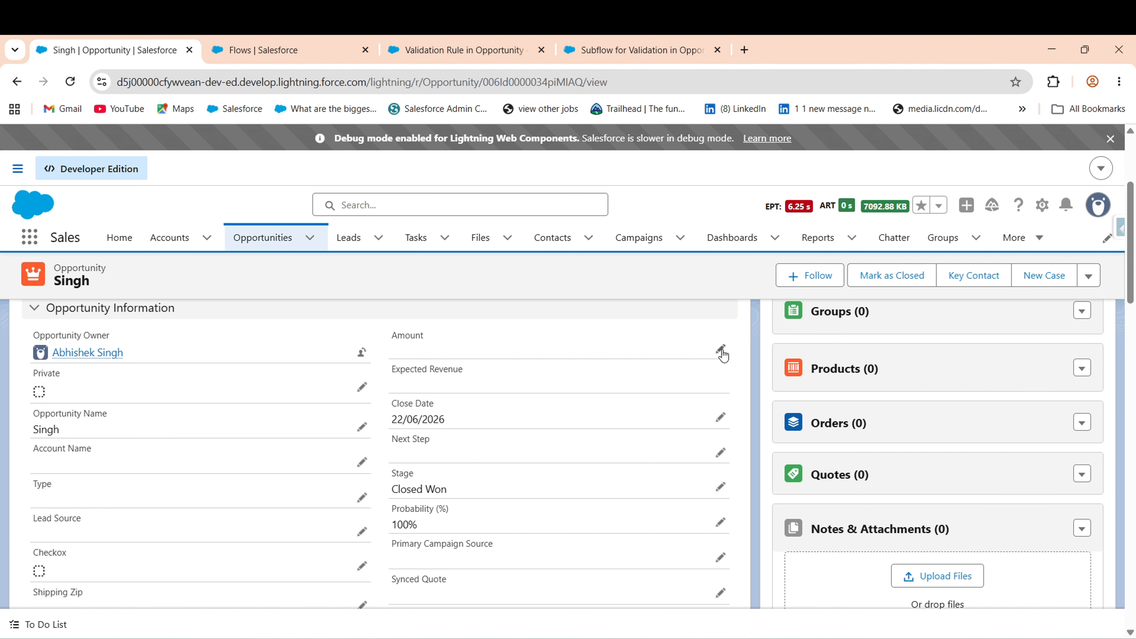
pyautogui.click(718, 355)
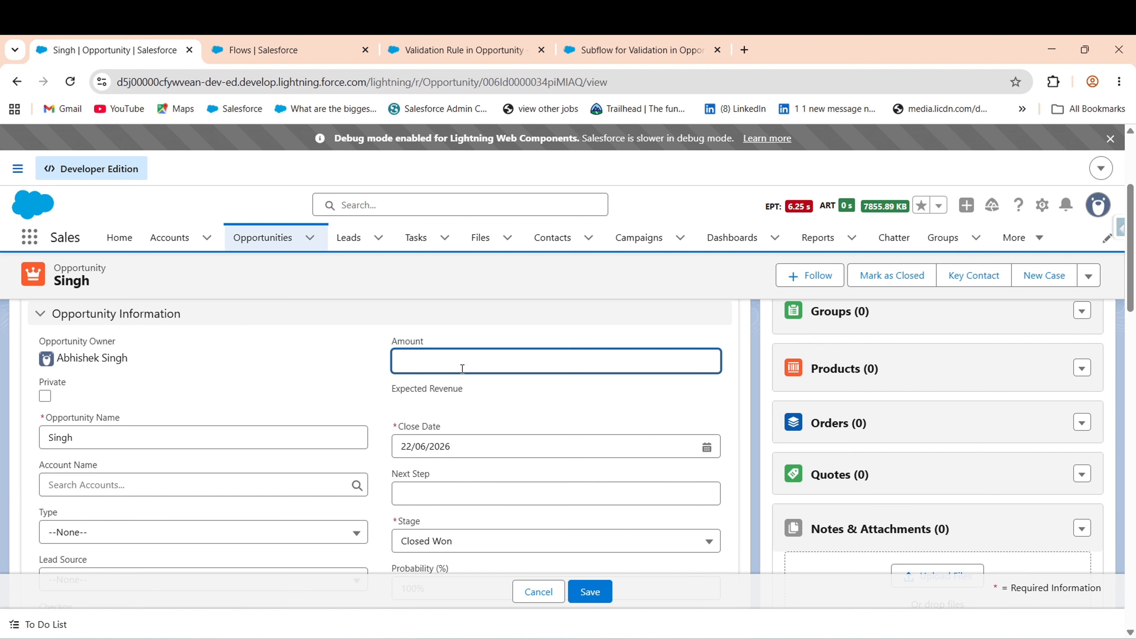
pyautogui.write('60000')
pyautogui.click(509, 404)
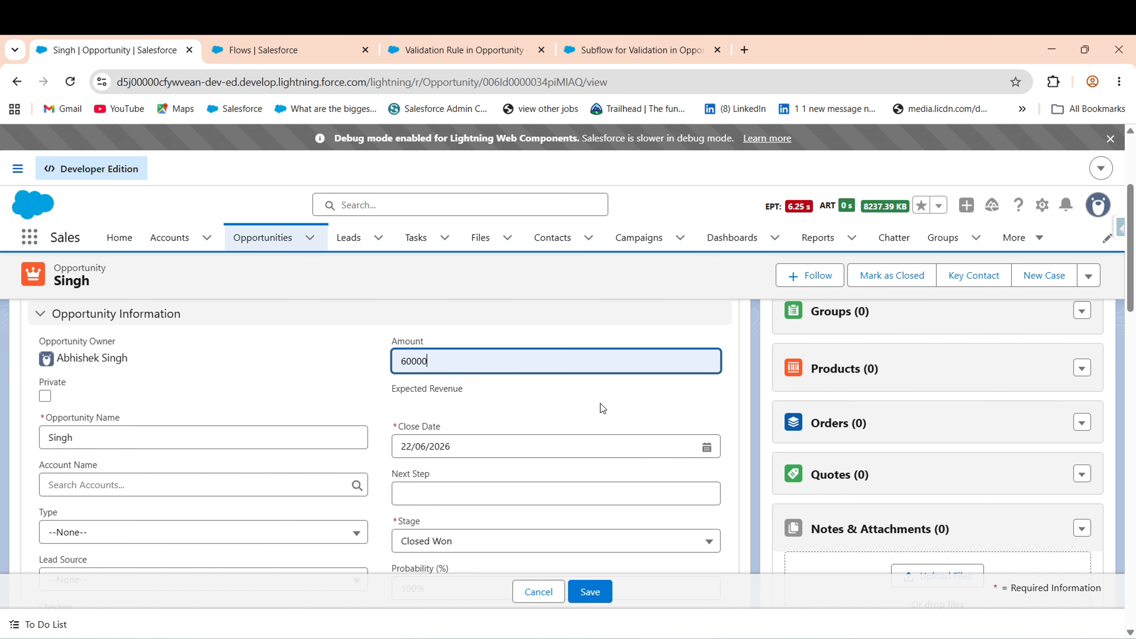
pyautogui.click(599, 405)
pyautogui.click(599, 591)
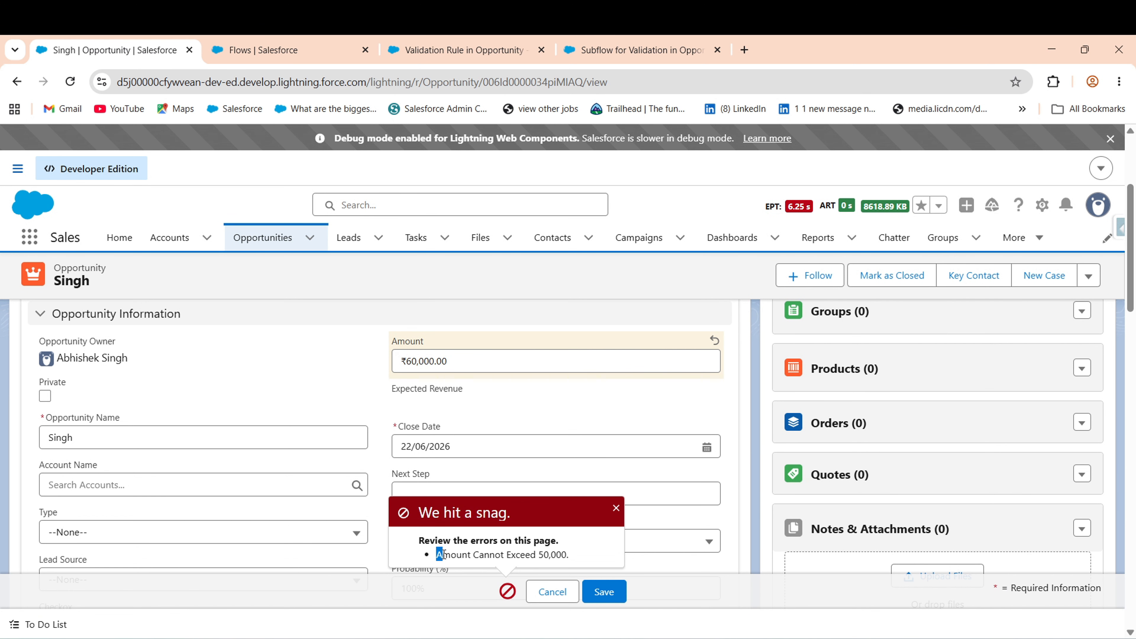
pyautogui.moveTo(443, 555); pyautogui.dragTo(580, 556)
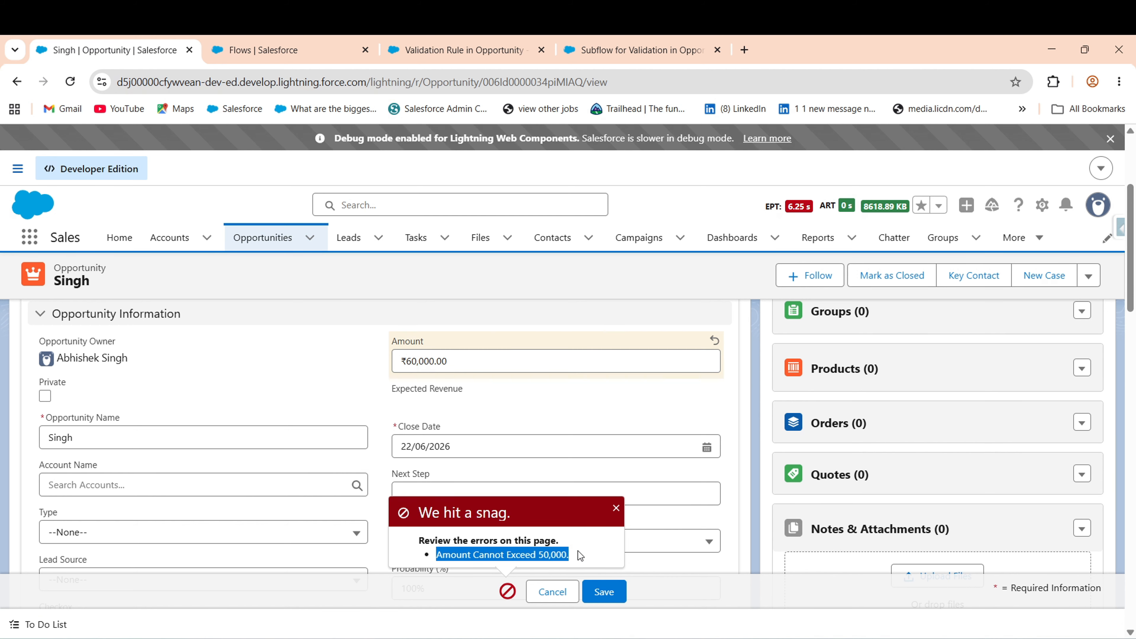
pyautogui.click(583, 560)
# - Change the opportunity's Amount to 40000 and save the record
pyautogui.moveTo(442, 355); pyautogui.dragTo(379, 371)
pyautogui.write('40')
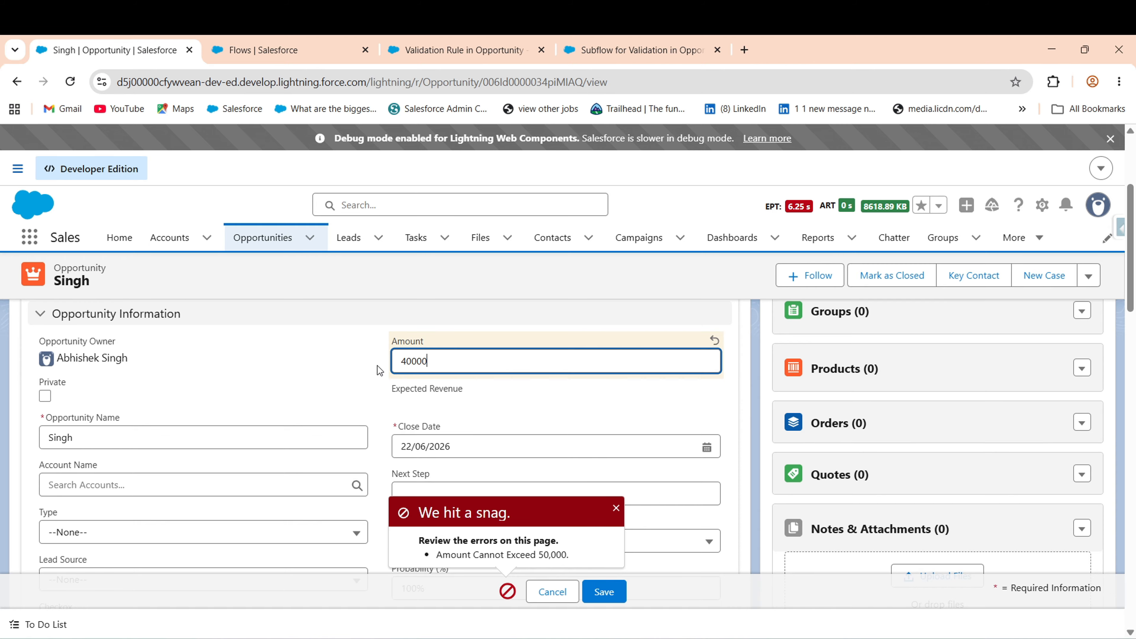
pyautogui.click(604, 592)
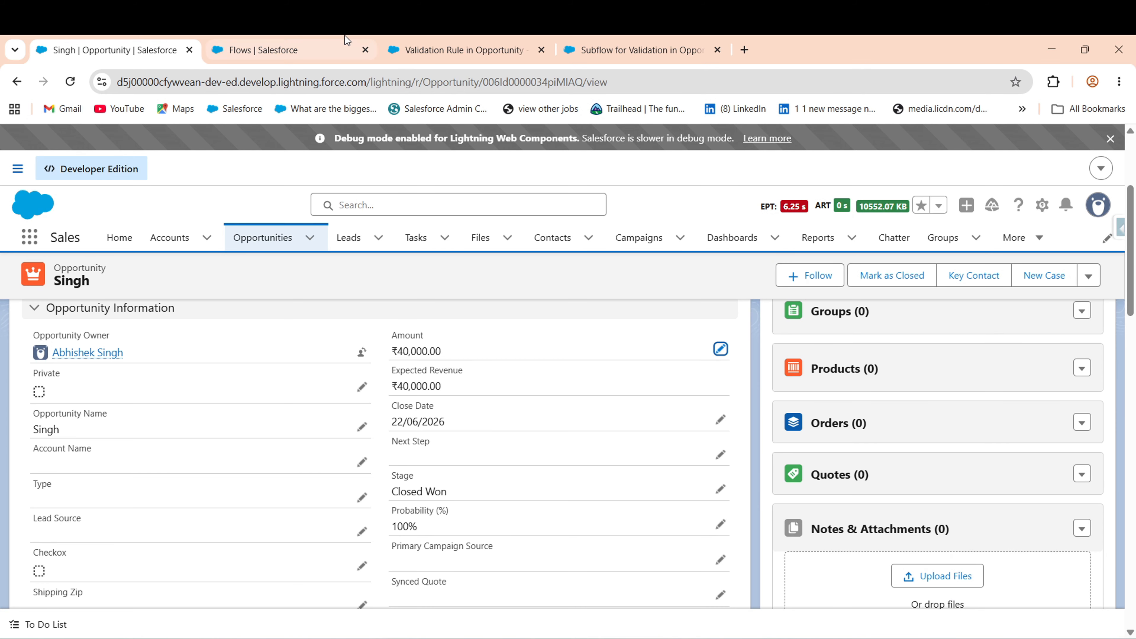
# - Close the Validation Rule in Opportunity flow and reload the Flows list in Setup
pyautogui.click(541, 50)
pyautogui.click(519, 49)
pyautogui.click(312, 40)
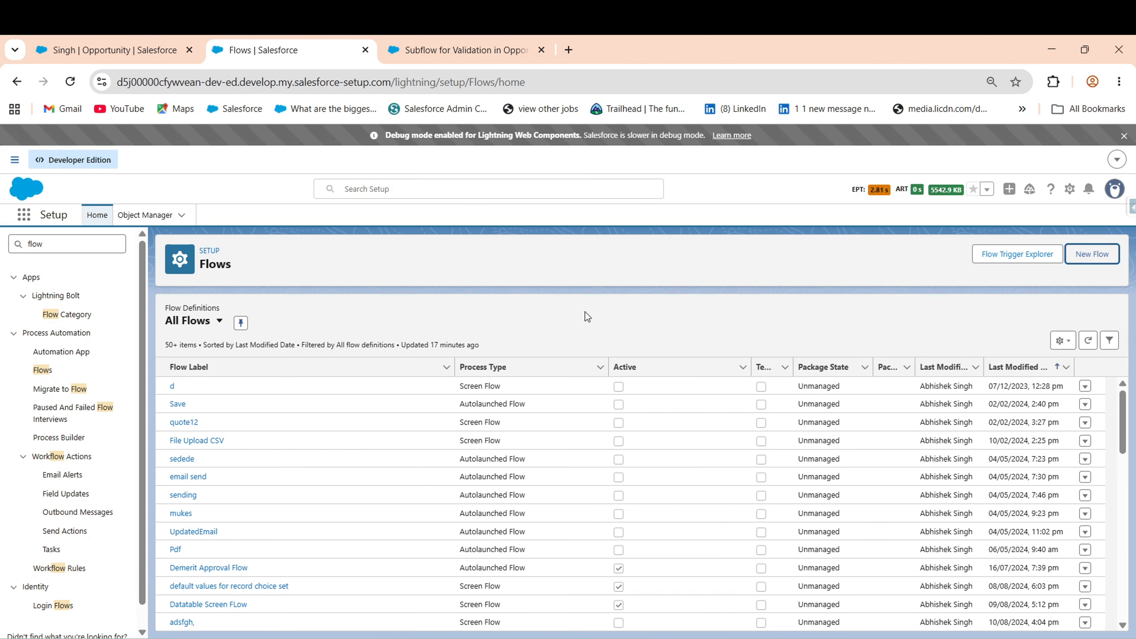
pyautogui.click(72, 83)
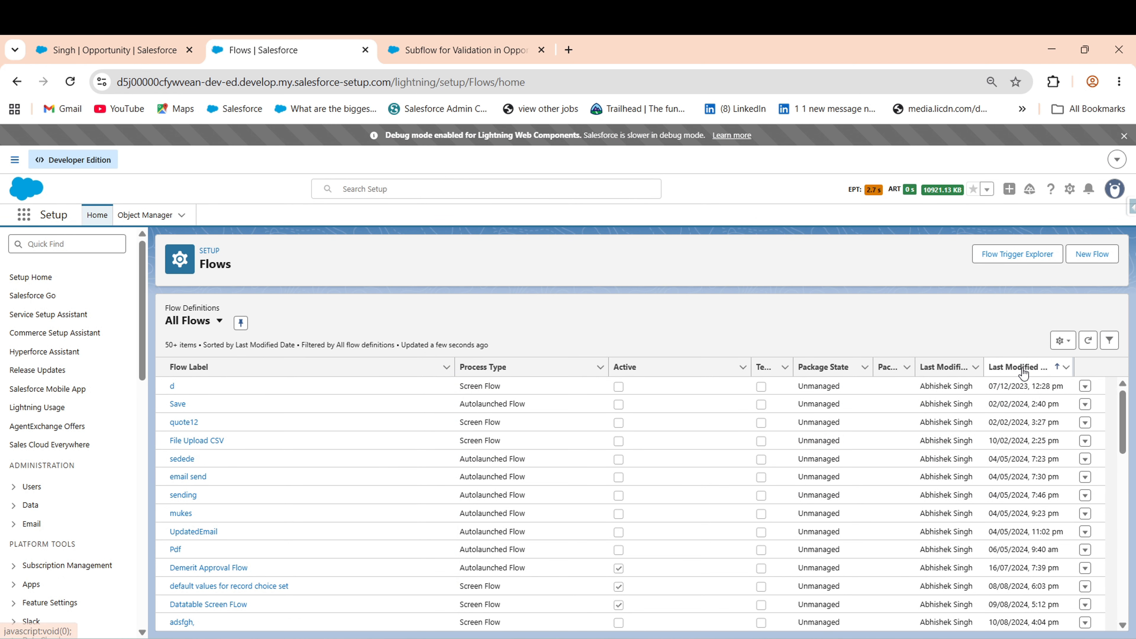
# - Try sorting the Flows list by Last Modified Date and by Last Modified By, and reload the page
pyautogui.click(1022, 366)
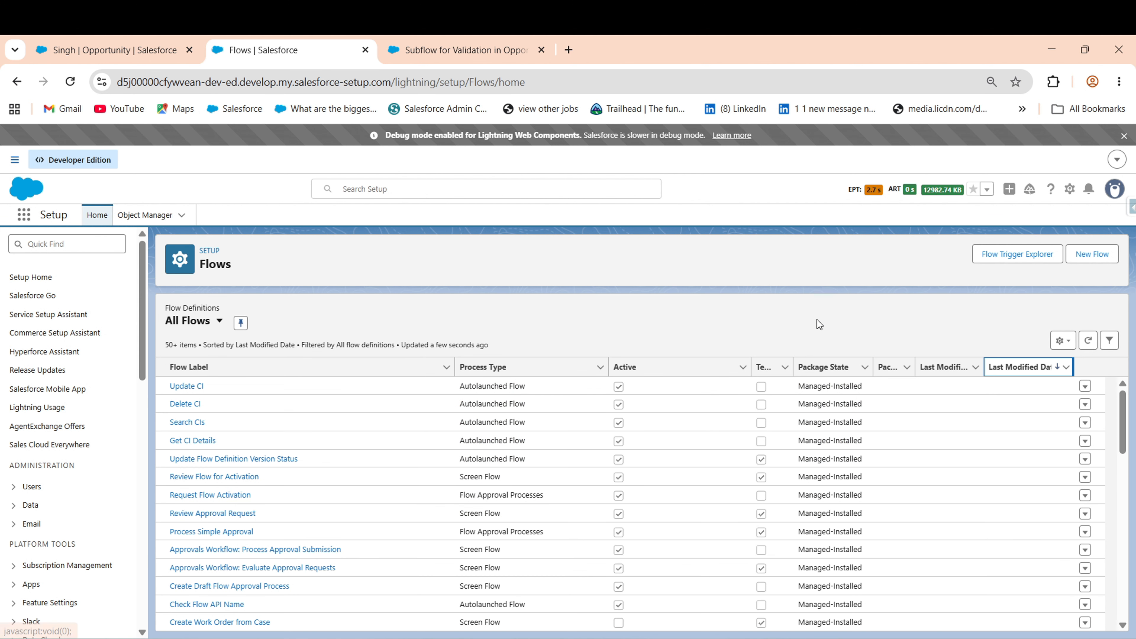
pyautogui.click(1012, 367)
pyautogui.click(936, 367)
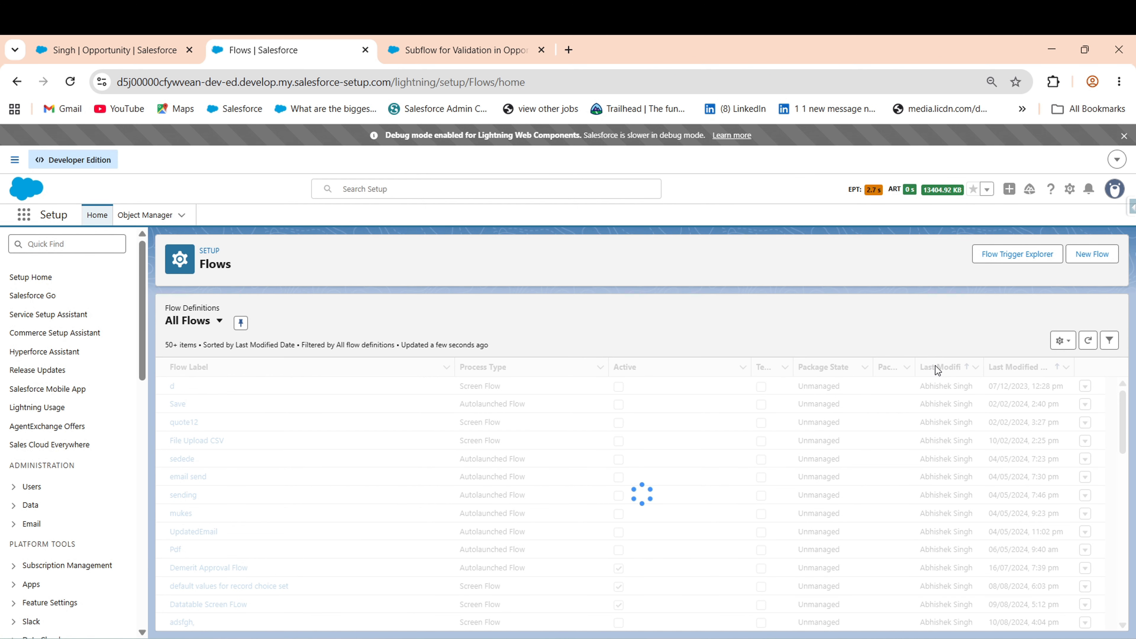
pyautogui.click(936, 367)
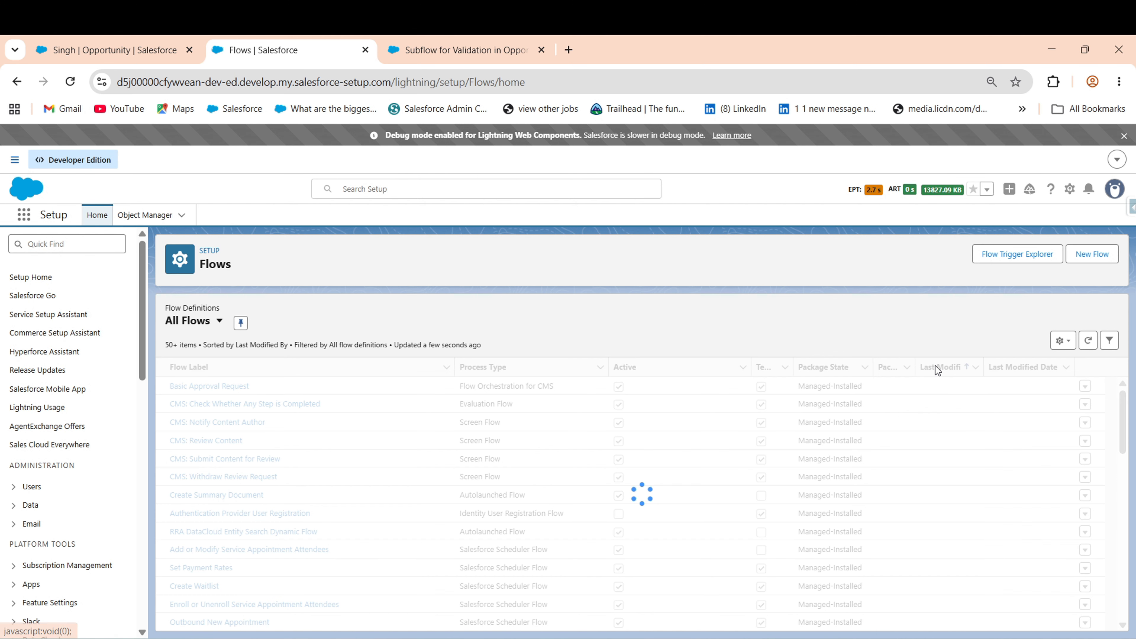
pyautogui.click(937, 368)
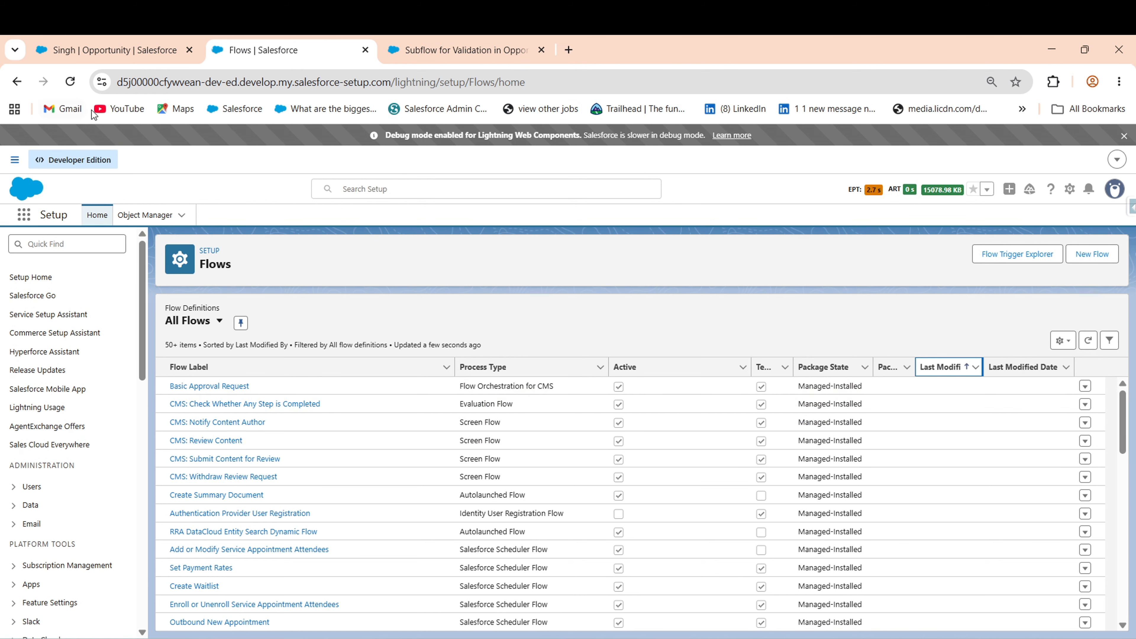
pyautogui.click(70, 81)
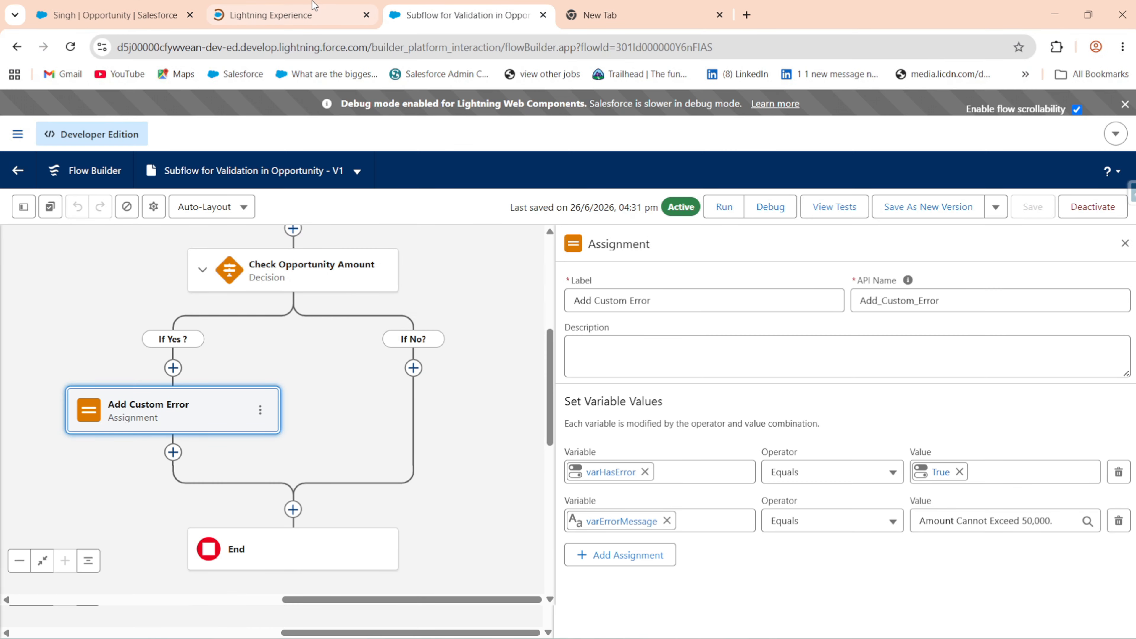
# - Return to the Flows list, sort it by Last Modified Date in ascending order, and load more of the flows
pyautogui.click(312, 5)
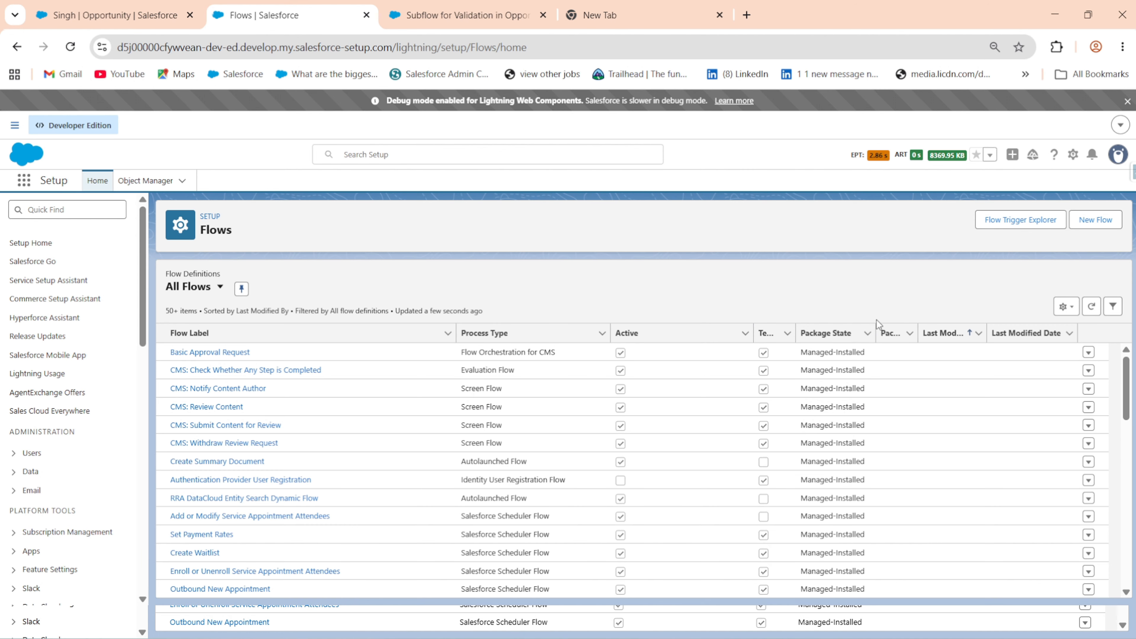
pyautogui.click(1004, 333)
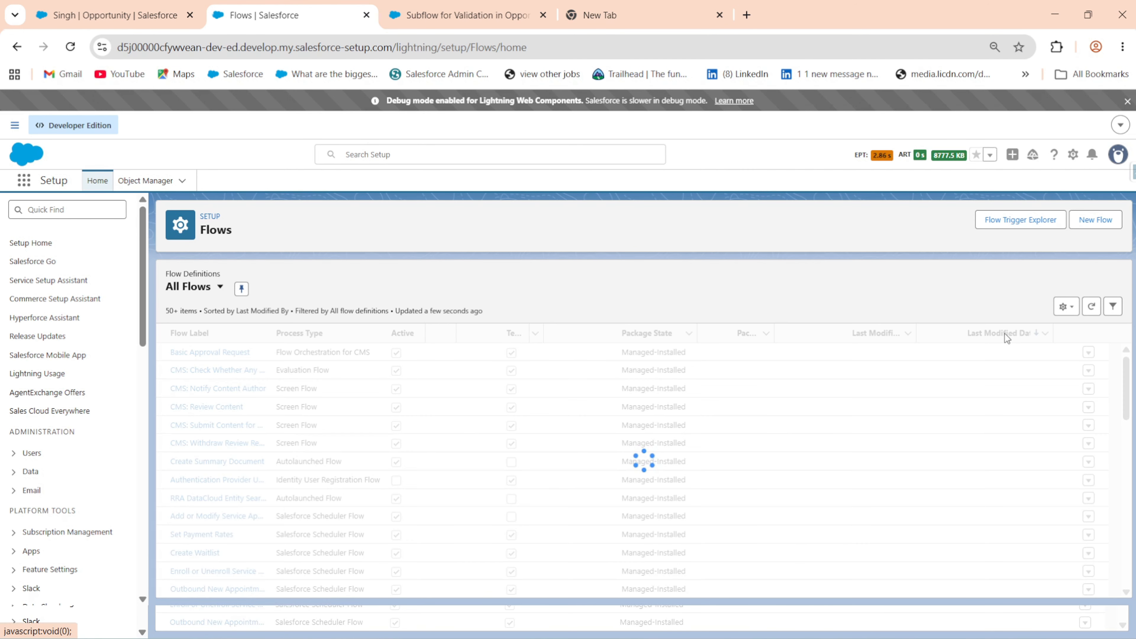
pyautogui.click(1004, 335)
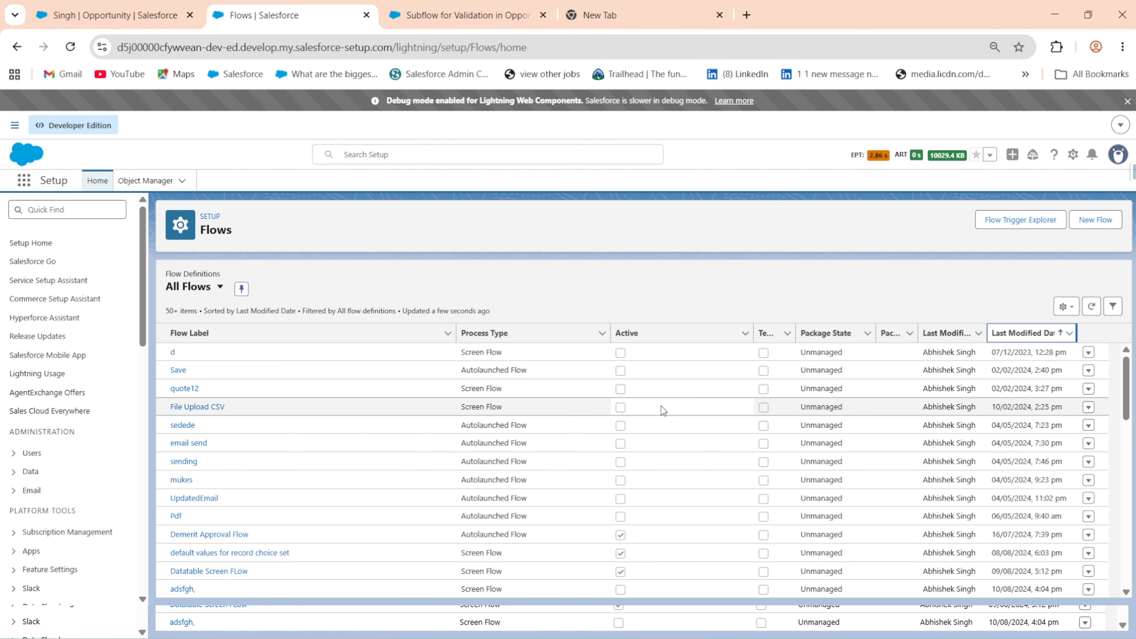
pyautogui.moveTo(1127, 405); pyautogui.dragTo(1128, 555)
# - Find "validation" on the Flows page and open the Validation Rule in Opportunity flow
pyautogui.hotkey('ctrl', 'f')
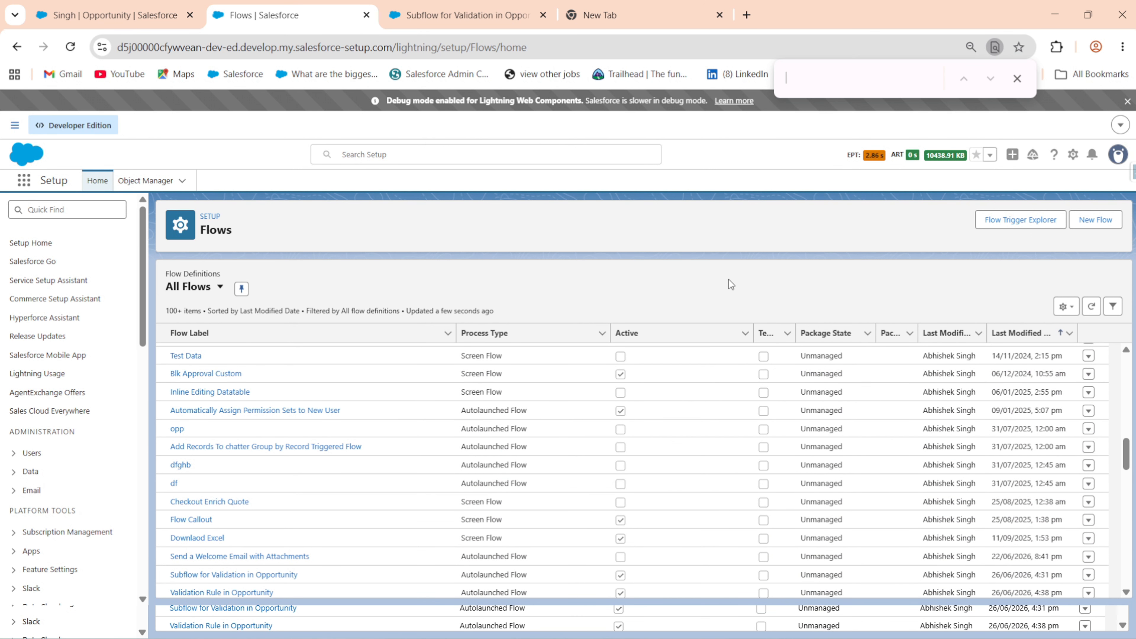
pyautogui.write('validation')
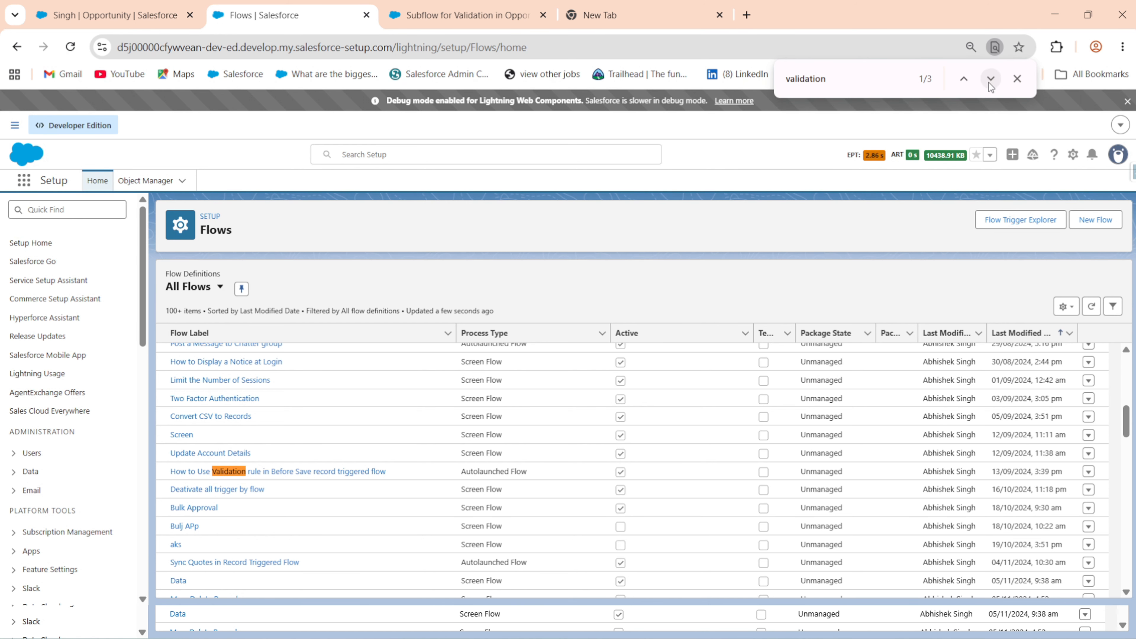
pyautogui.click(990, 81)
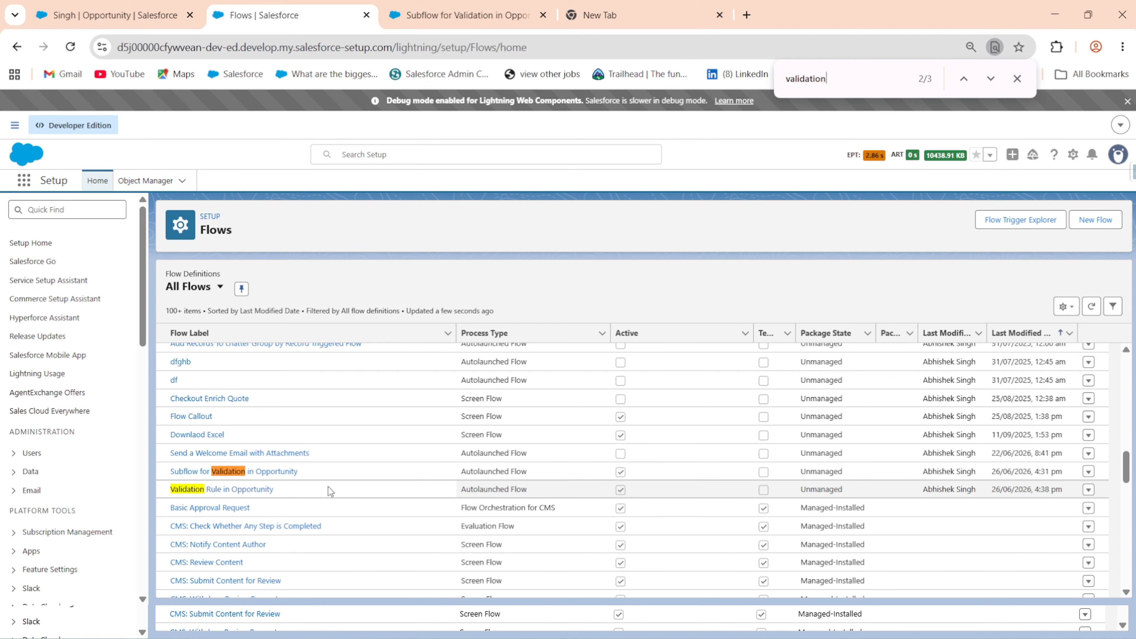
pyautogui.click(235, 491)
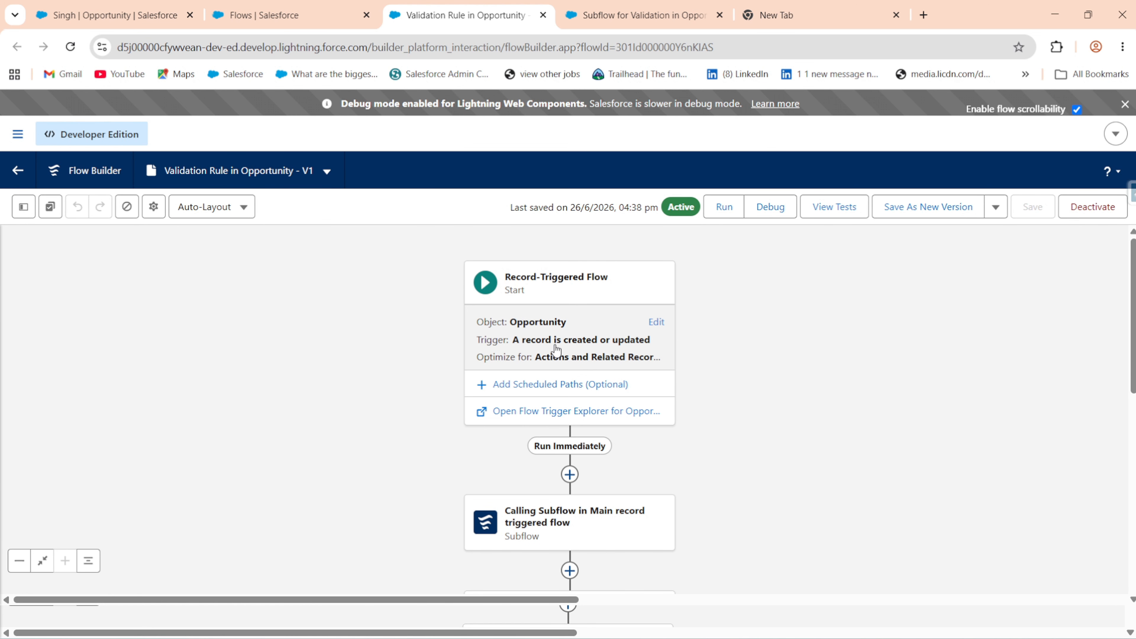
# - Review the flow's subflow call, decision and Yes and No branches, and switch to the image editor
pyautogui.scroll(-5, 821, 456)
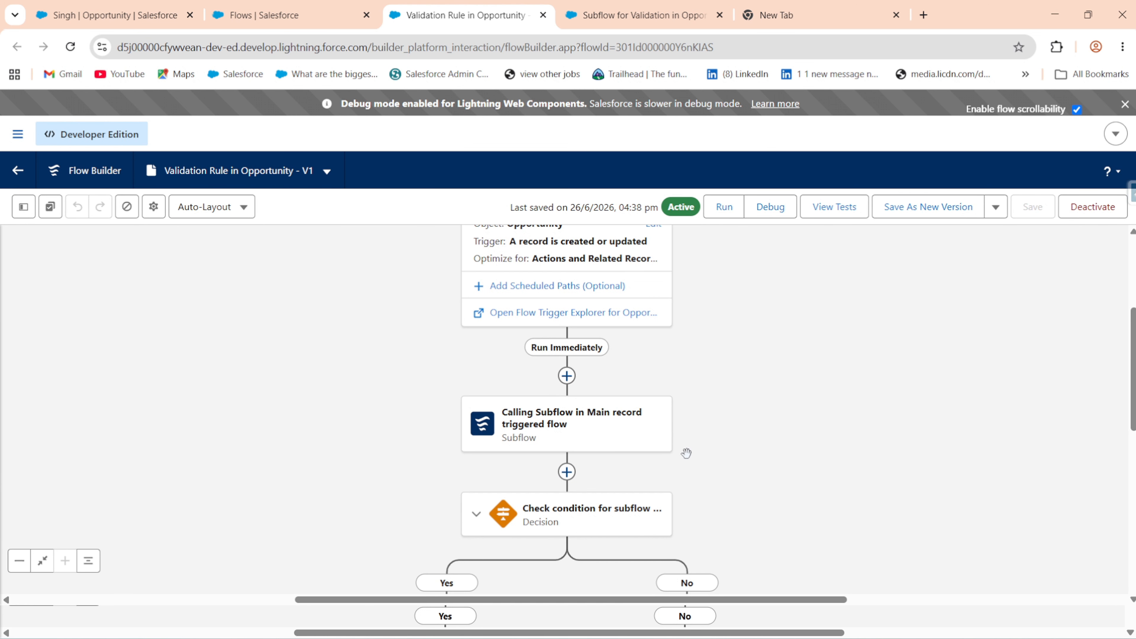
pyautogui.scroll(-1, 879, 390)
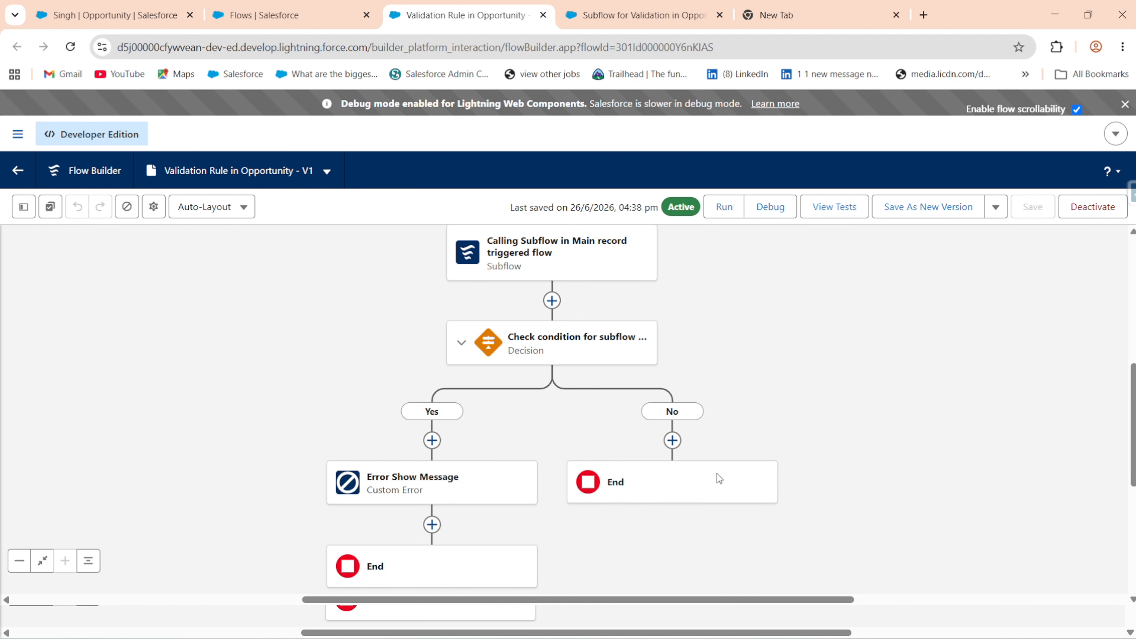
pyautogui.click(670, 637)
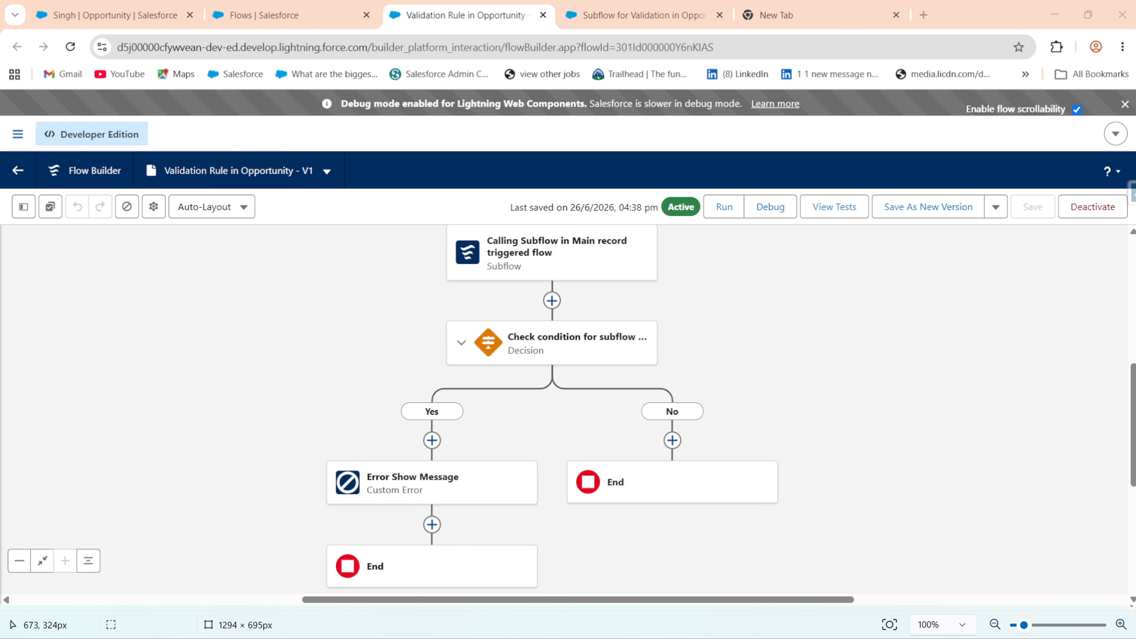